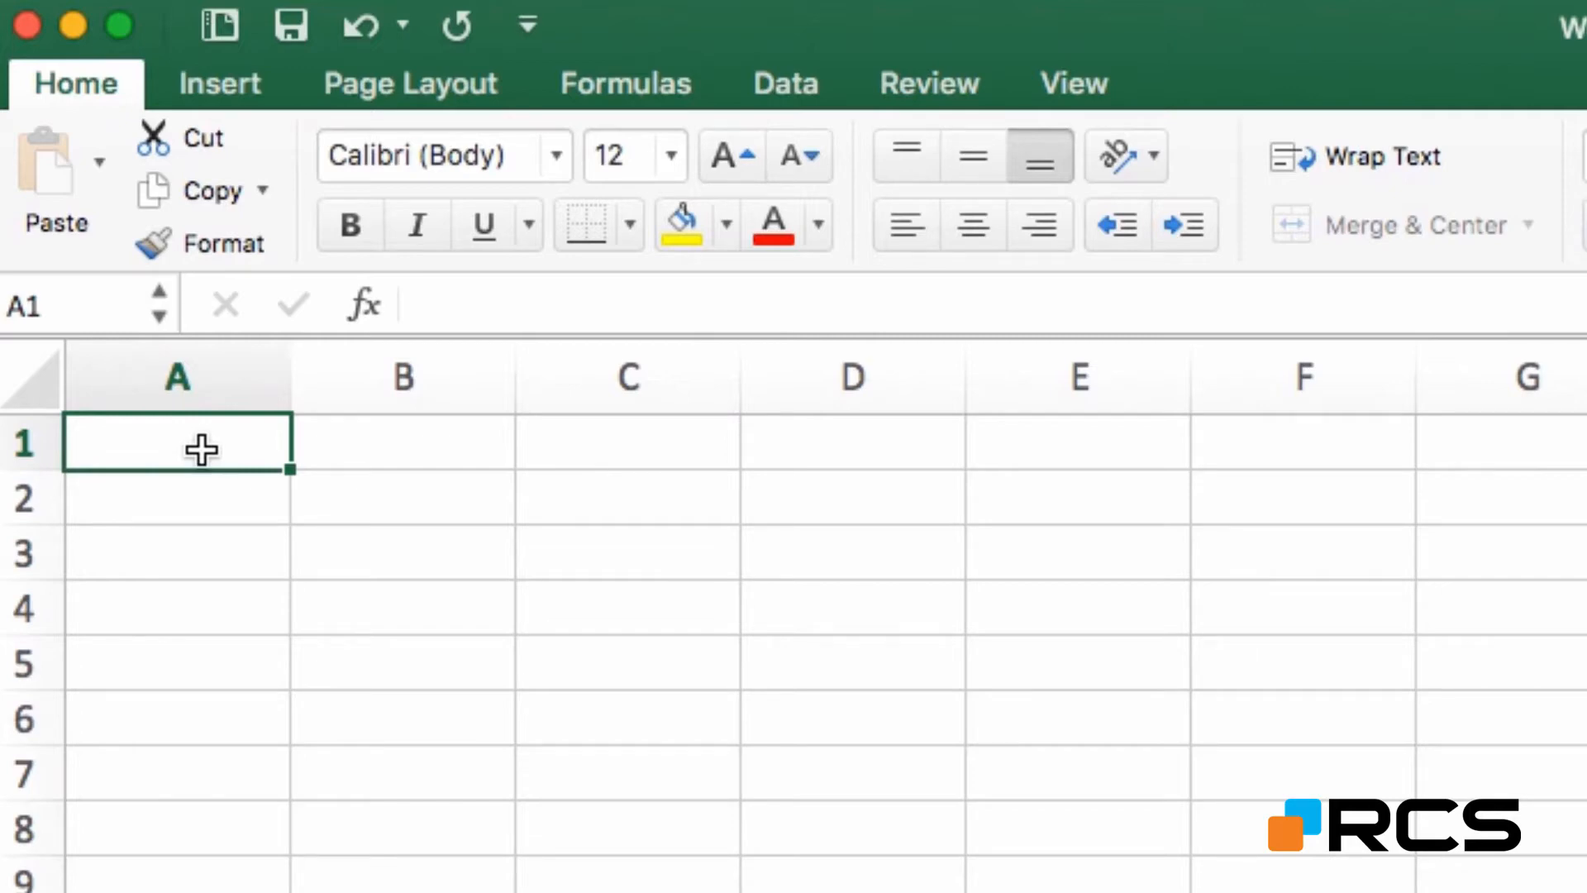
Step: Enter the title "ABC Supplies" in cell A1
text(AB)
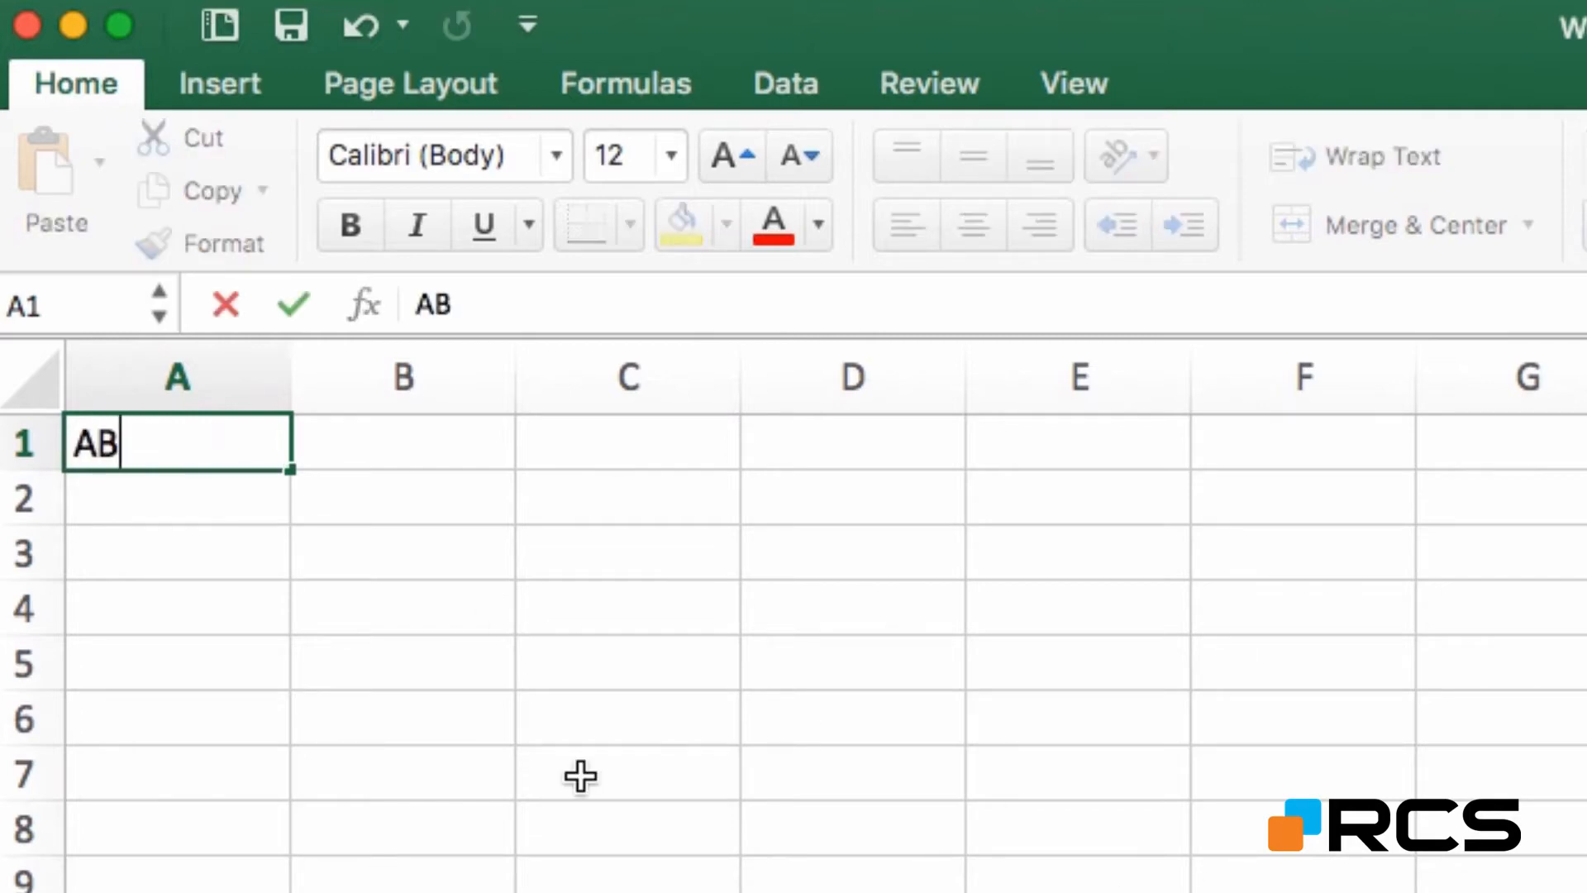
text(C Supp)
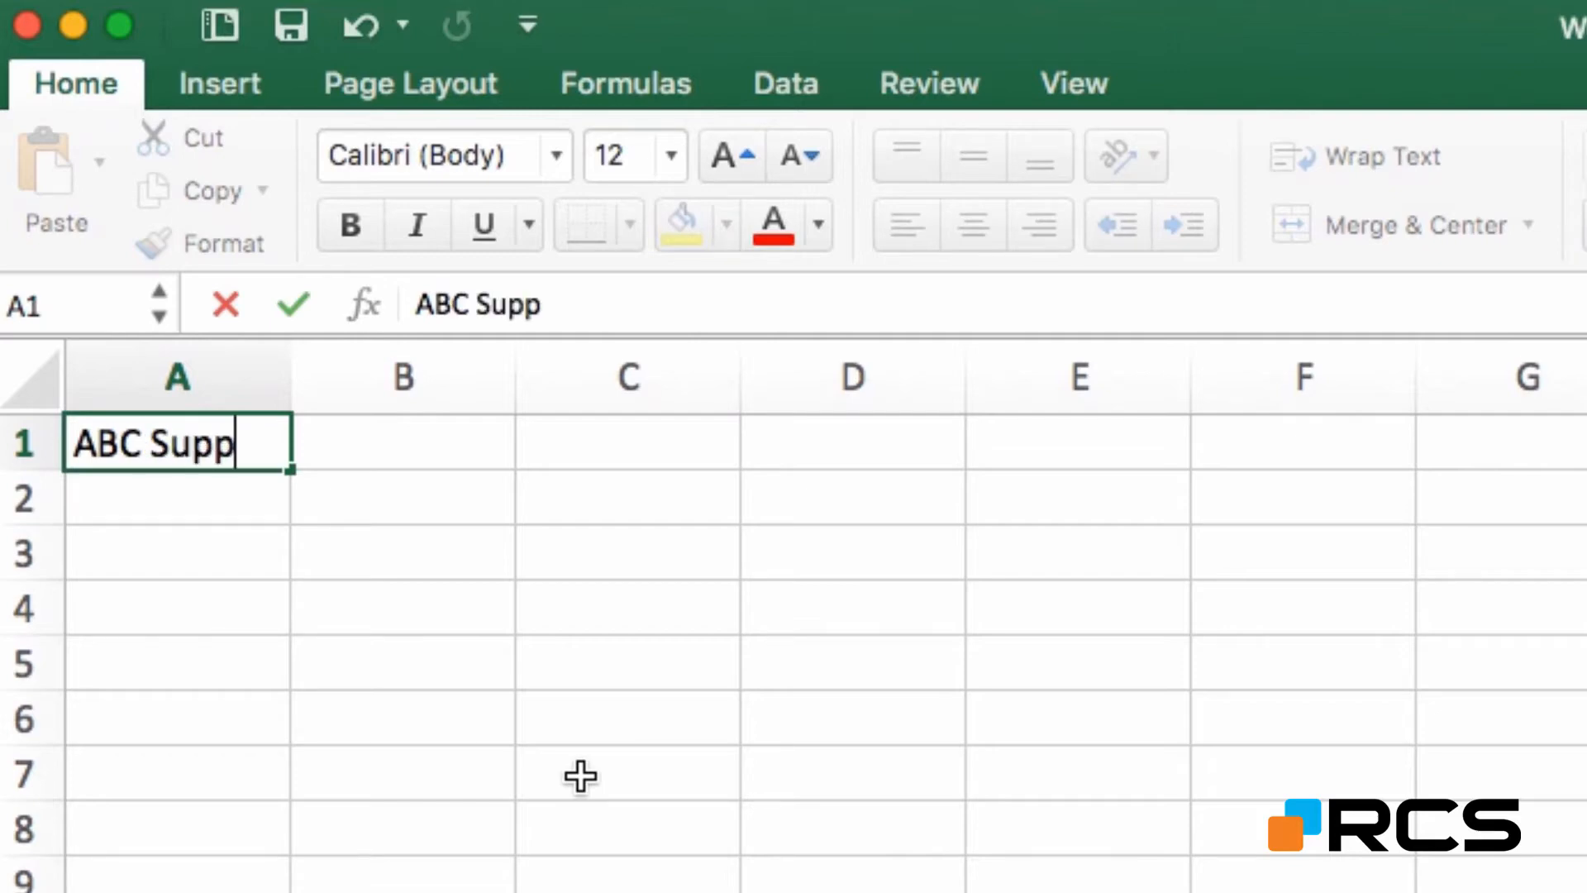
text(lies)
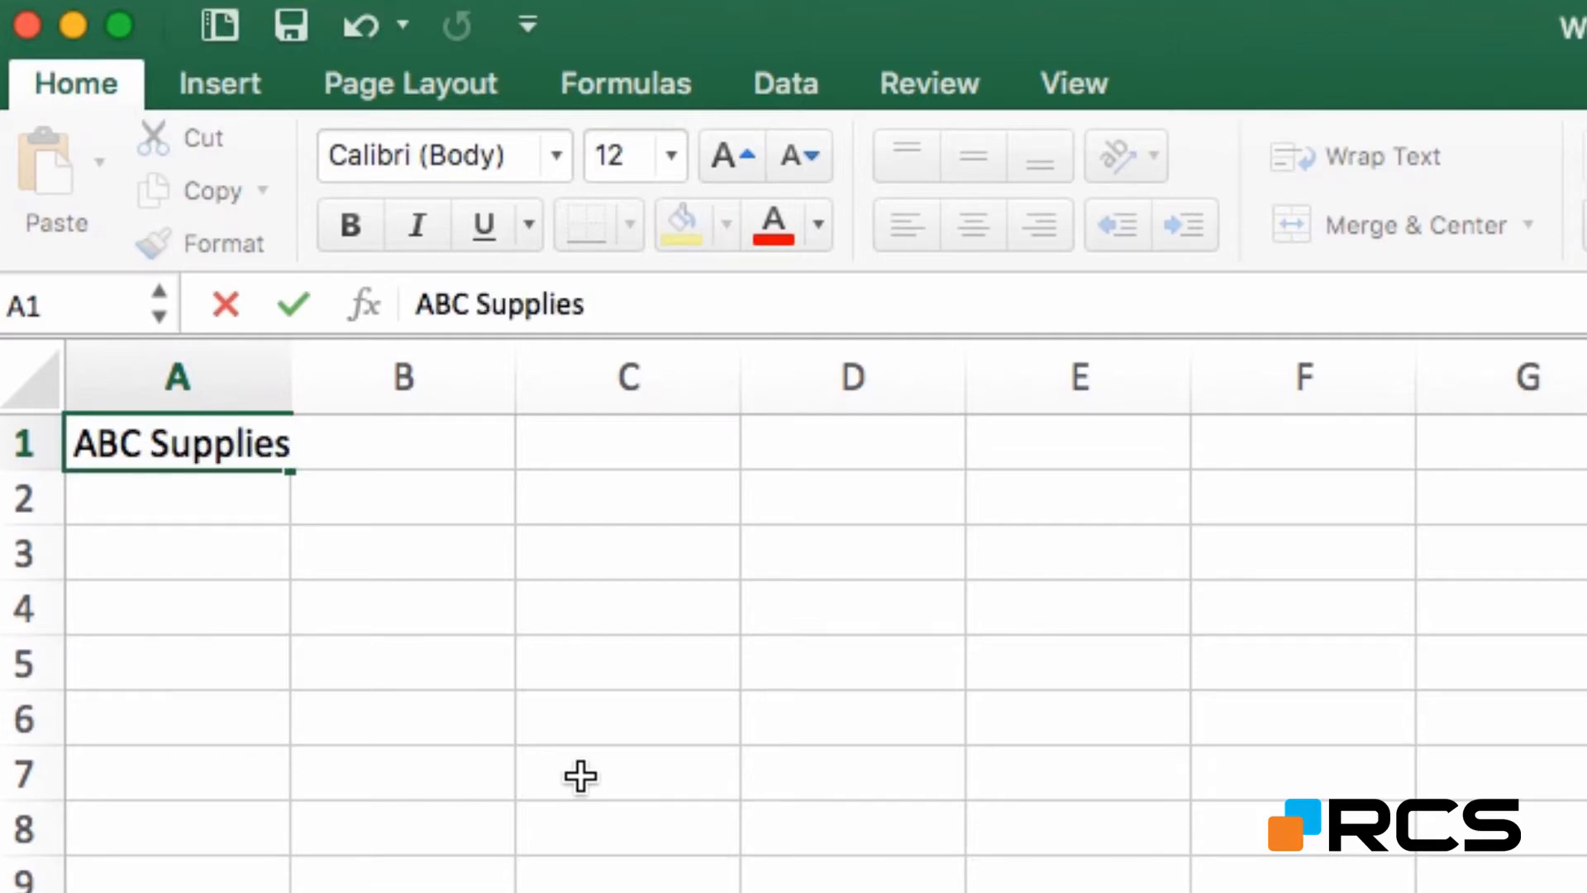
key(Return)
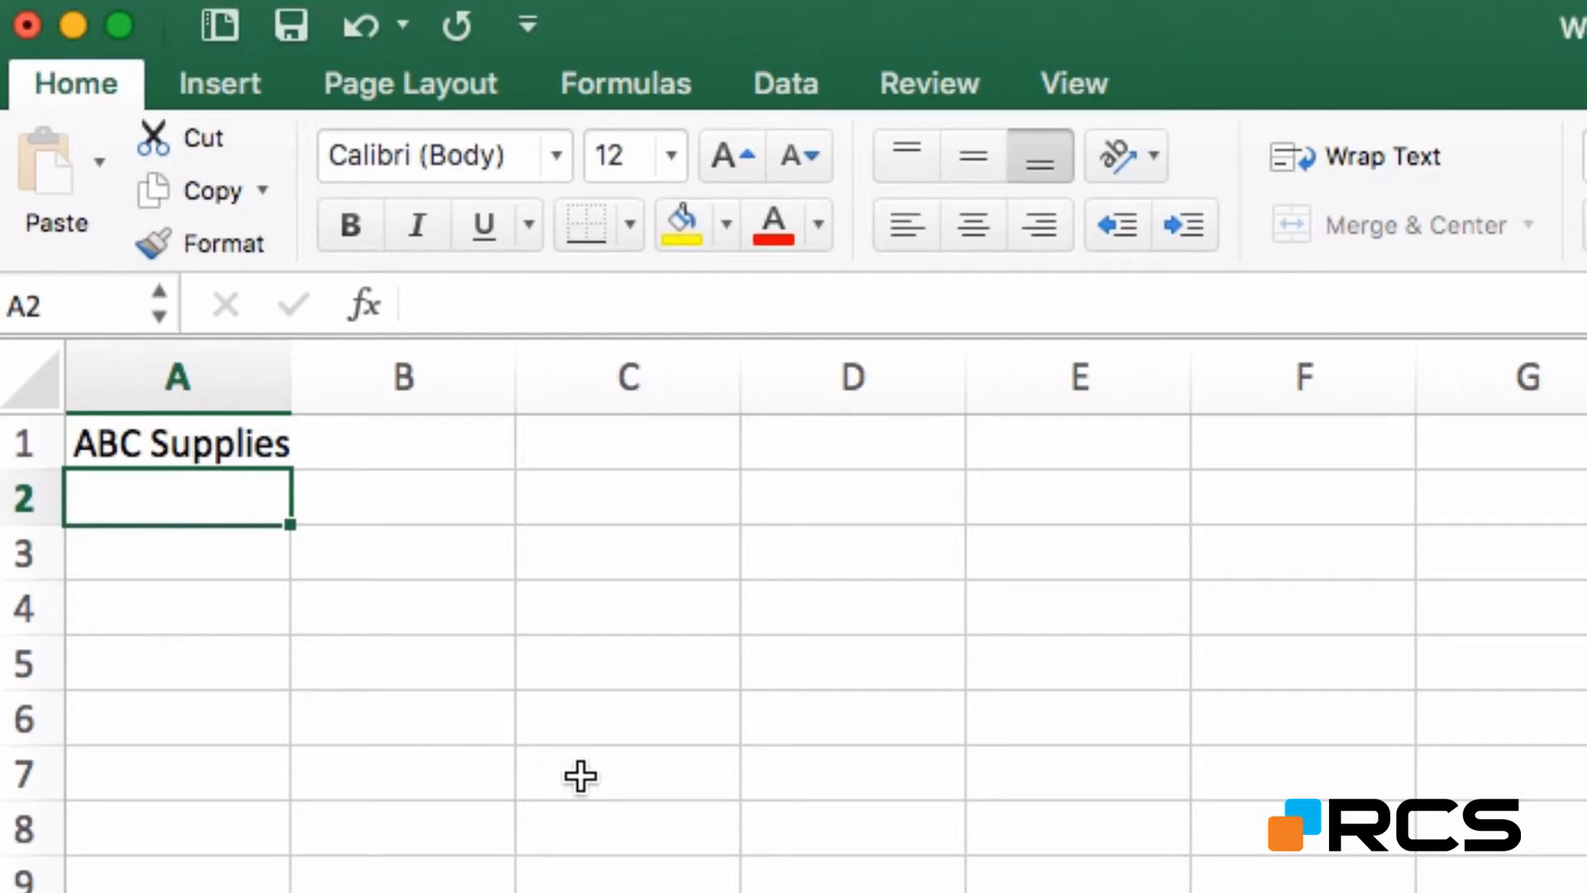
Step: Enter January in B3 and autofill the month headings across to March in D3
key(Return)
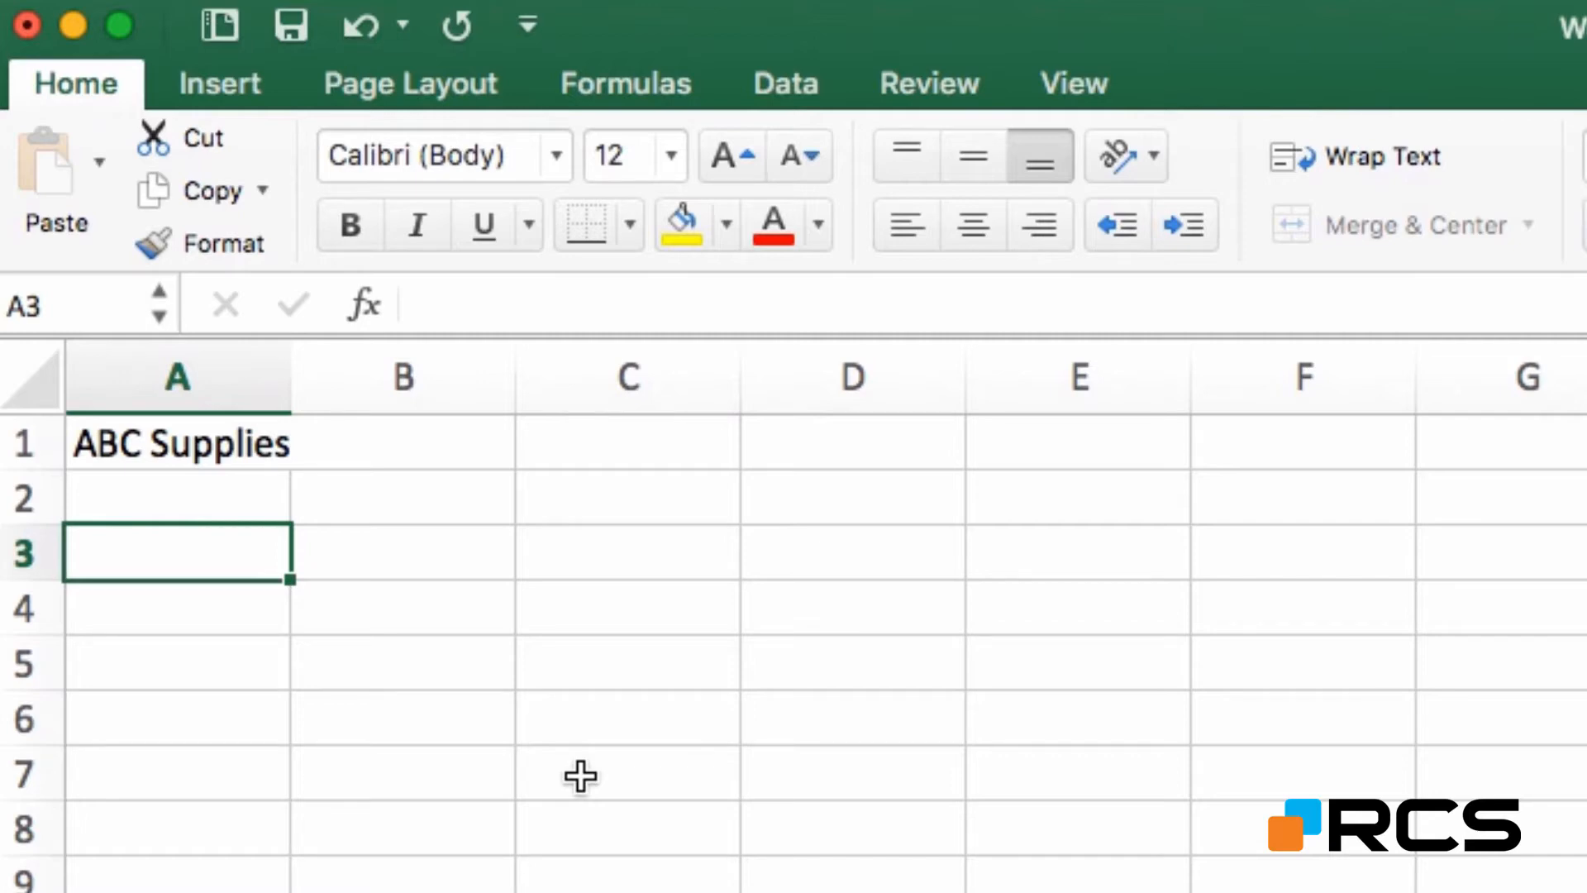
key(Tab)
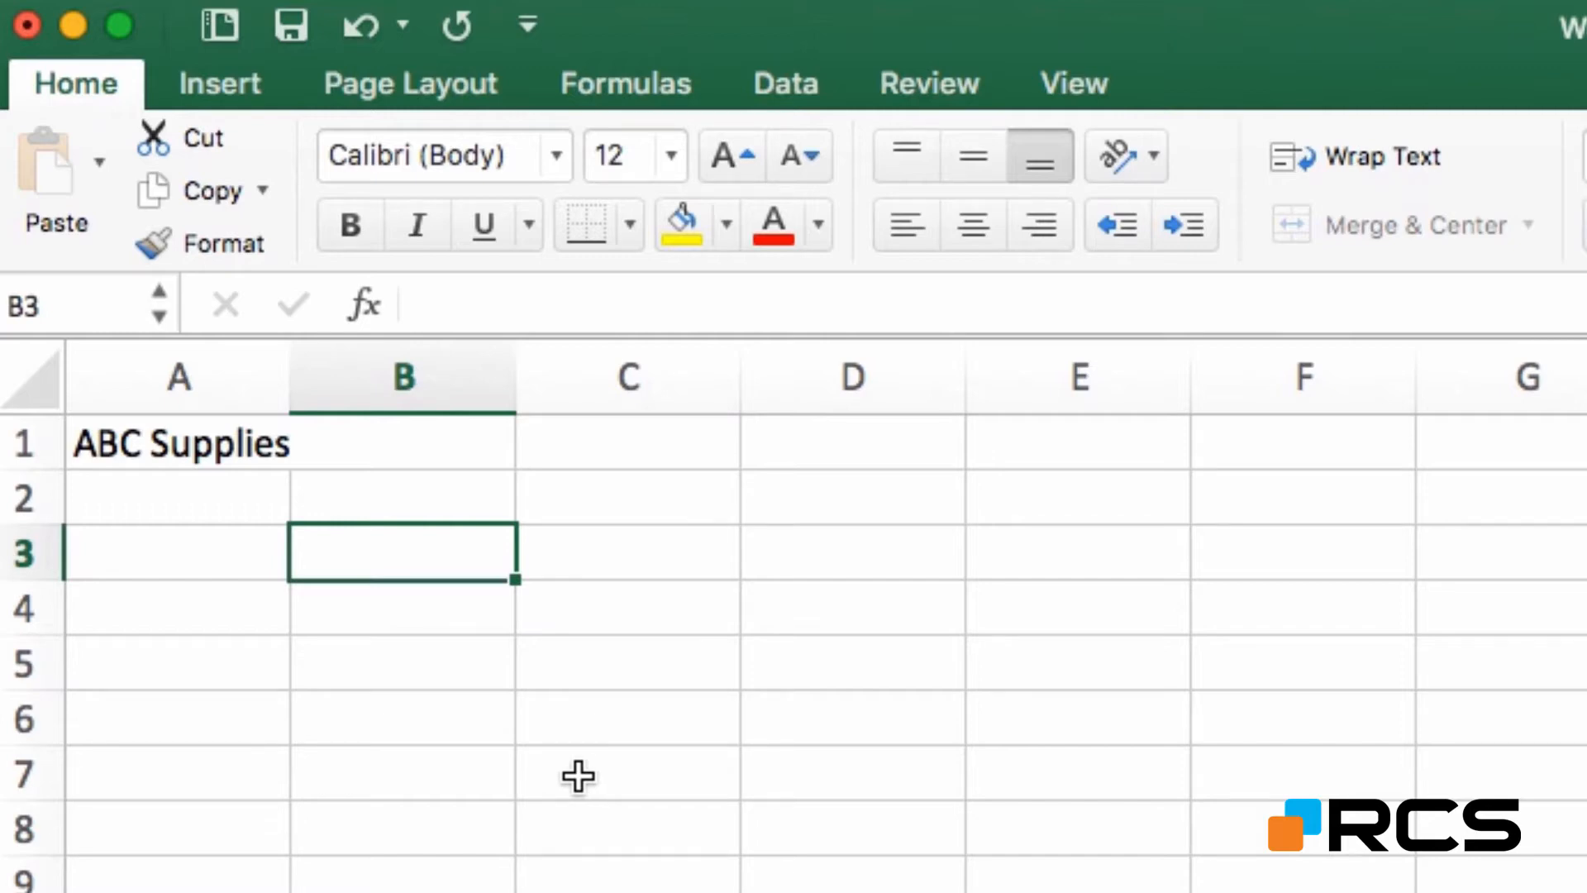
text(January)
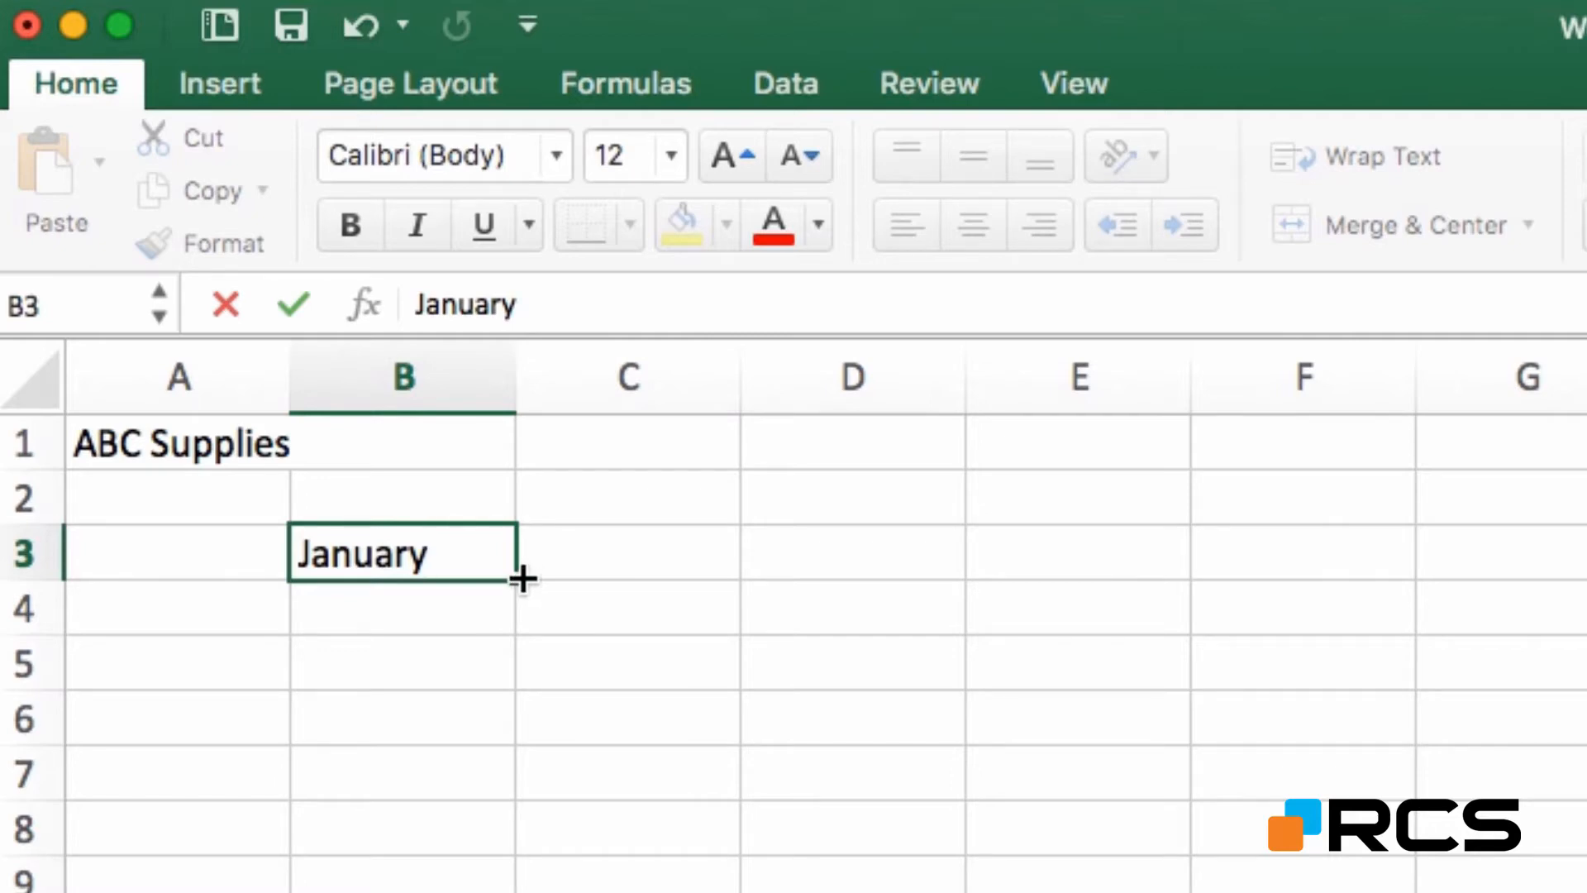
drag(596, 583, 914, 581)
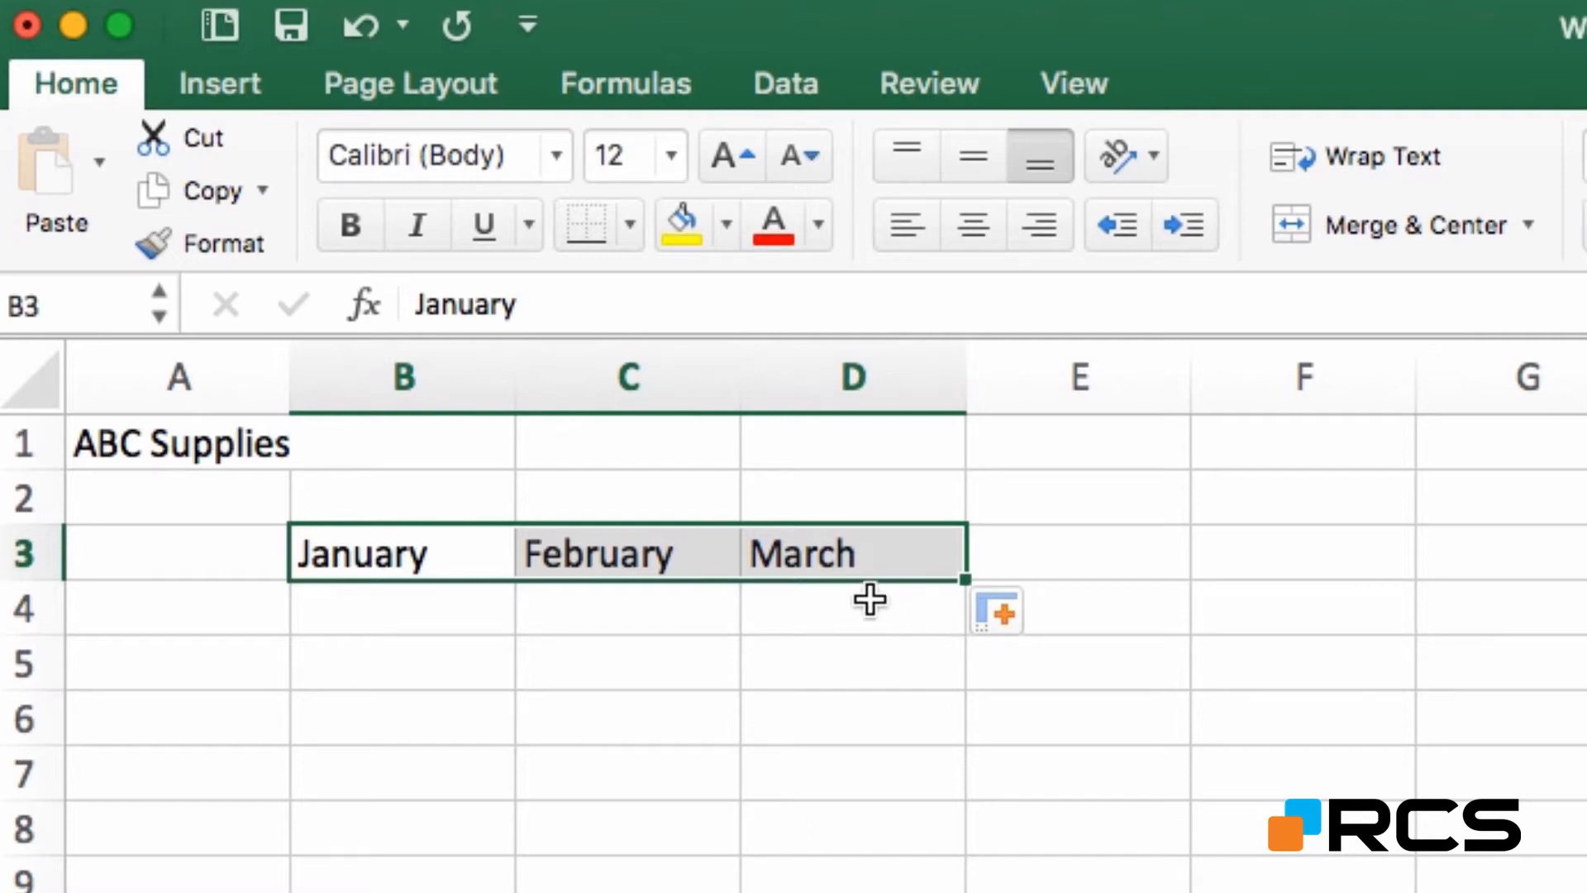
Step: Enter the product labels Bread, Milk and Cheese in cells A4 to A6
click(206, 634)
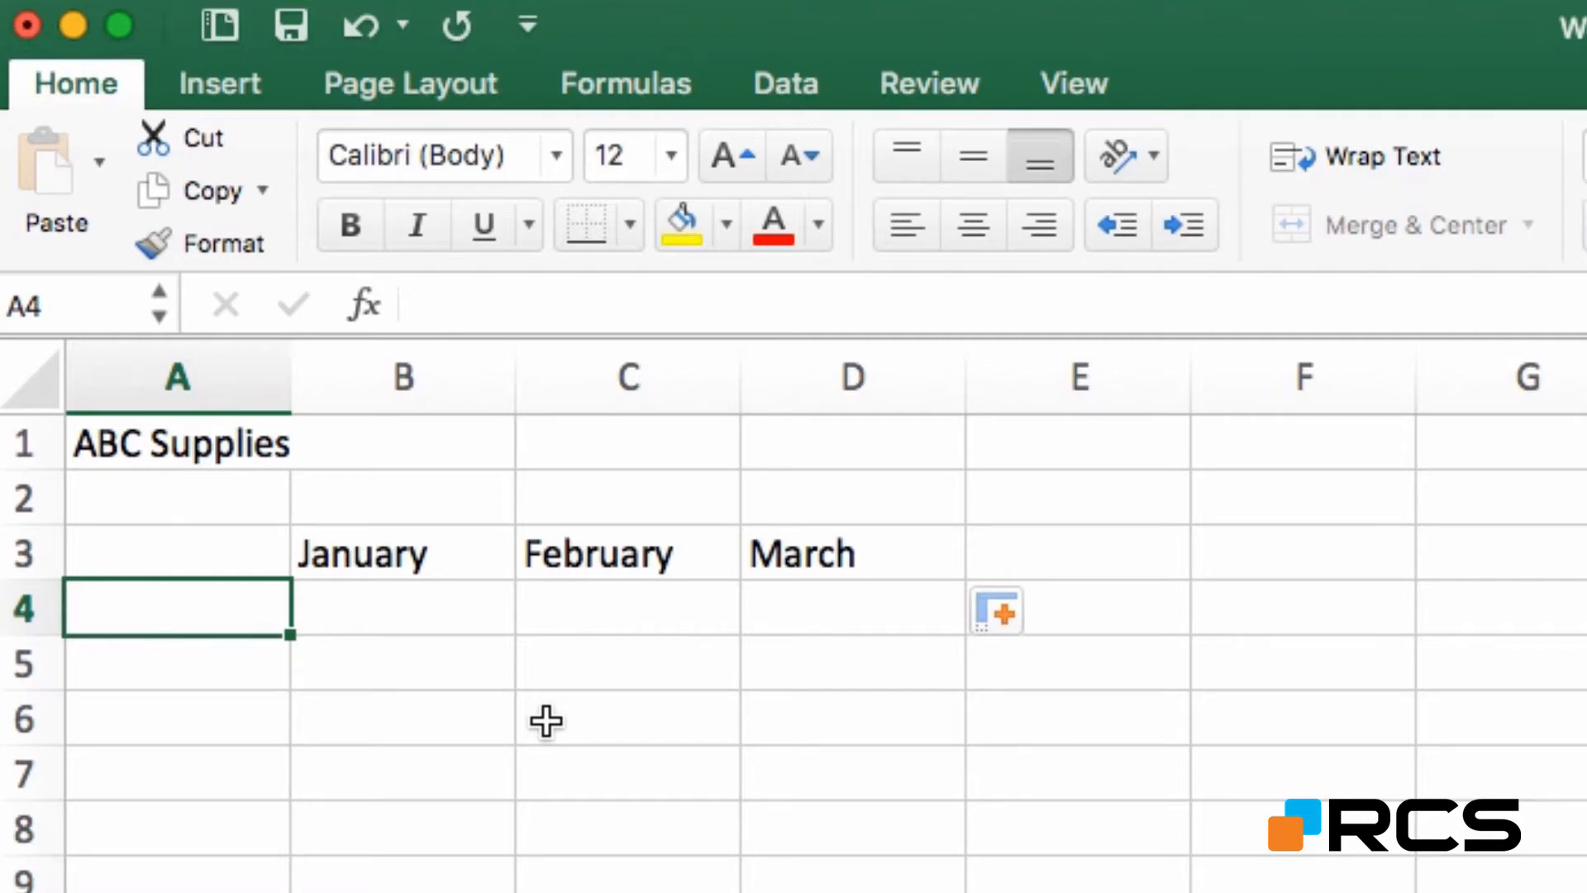
text(Bread)
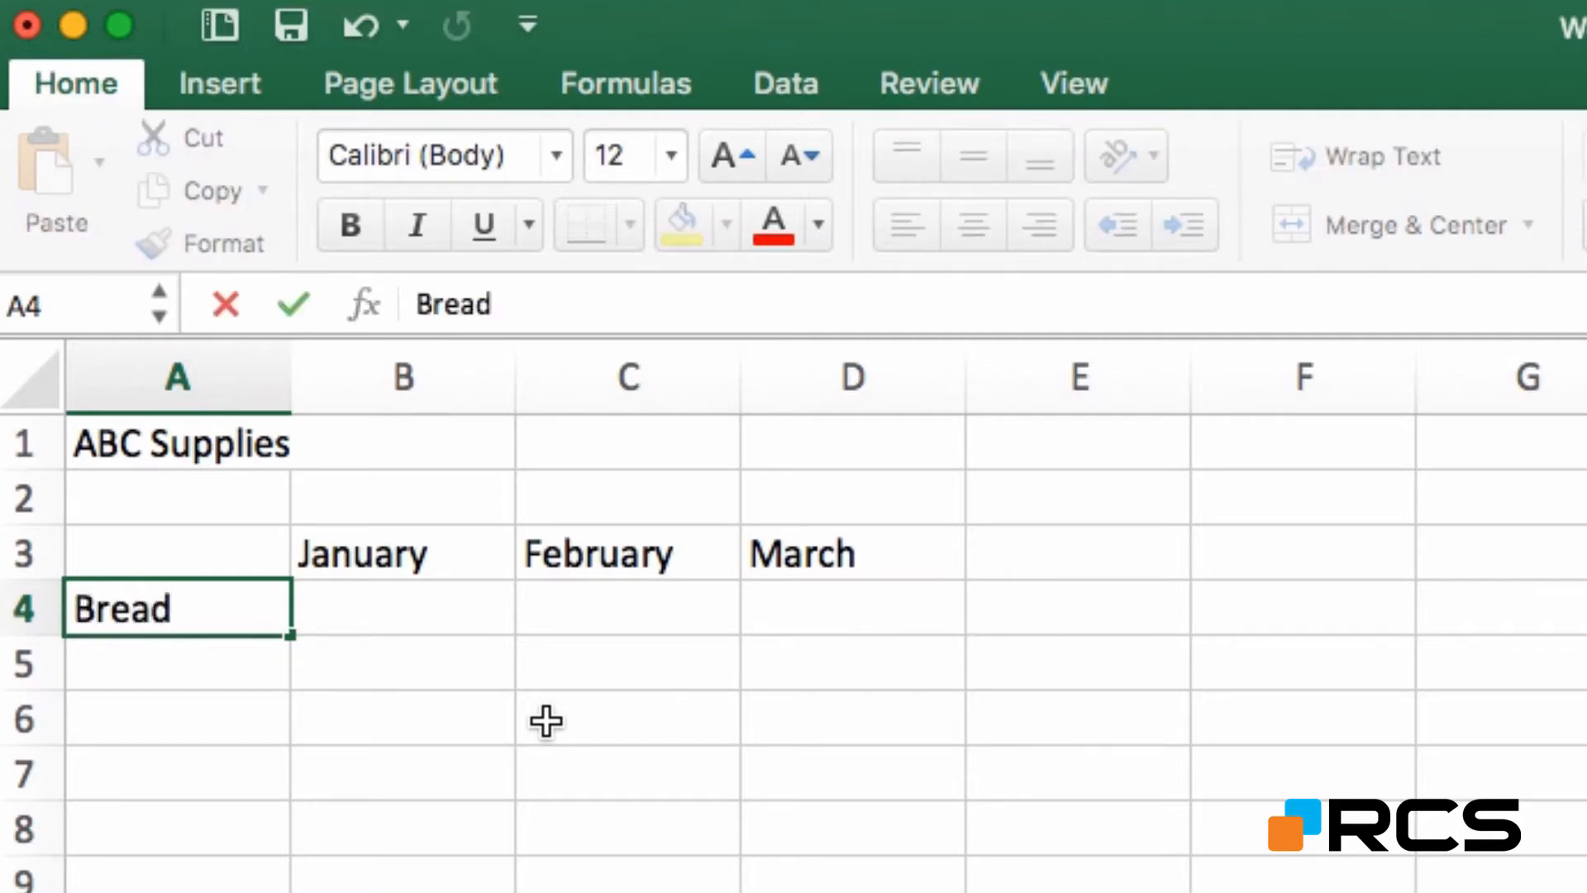
key(Return)
text(Milk)
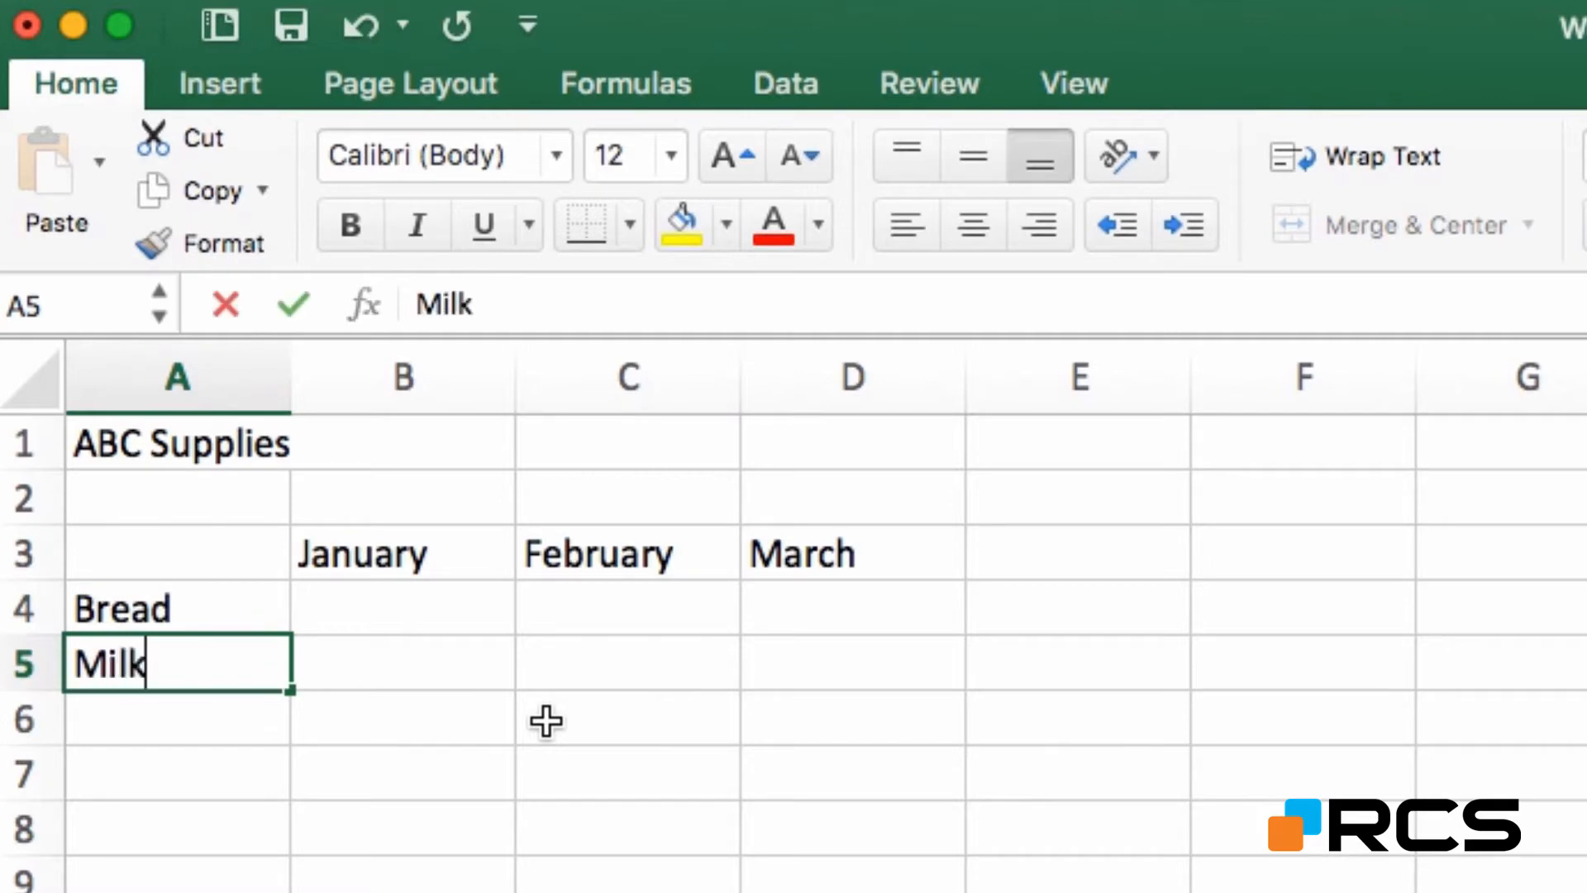
key(Return)
text(Chee)
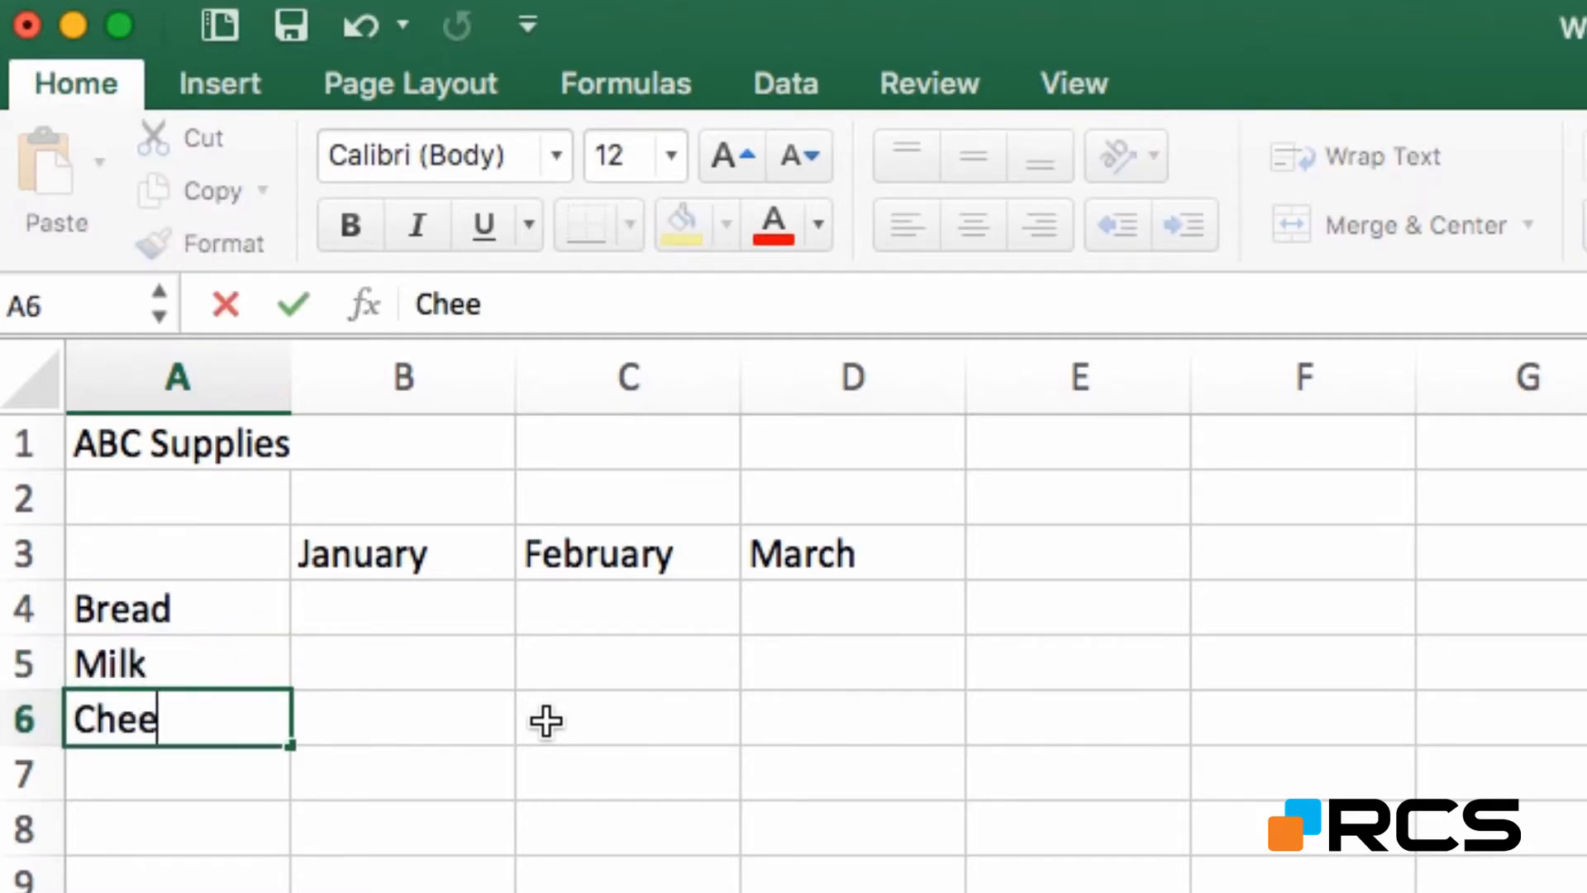
text(se)
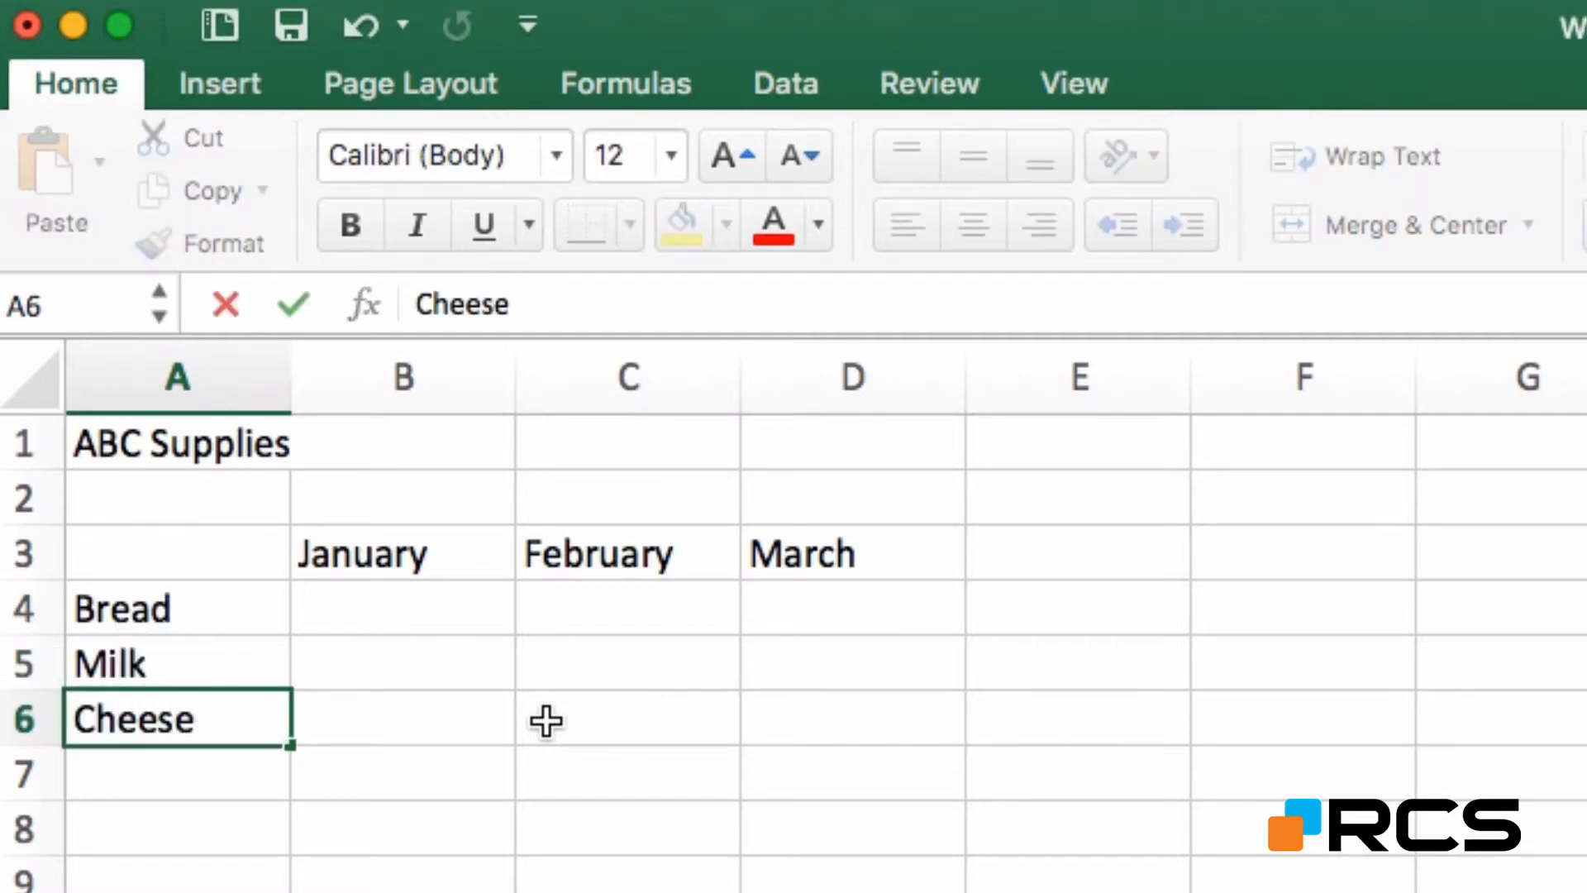
key(Return)
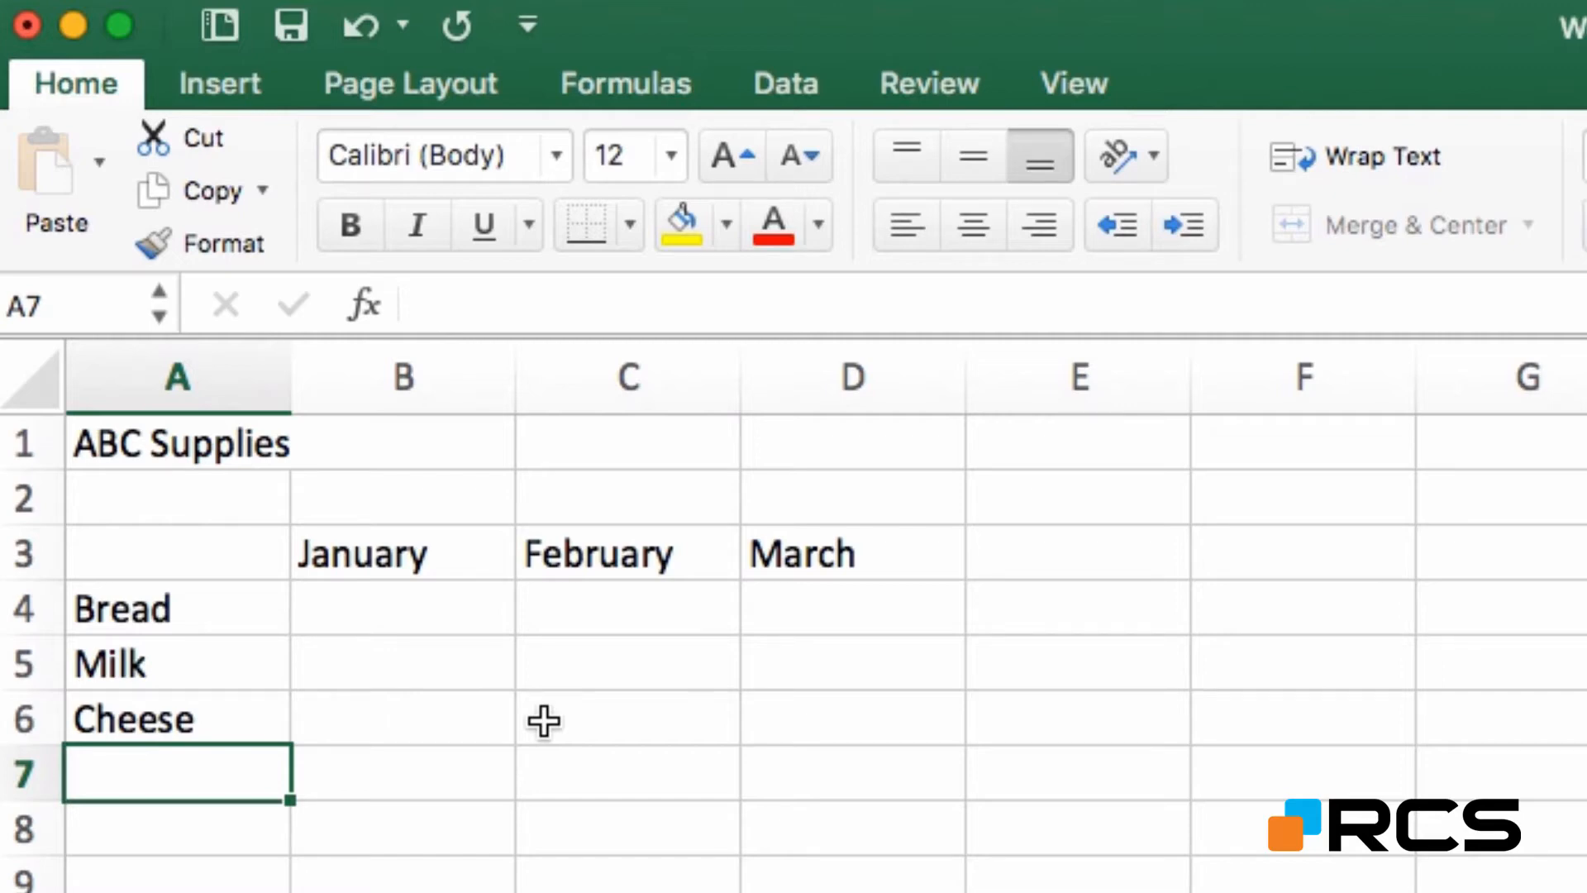
Step: Enter the Bread figures 150, 175 and 195 for January to March in B4:D4
key(Up)
key(Up)
key(Up)
key(Right)
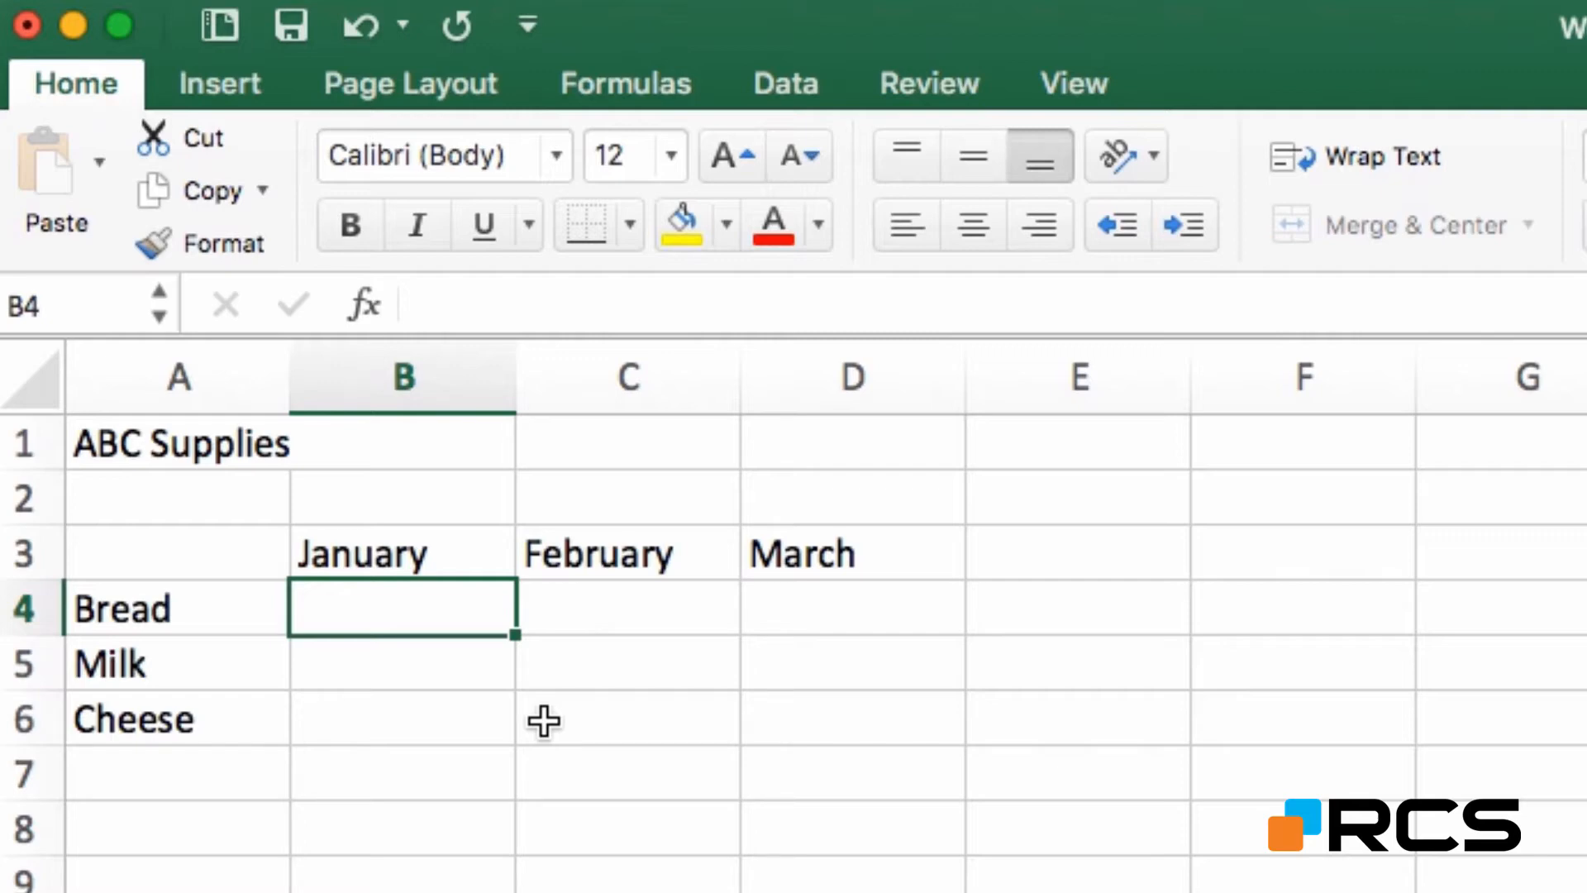
text(150)
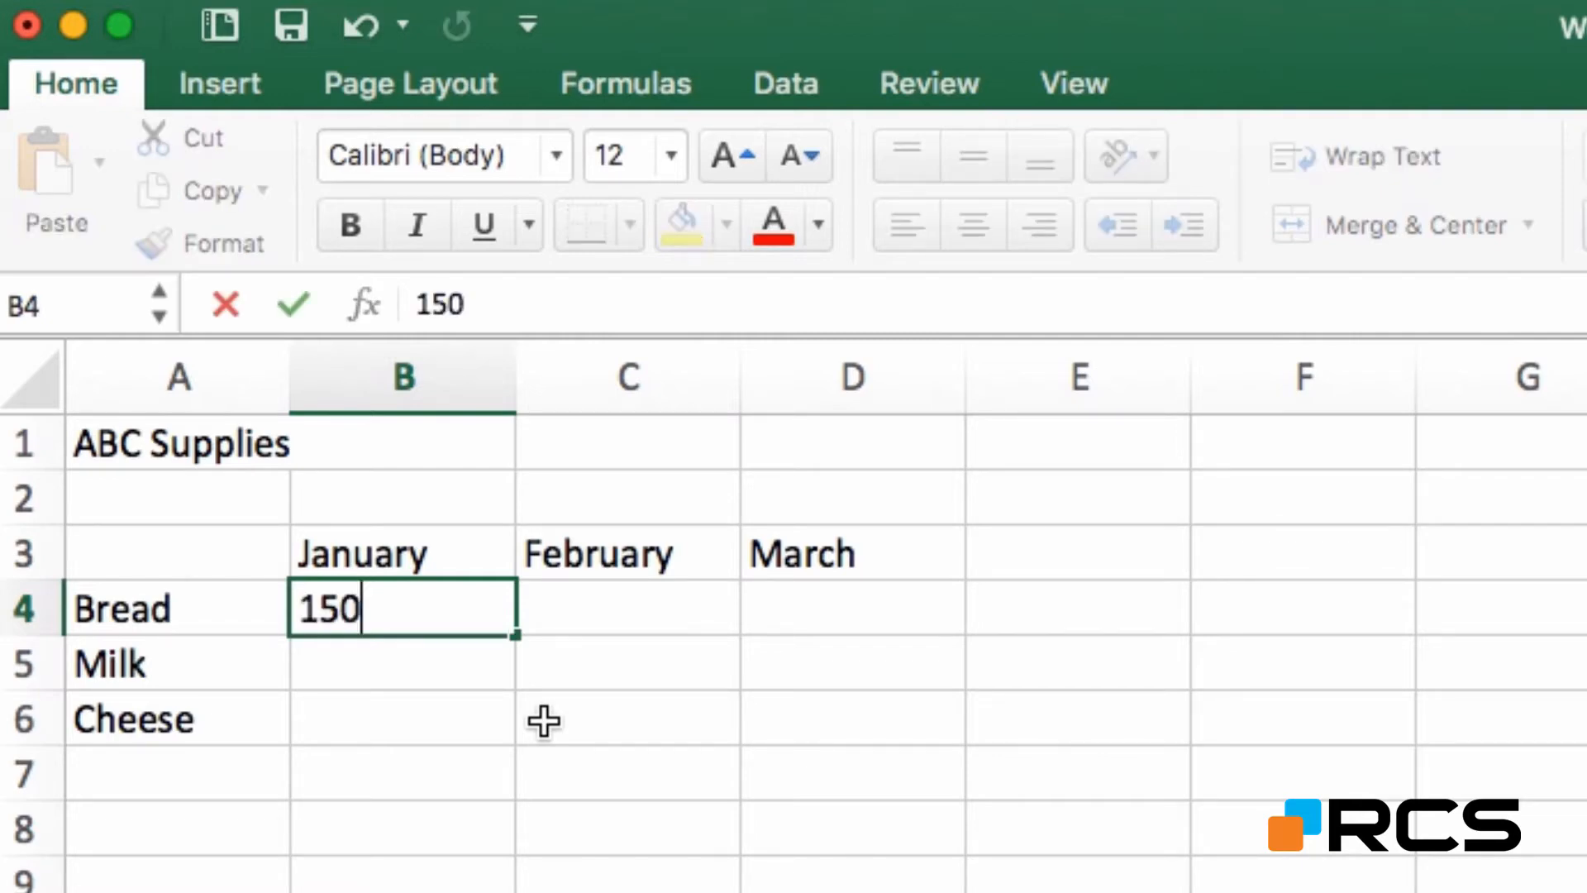
key(Tab)
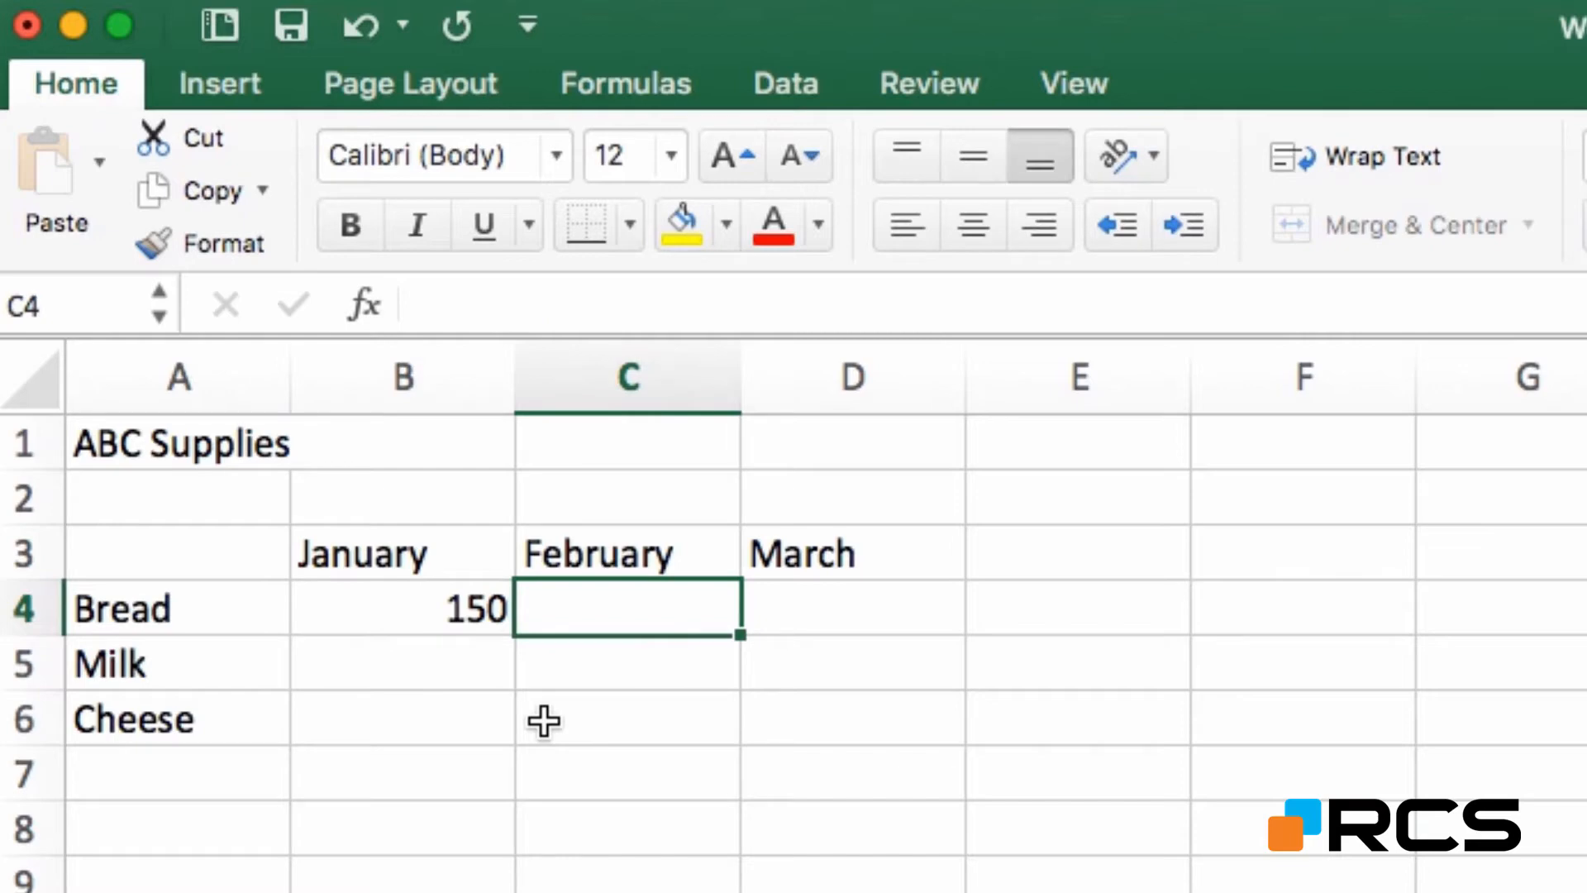
text(175)
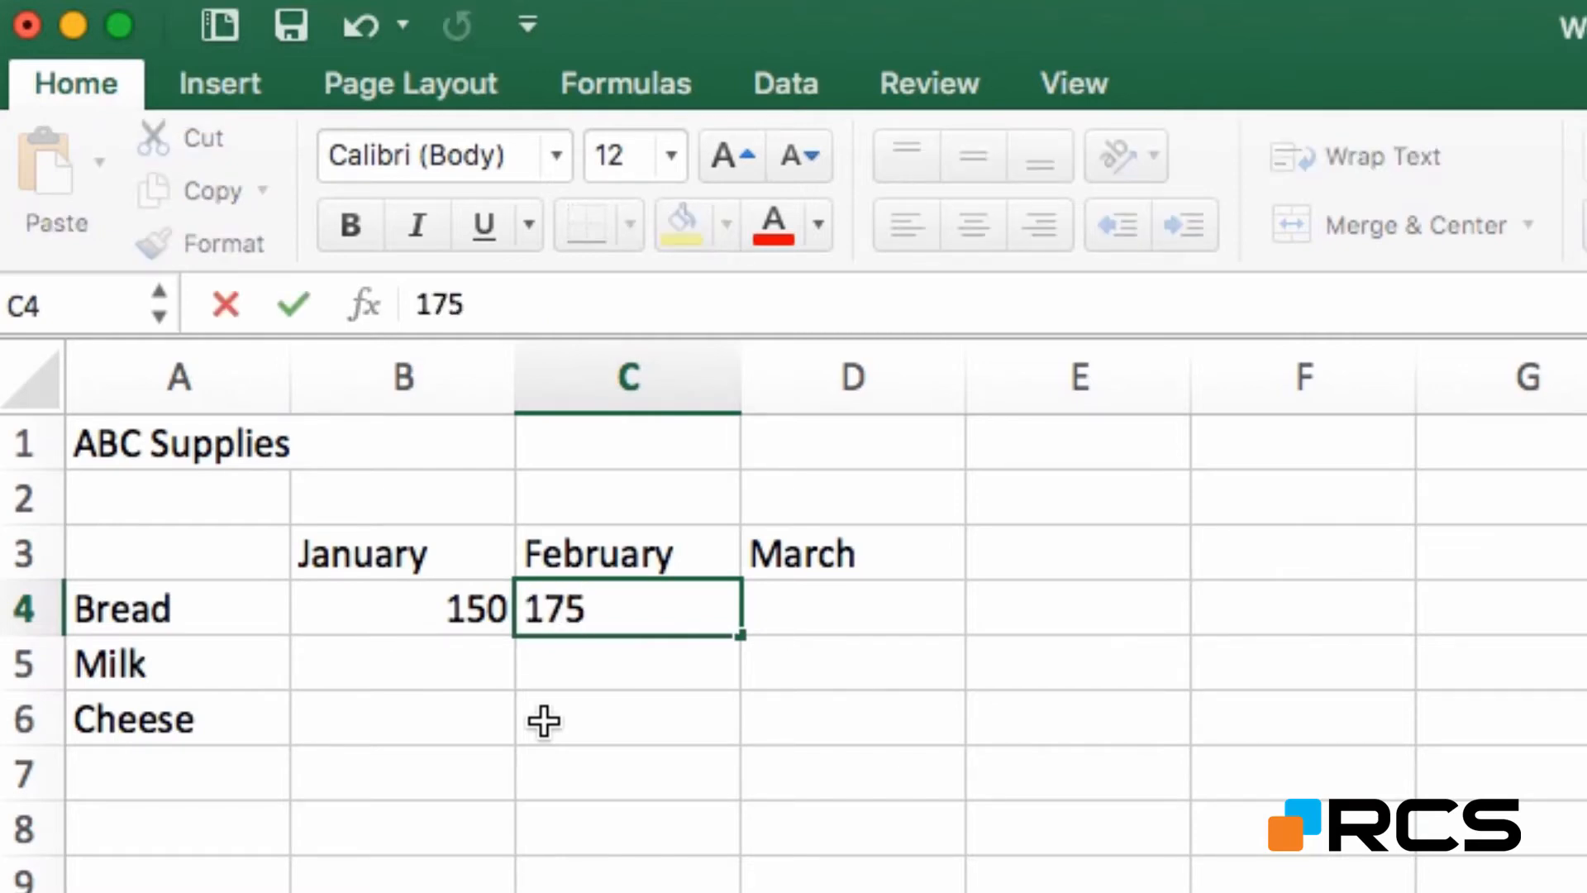
key(Tab)
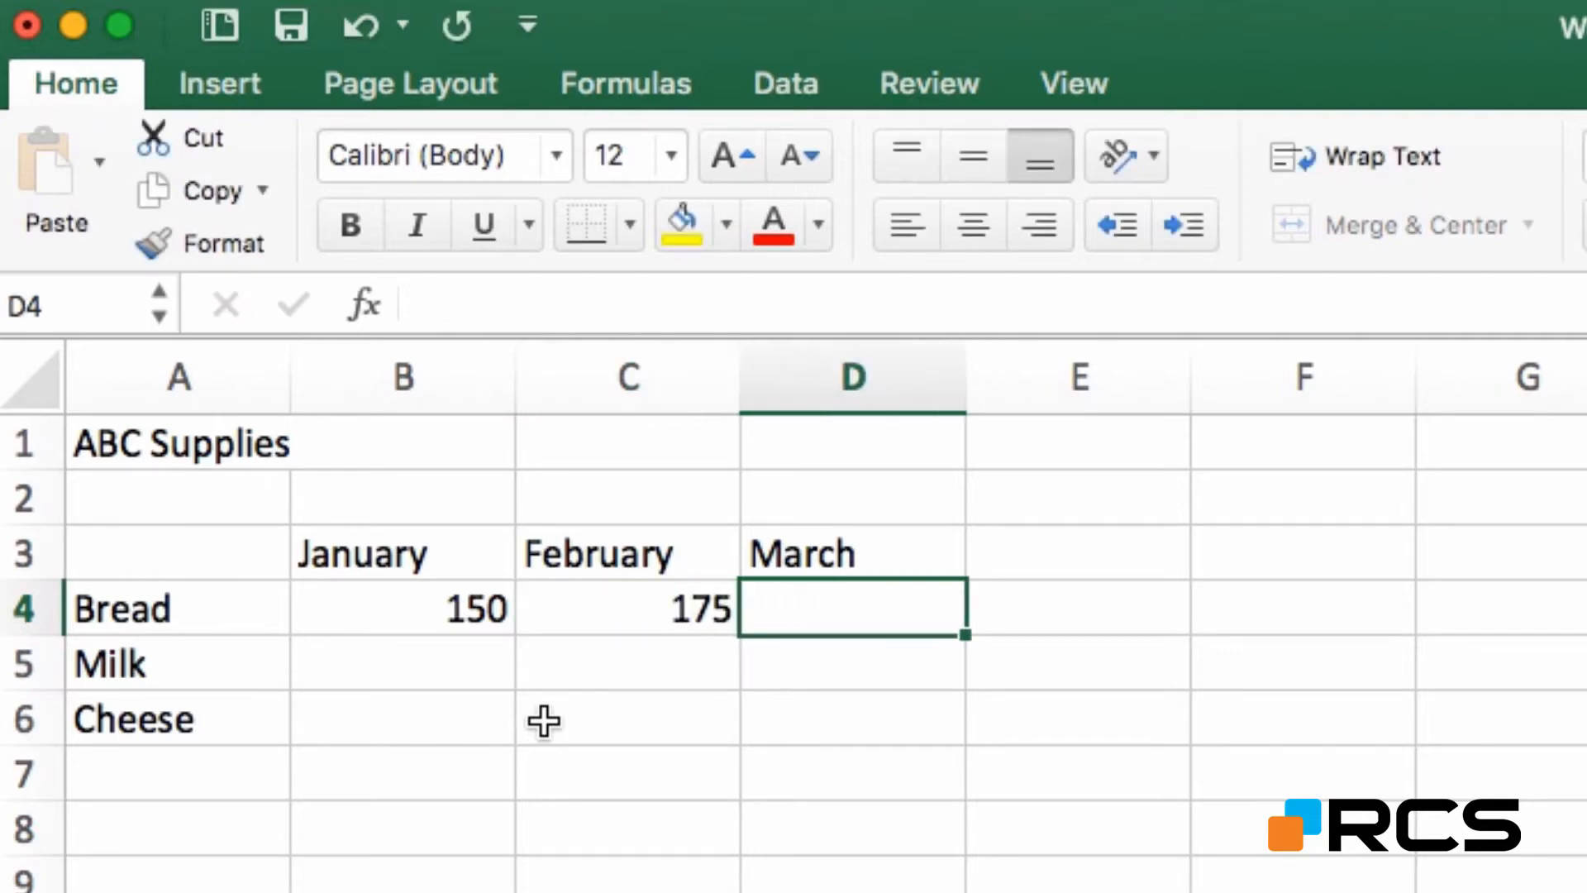
text(195)
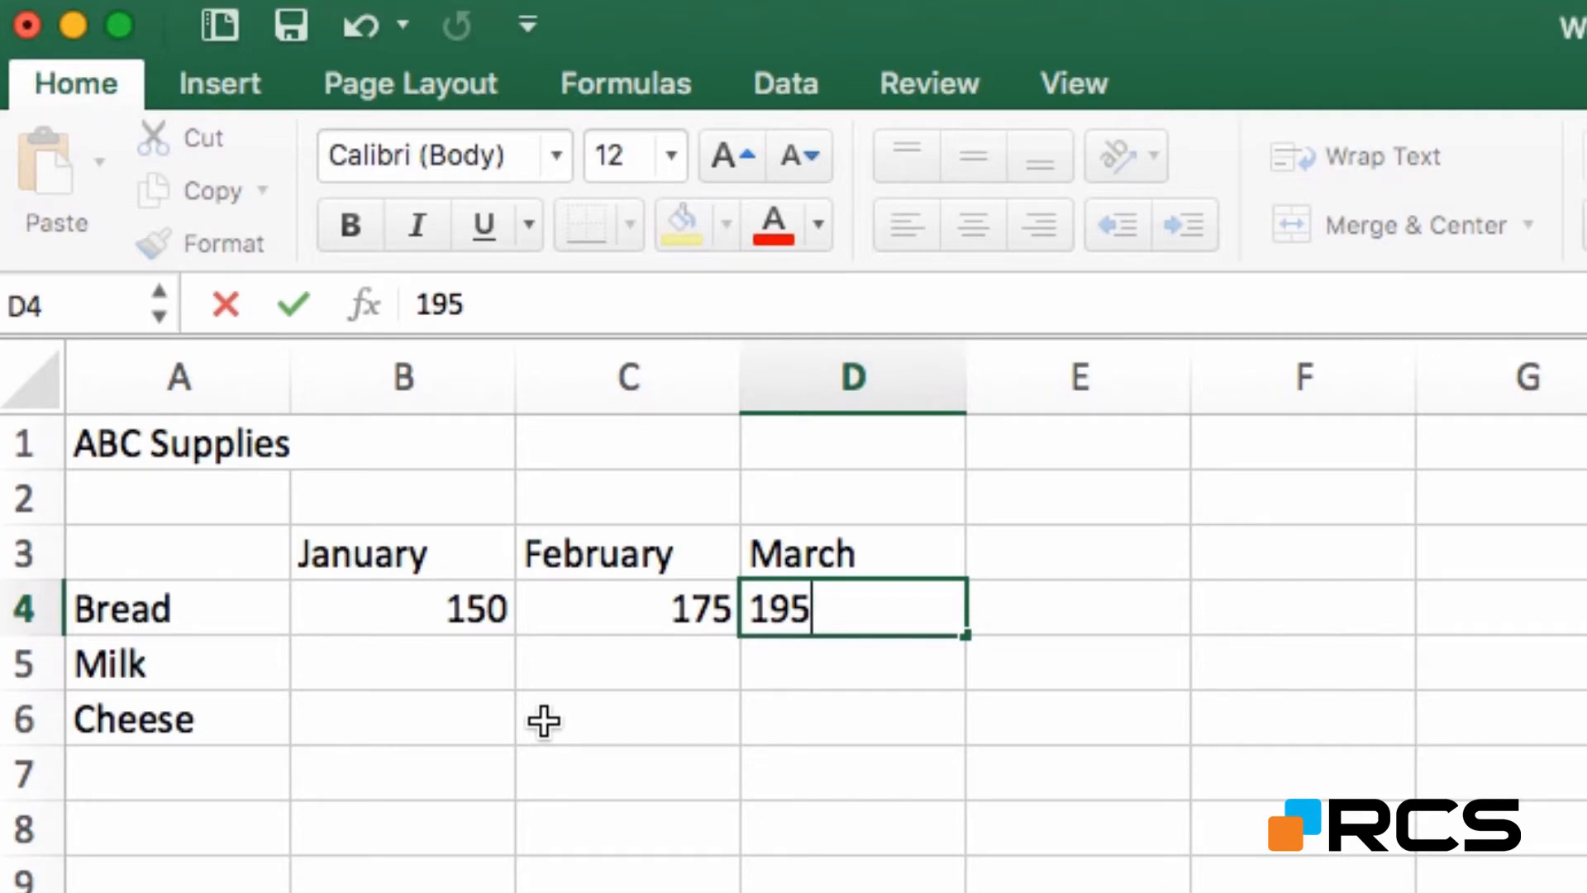
key(Return)
Step: Enter the Milk figures 125, 150 and 175 for January to March in B5:D5
key(Left)
key(Left)
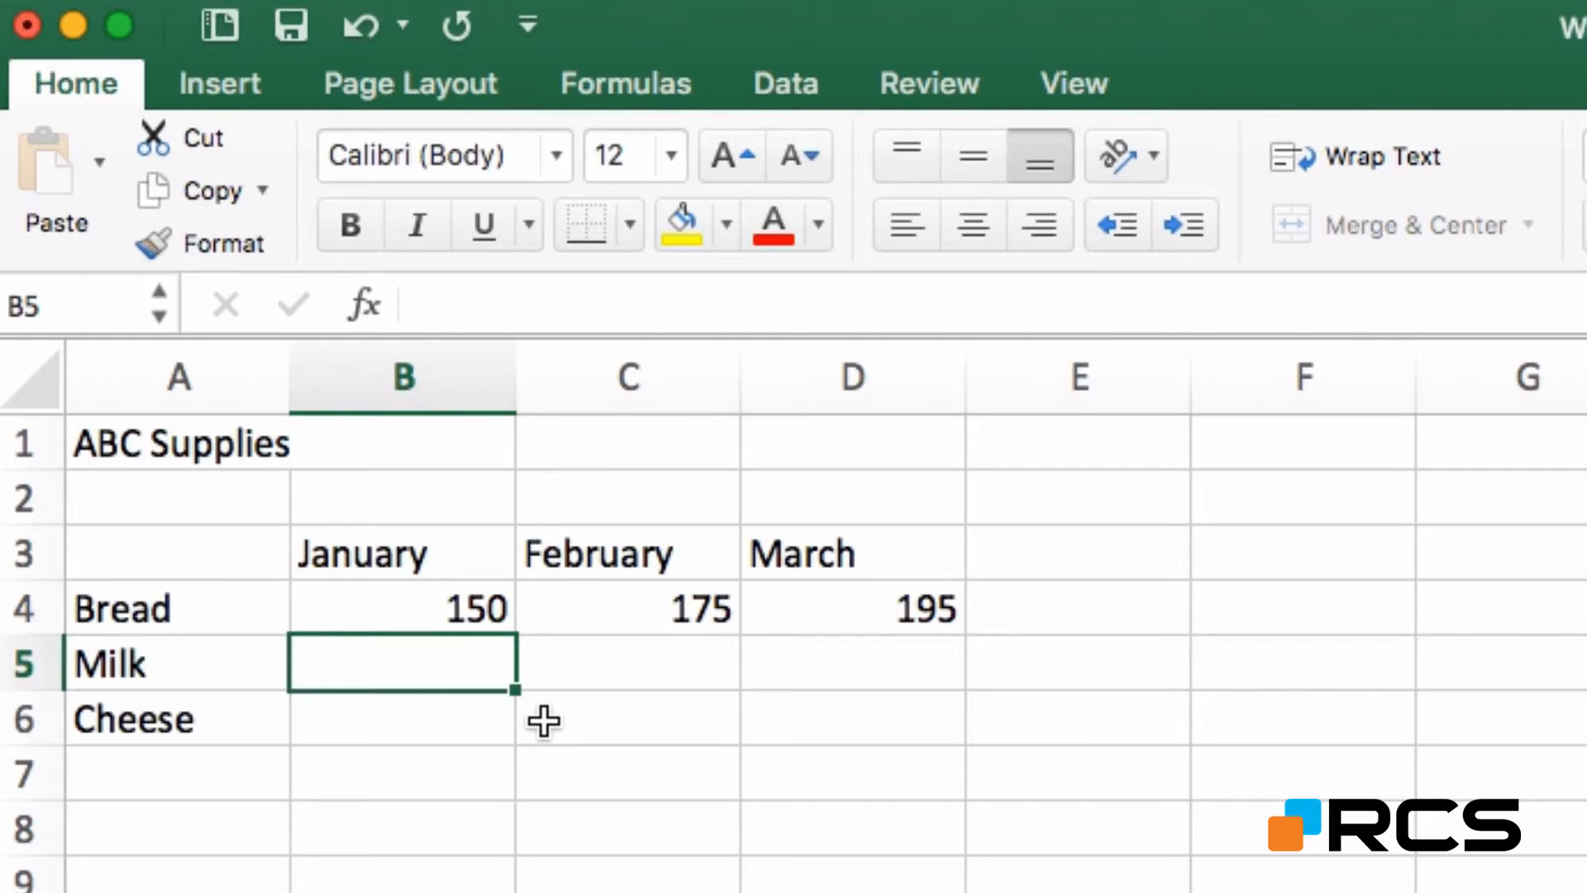
text(125)
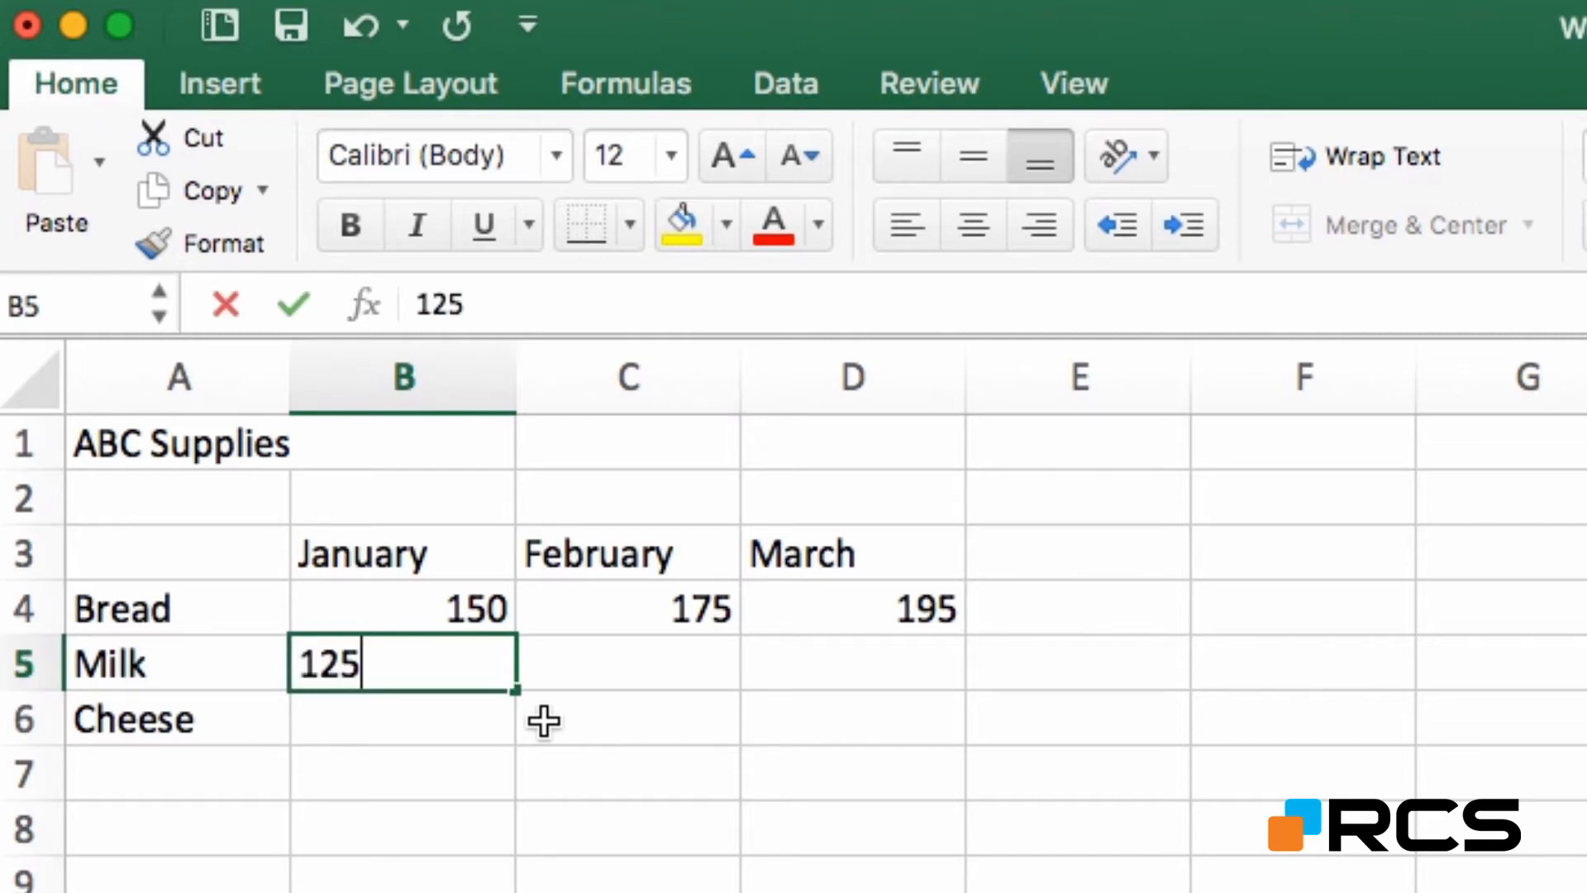
key(Tab)
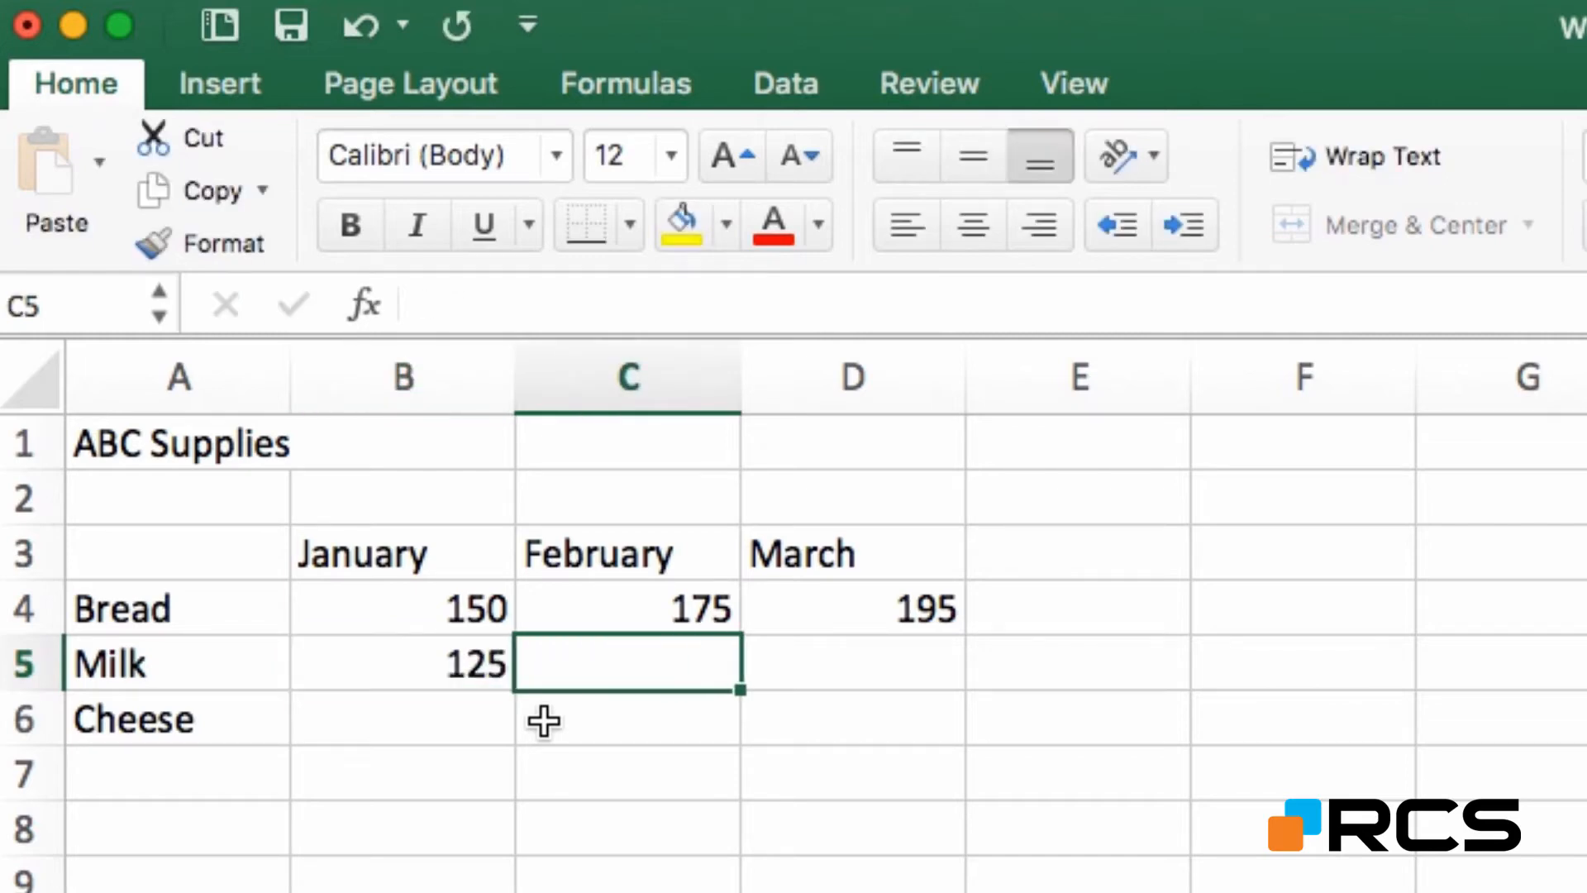
text(150)
key(Tab)
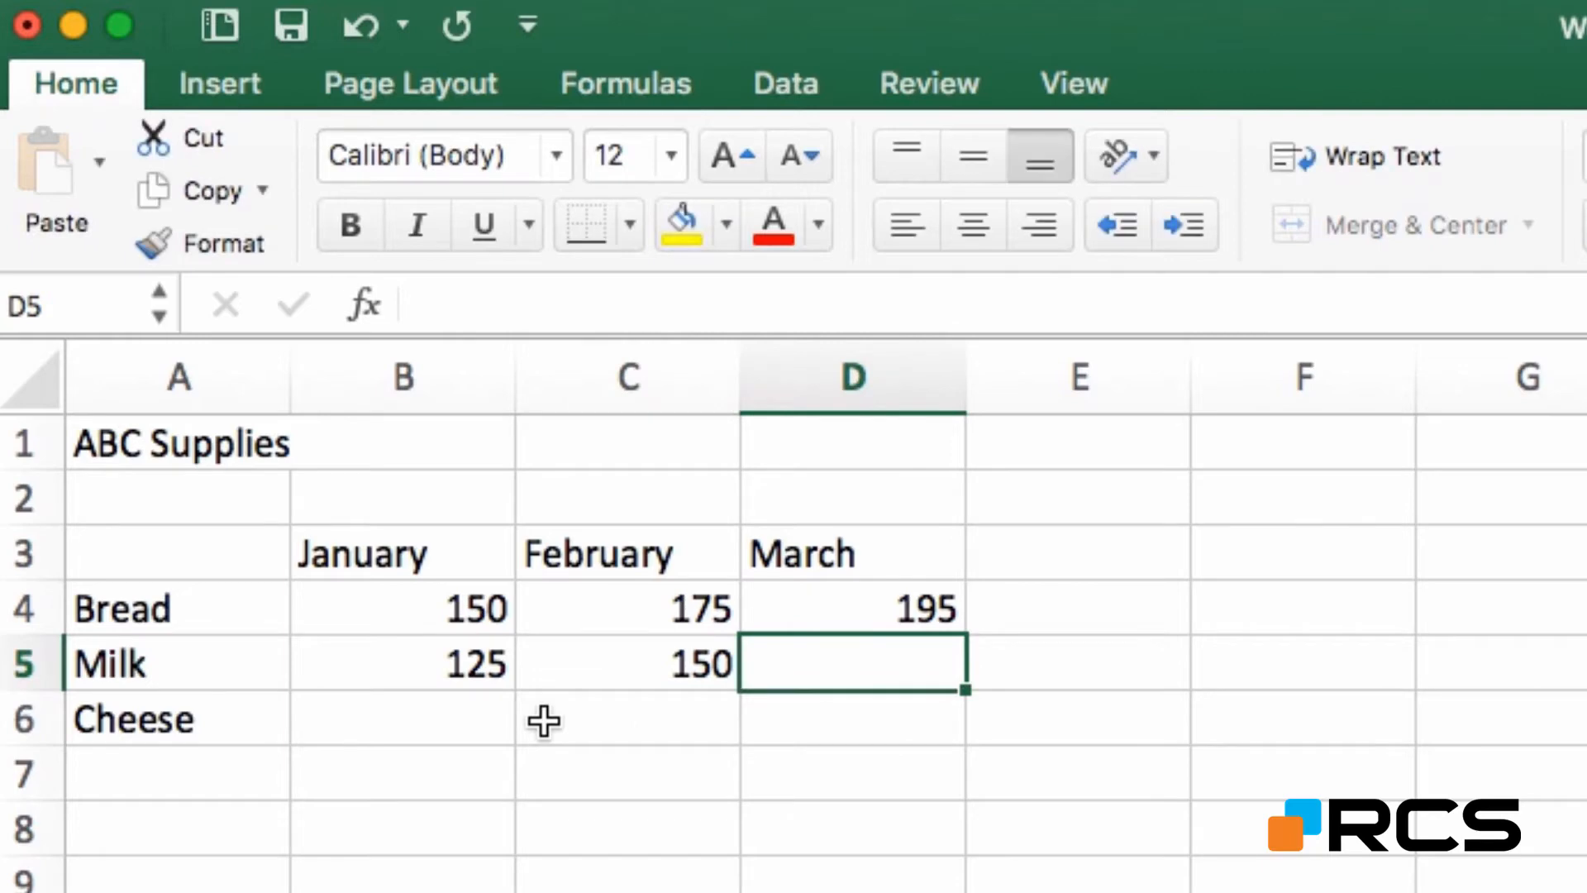
text(175)
key(Return)
Step: Enter the Cheese figures 95, 140 and 190 for January to March in B6:D6
click(544, 720)
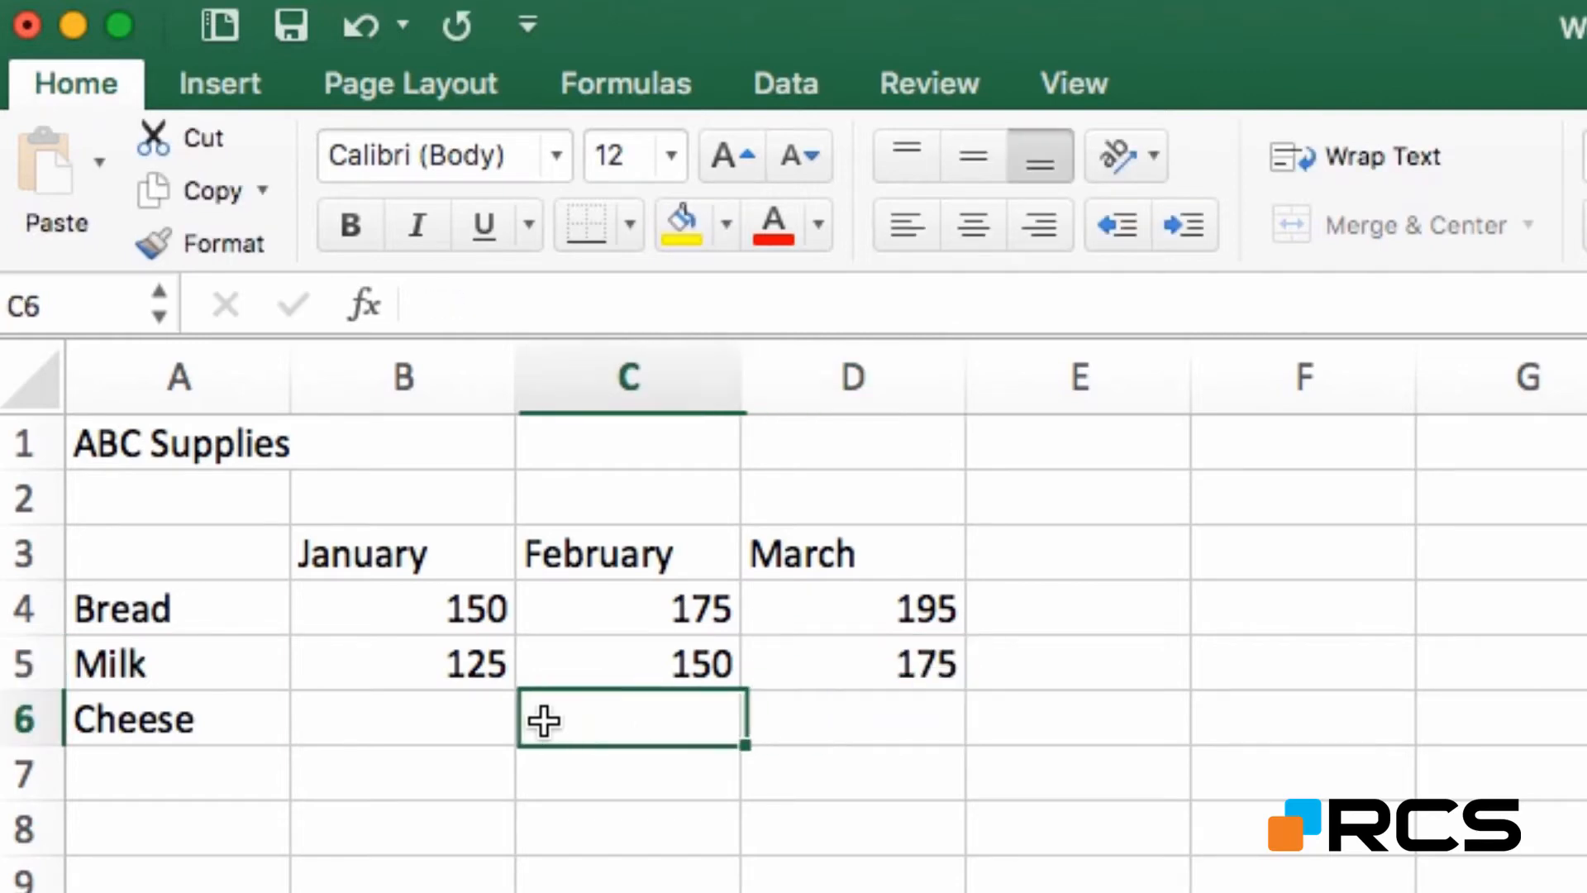
key(Left)
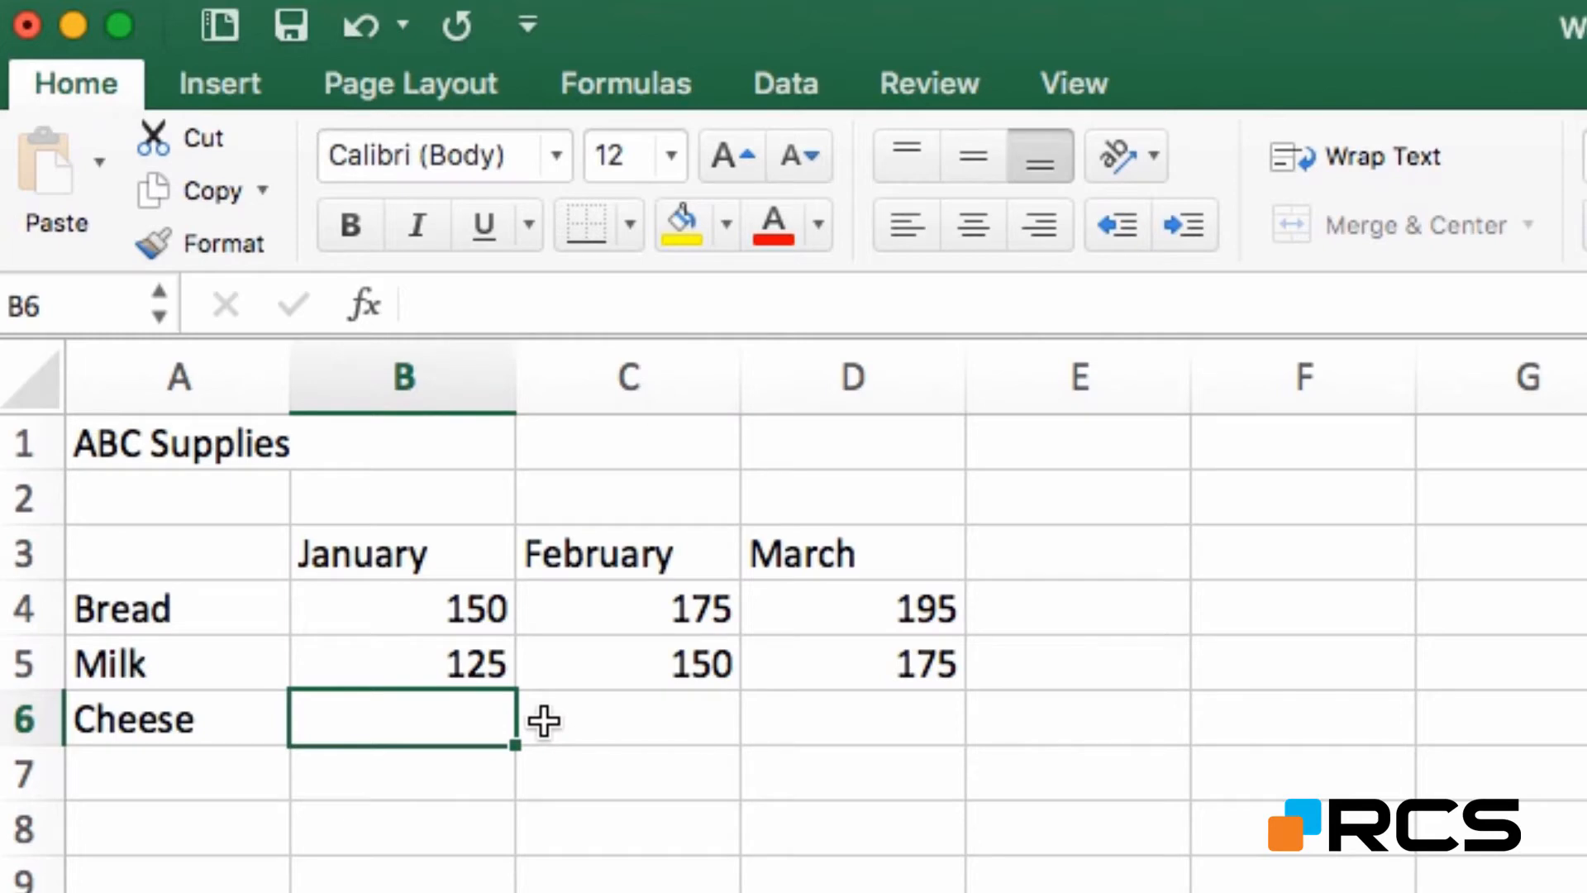
text(95)
key(Tab)
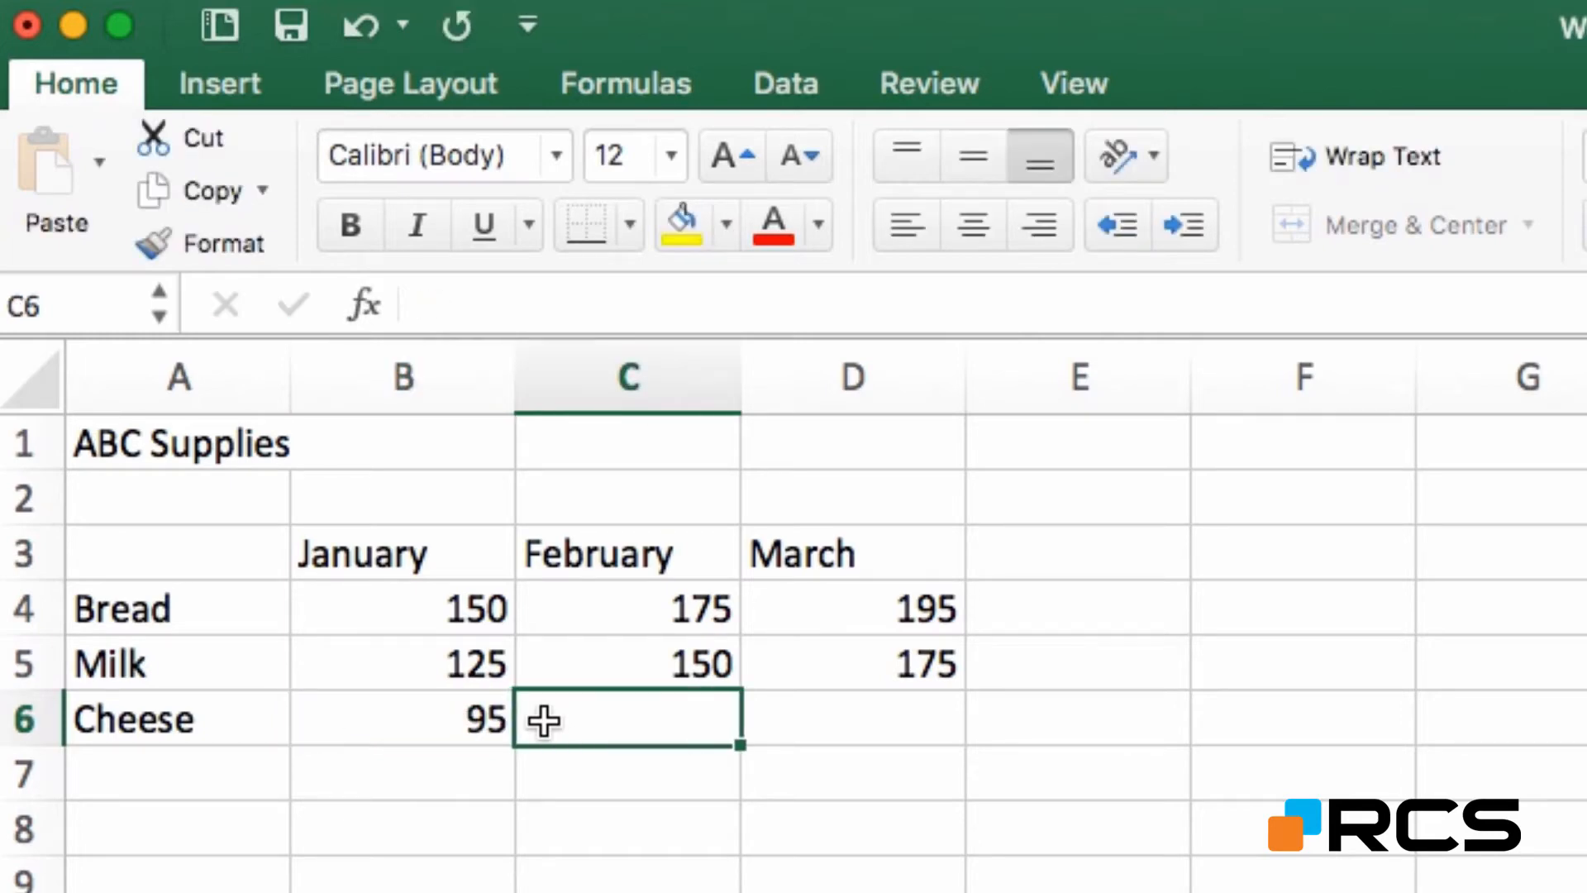
text(140)
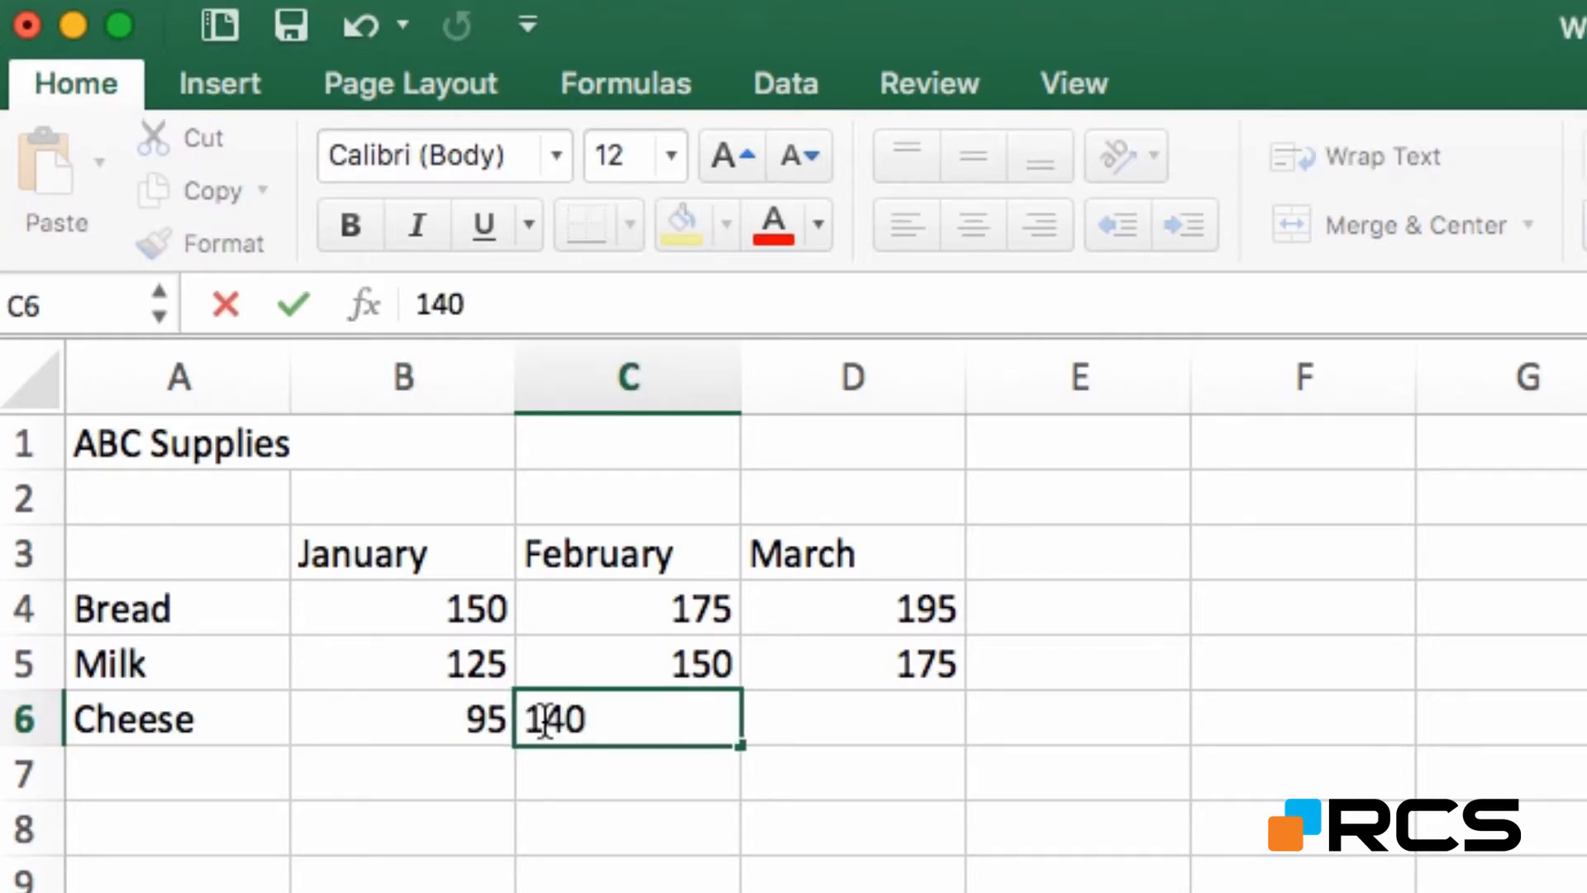
key(Tab)
text(190)
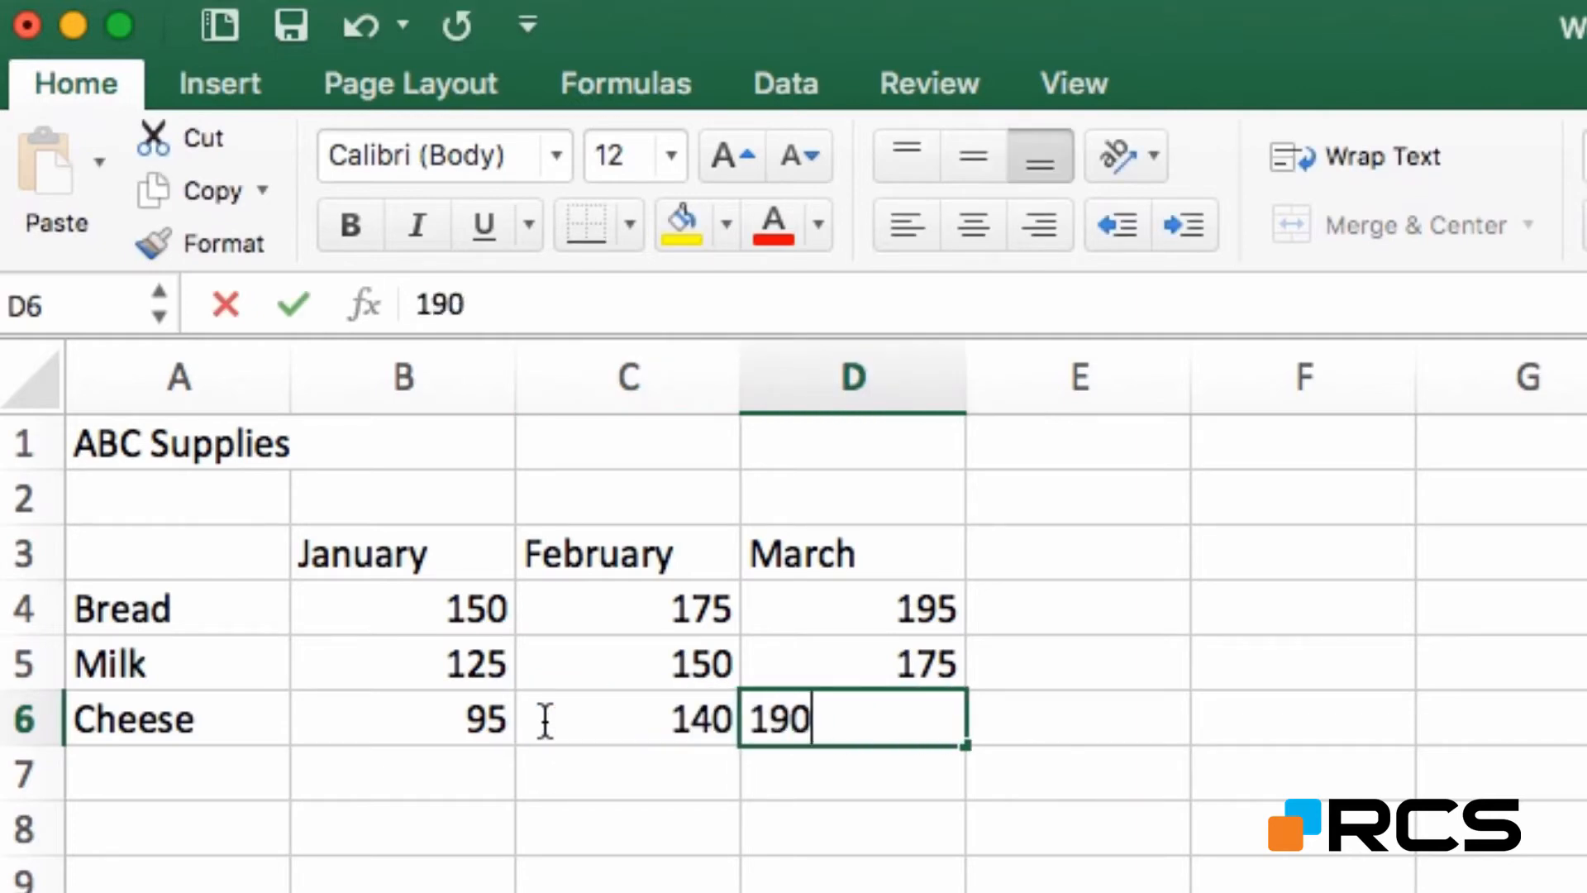
key(Return)
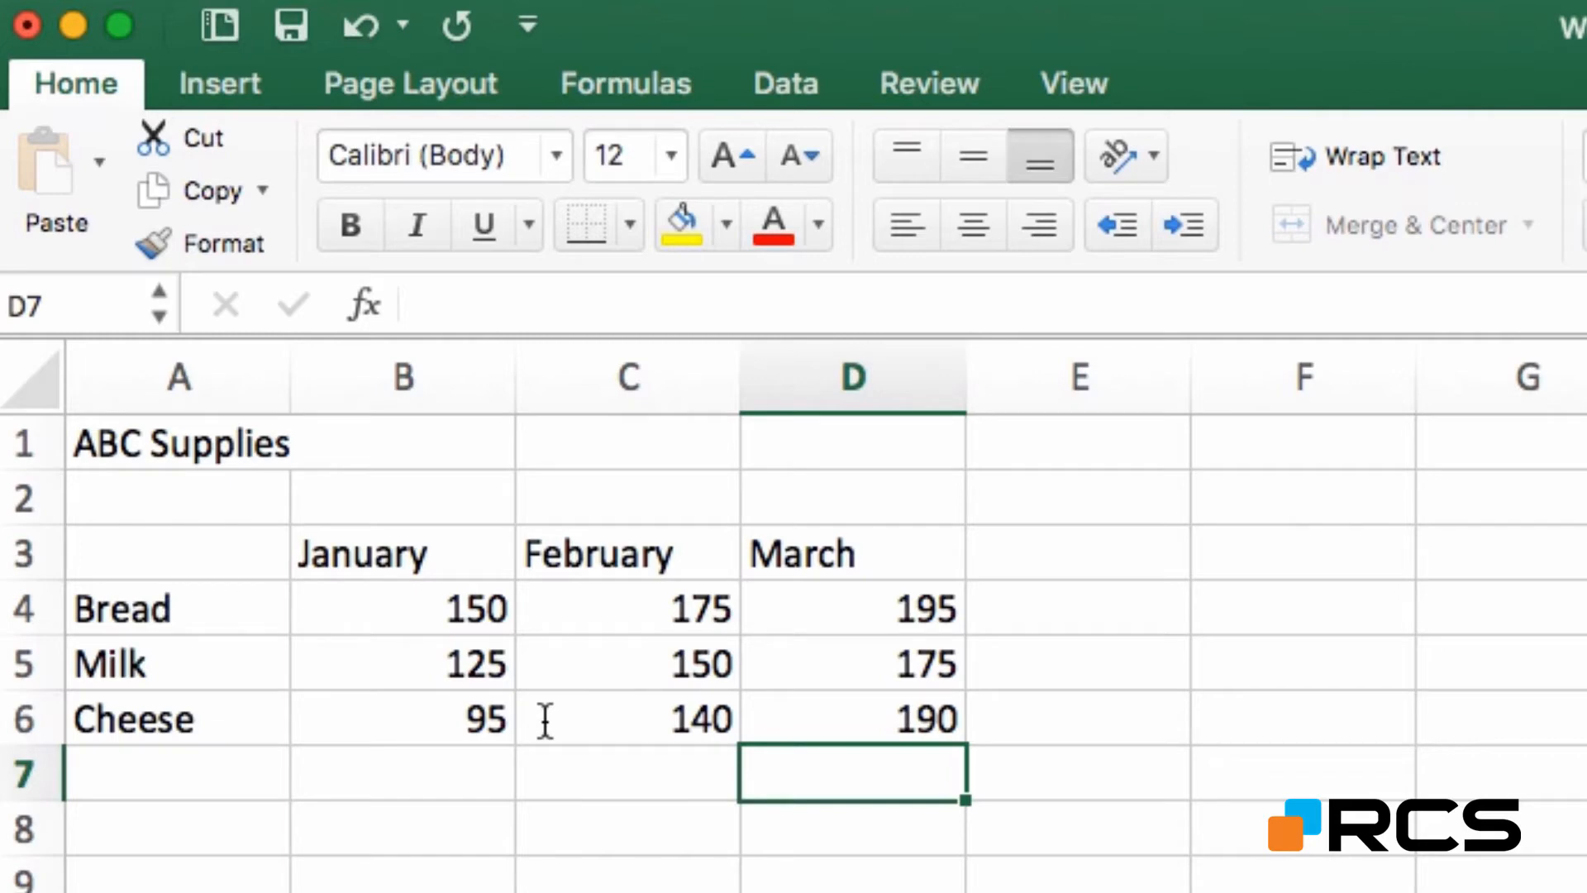
Step: Add a row labelled Total in A7 and AutoSum each month's product figures in B7:D7
key(Left)
key(Left)
key(Left)
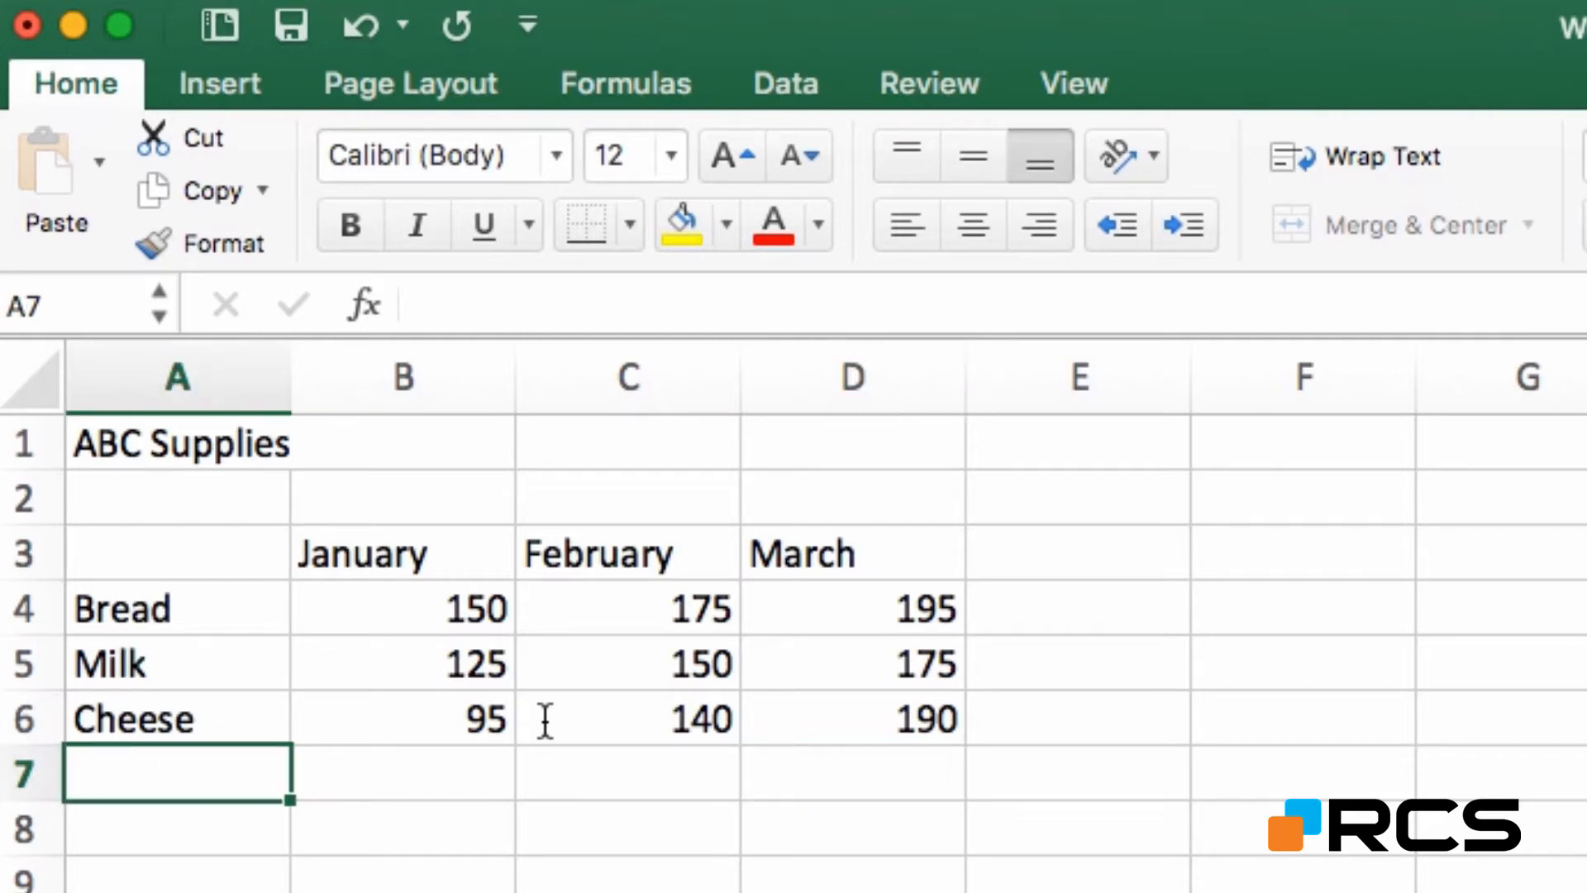
text(Total)
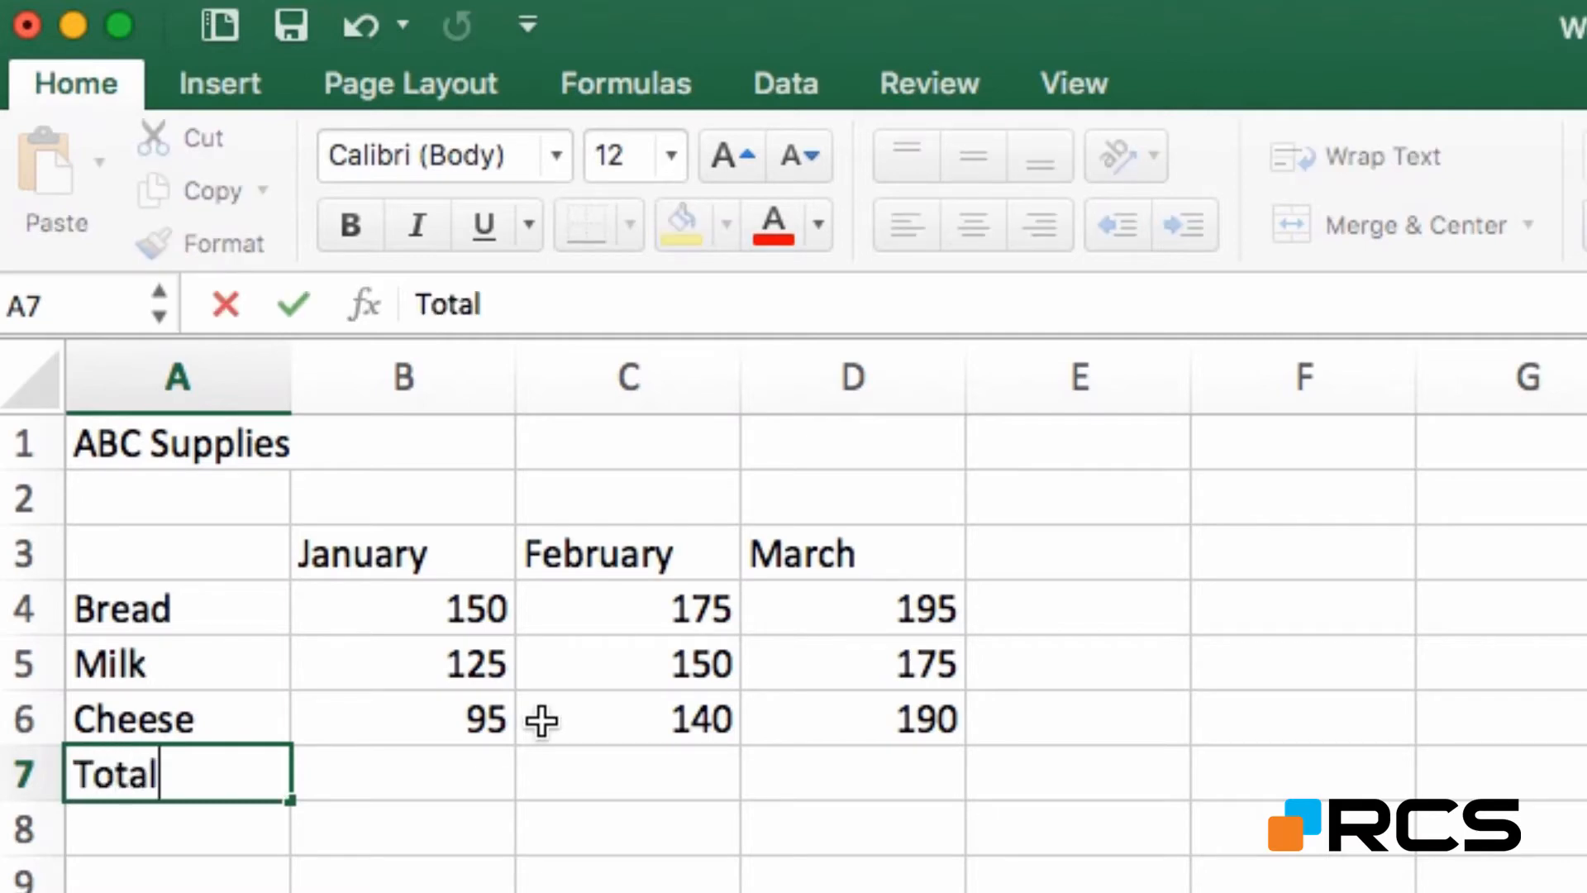
key(Tab)
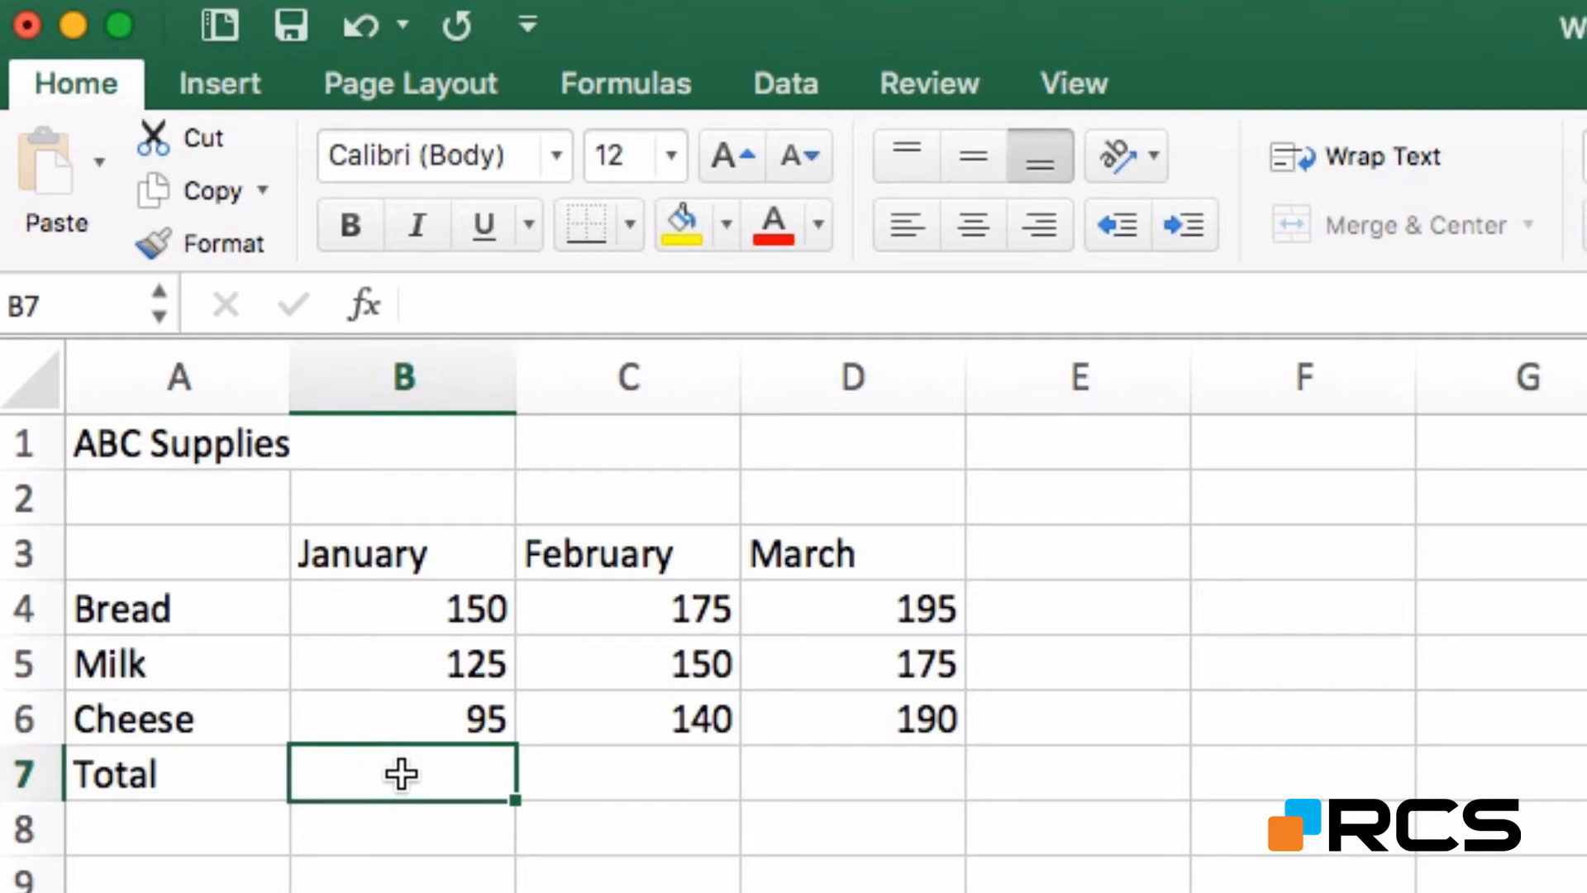
drag(401, 773, 761, 787)
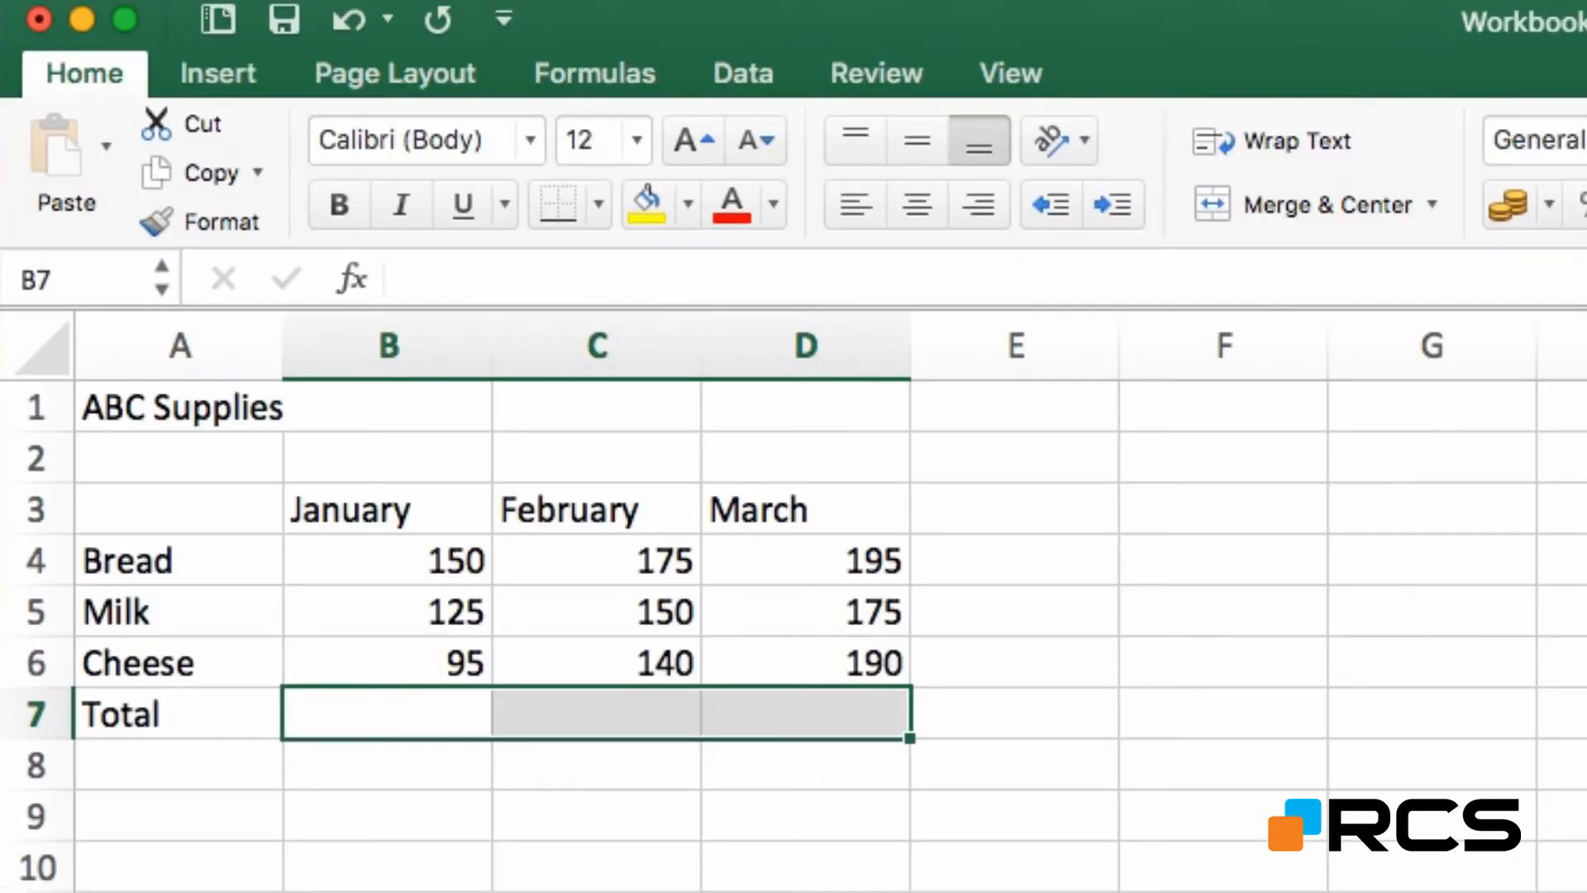
key(shift+super+t)
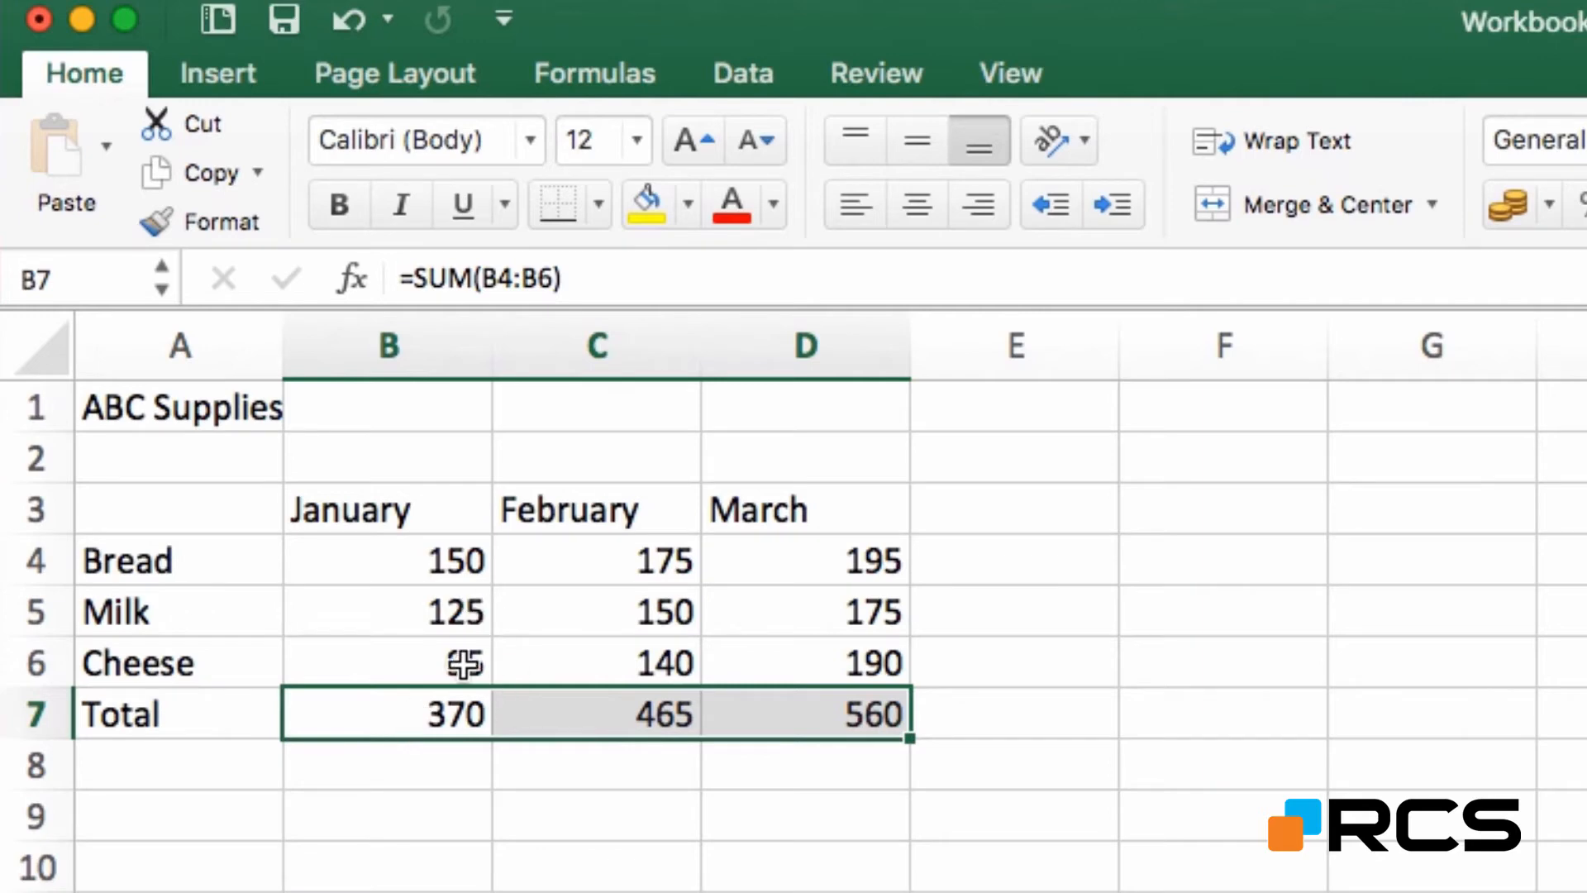
Step: Add a column headed Total in E3 and AutoSum each row's January to March figures in E4:E7
click(405, 703)
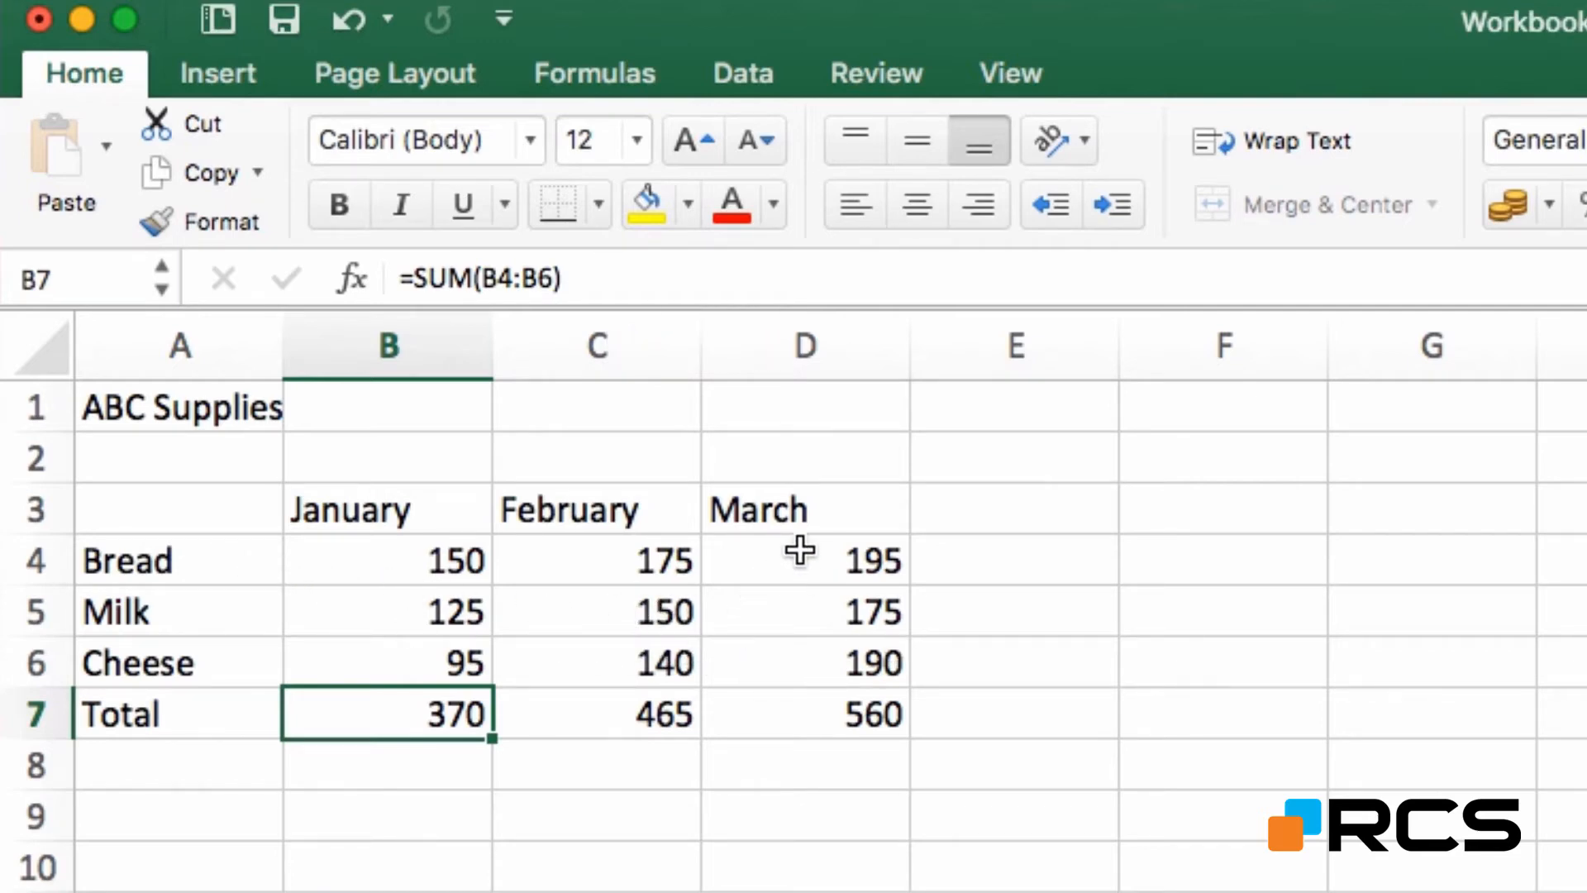
click(981, 516)
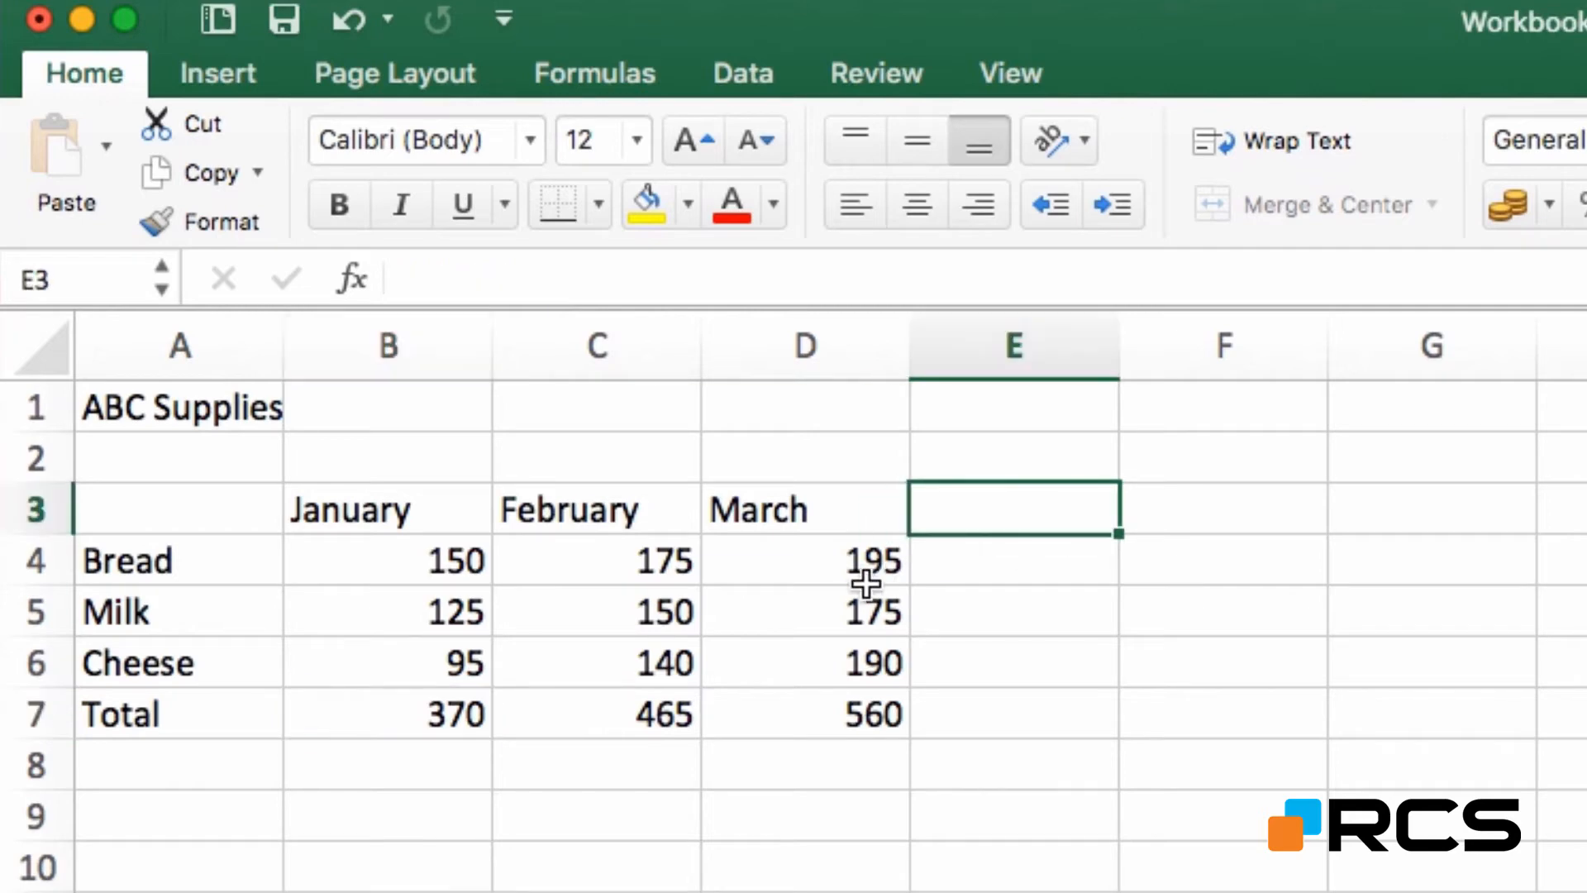
text(Tota)
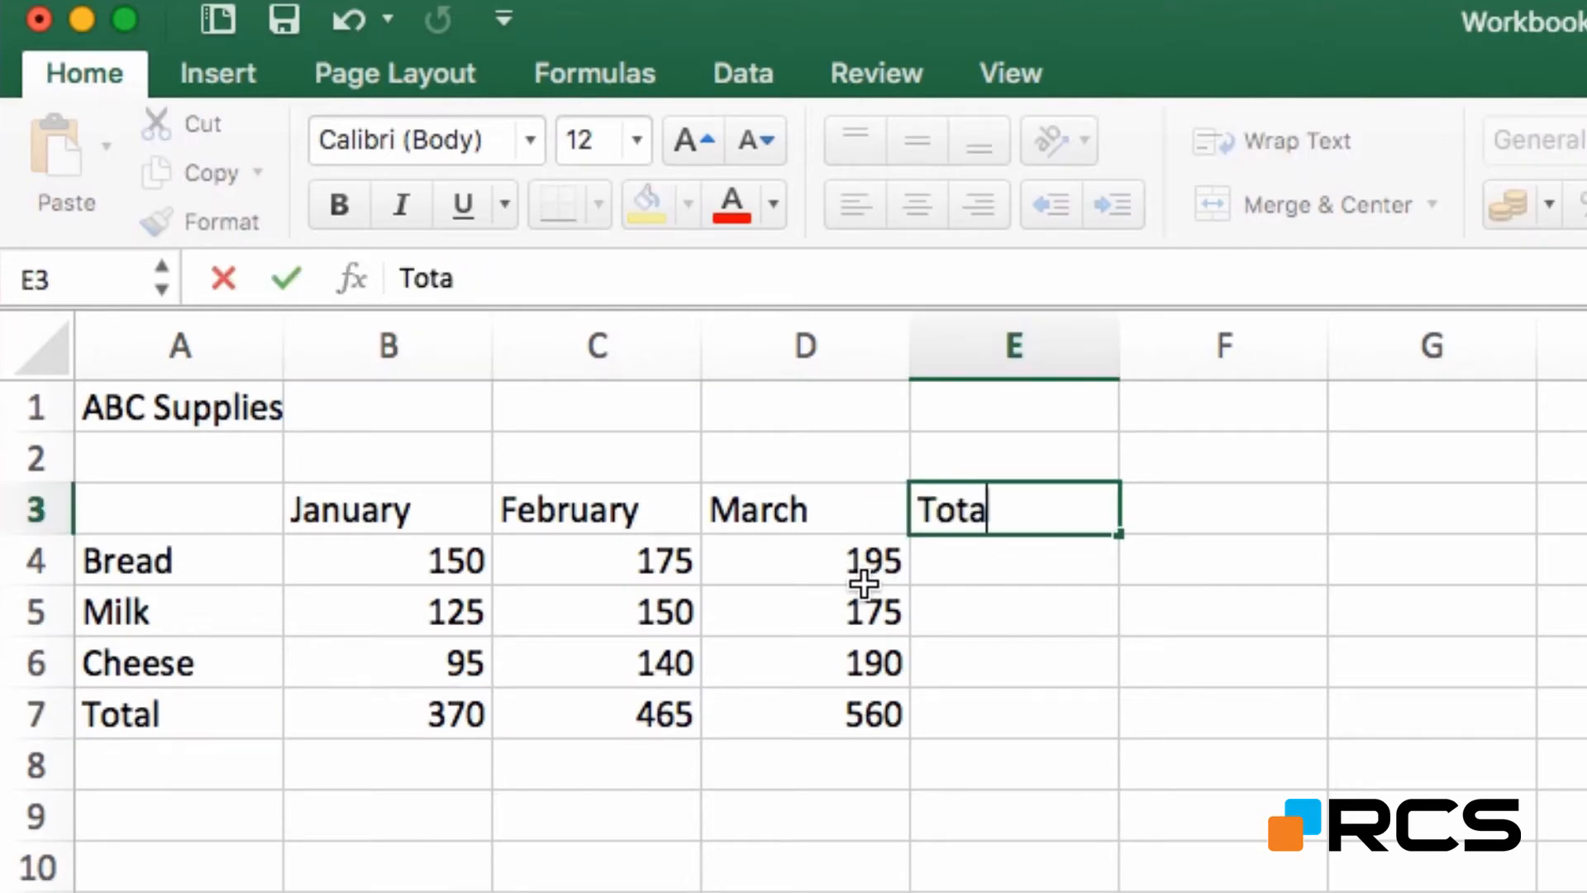
text(l)
key(Return)
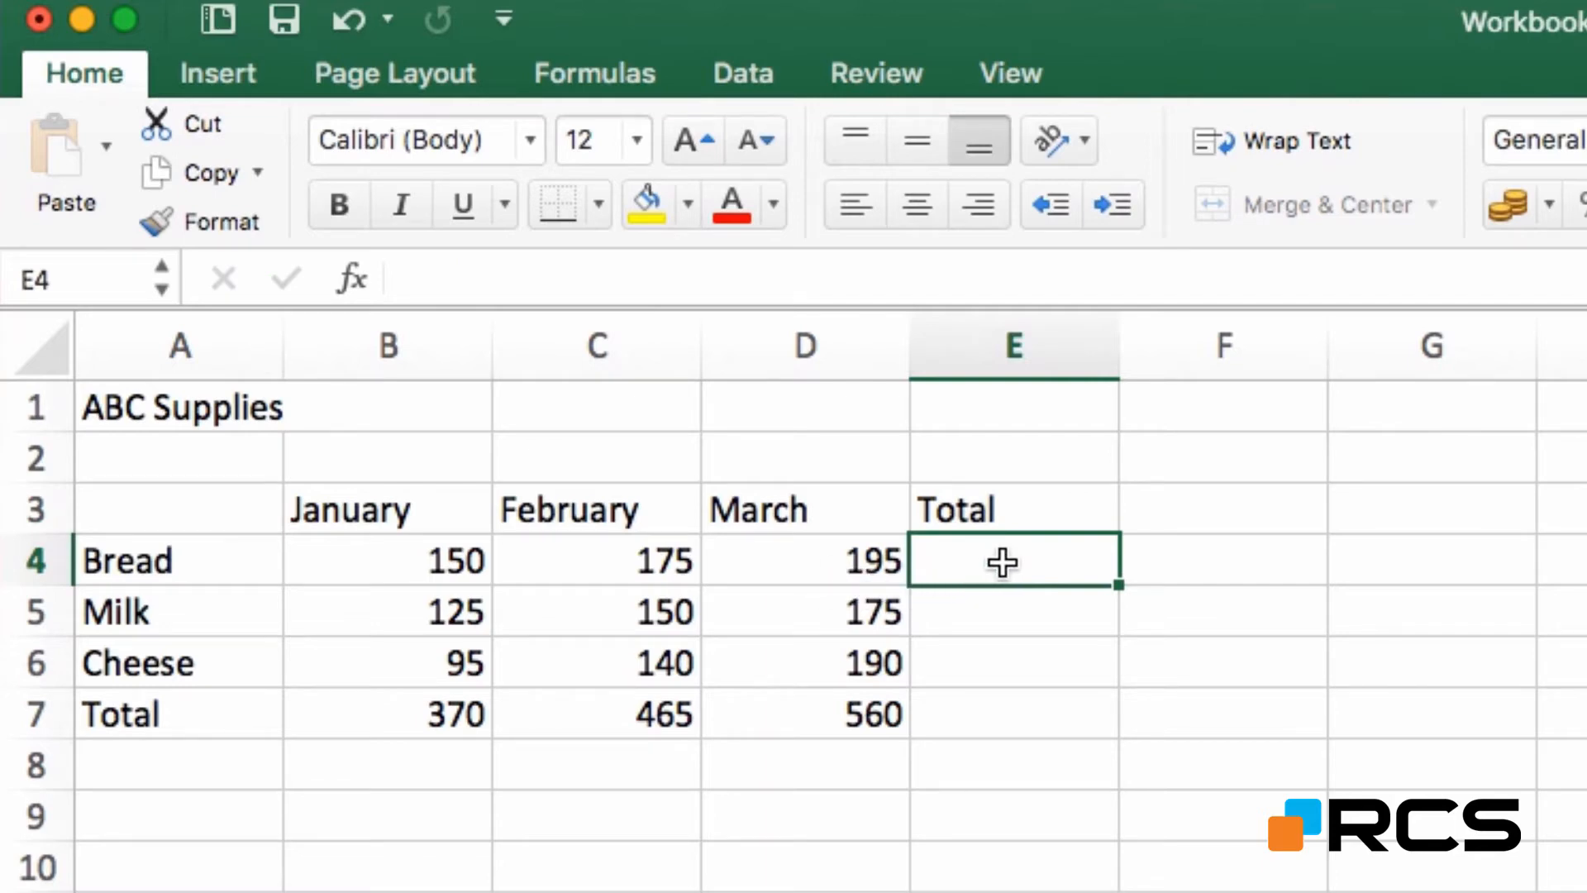
drag(1000, 559, 989, 707)
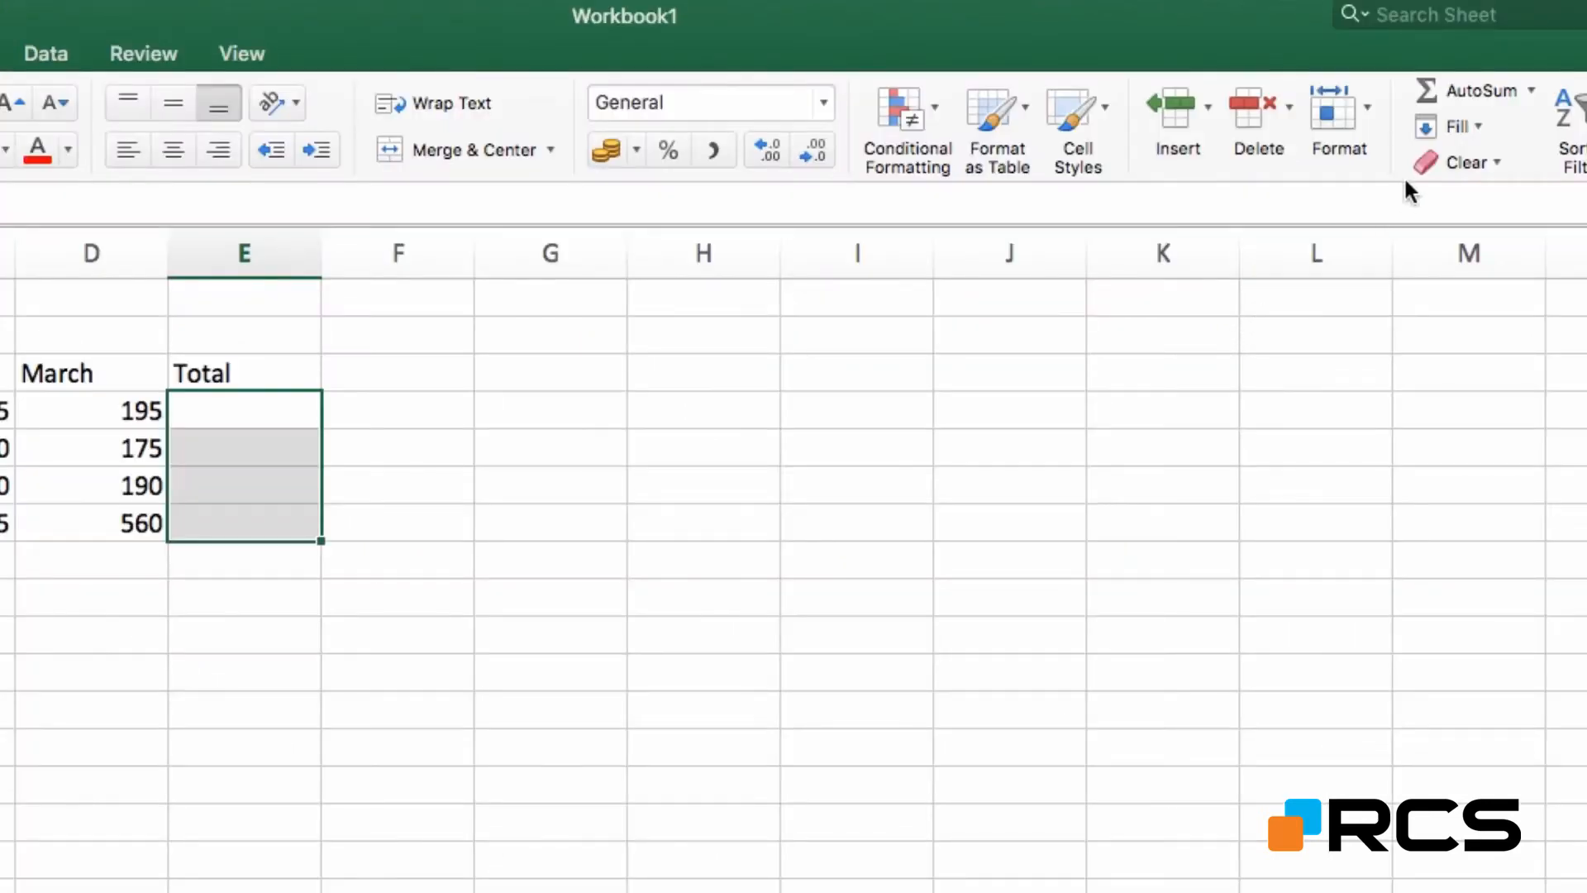
click(1458, 91)
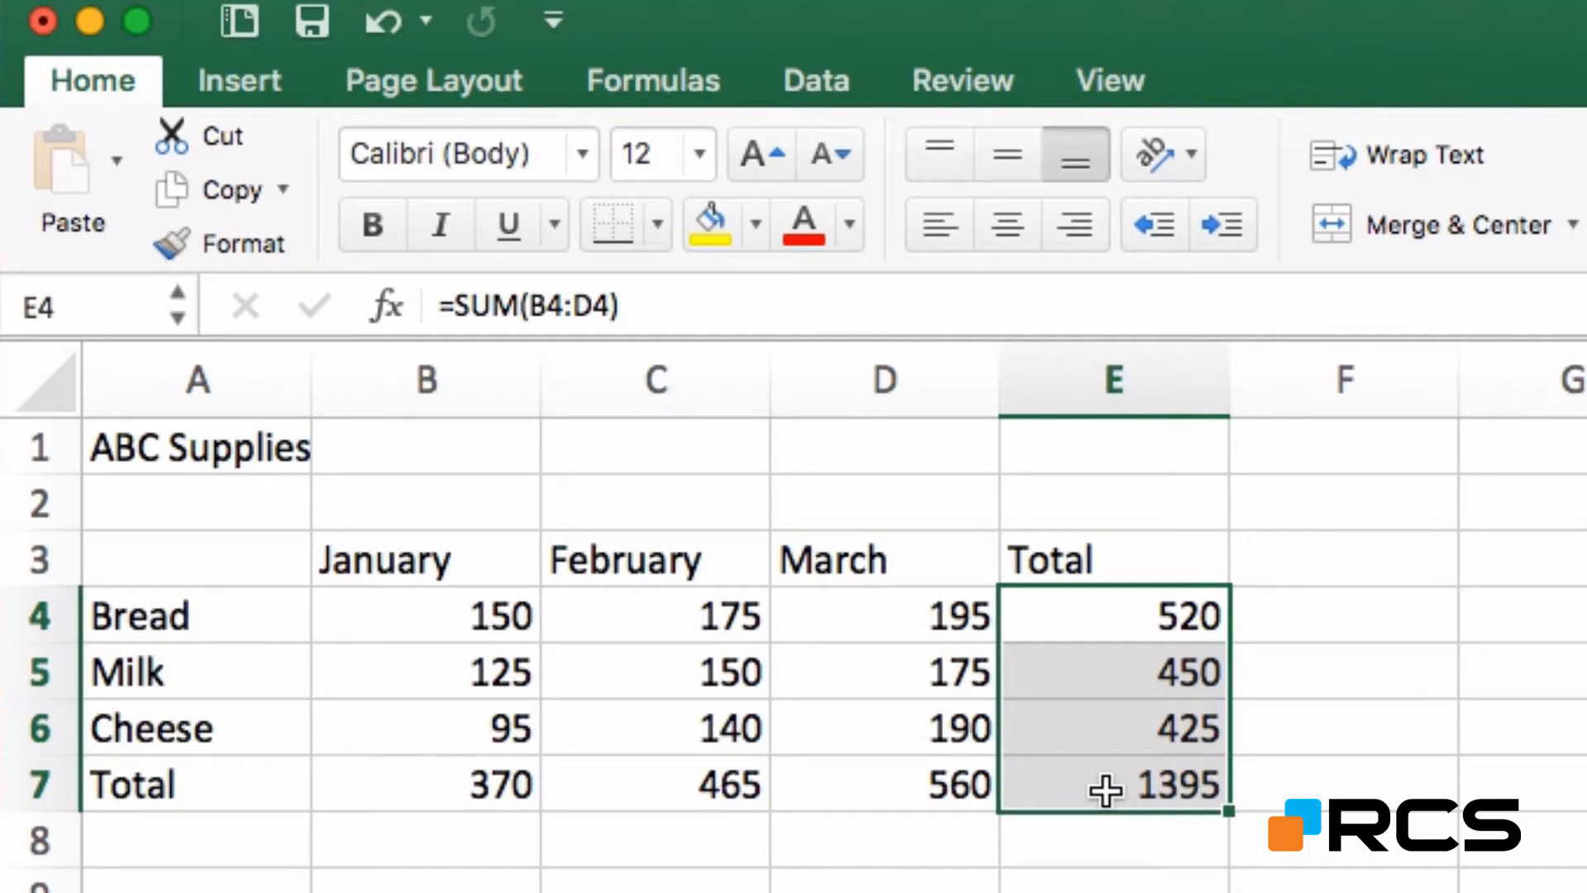
click(1118, 785)
click(1343, 614)
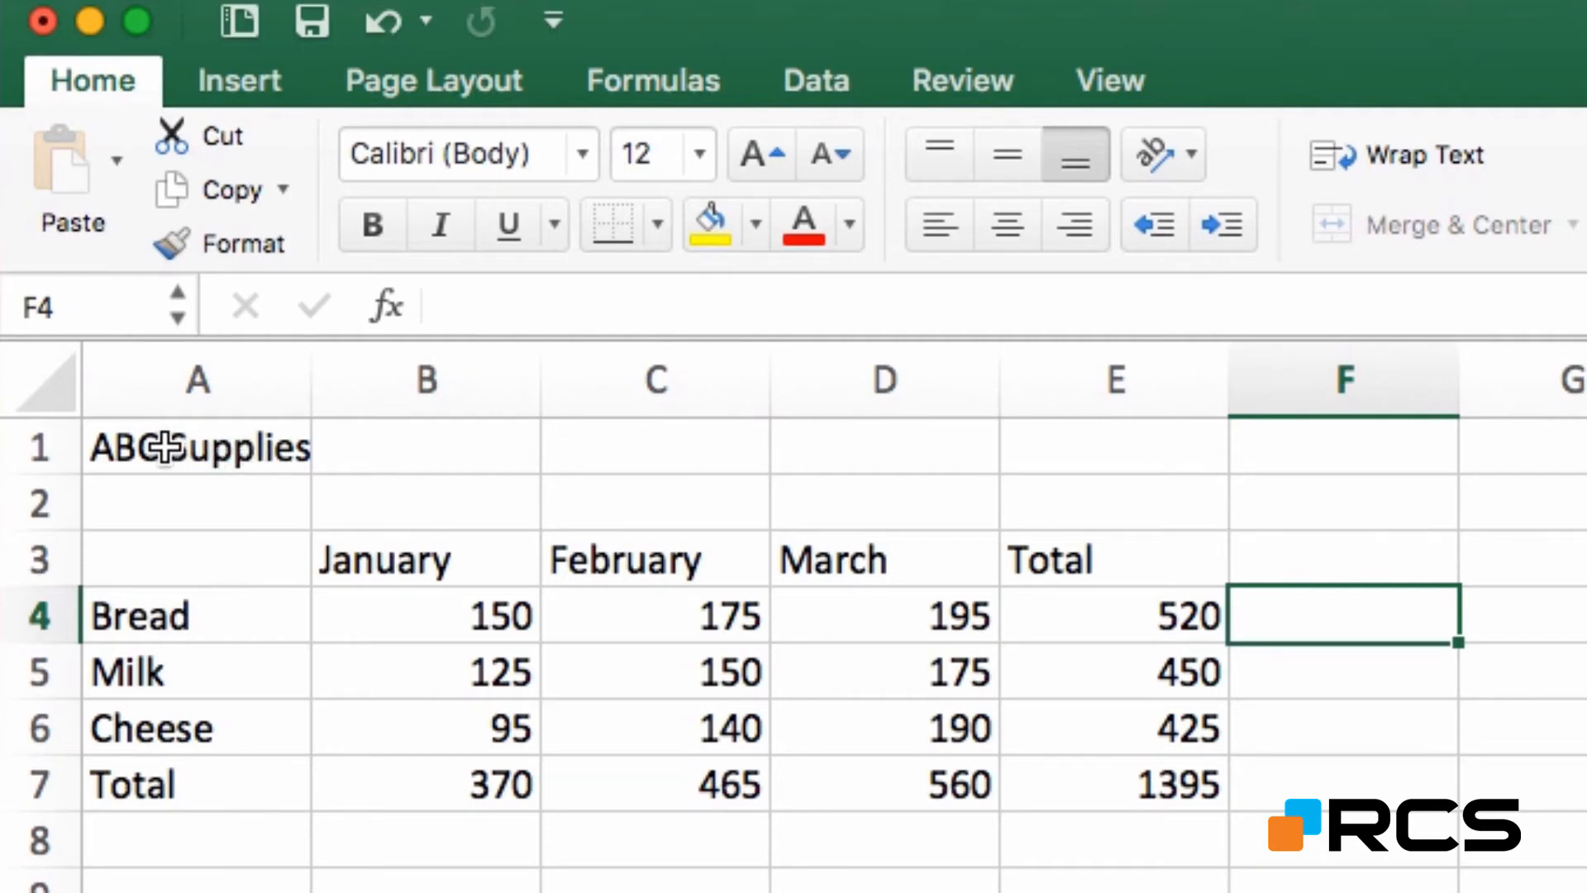
Step: Merge and centre the ABC Supplies title across A1:E1 and format it bold at font size 20
drag(165, 447, 1054, 461)
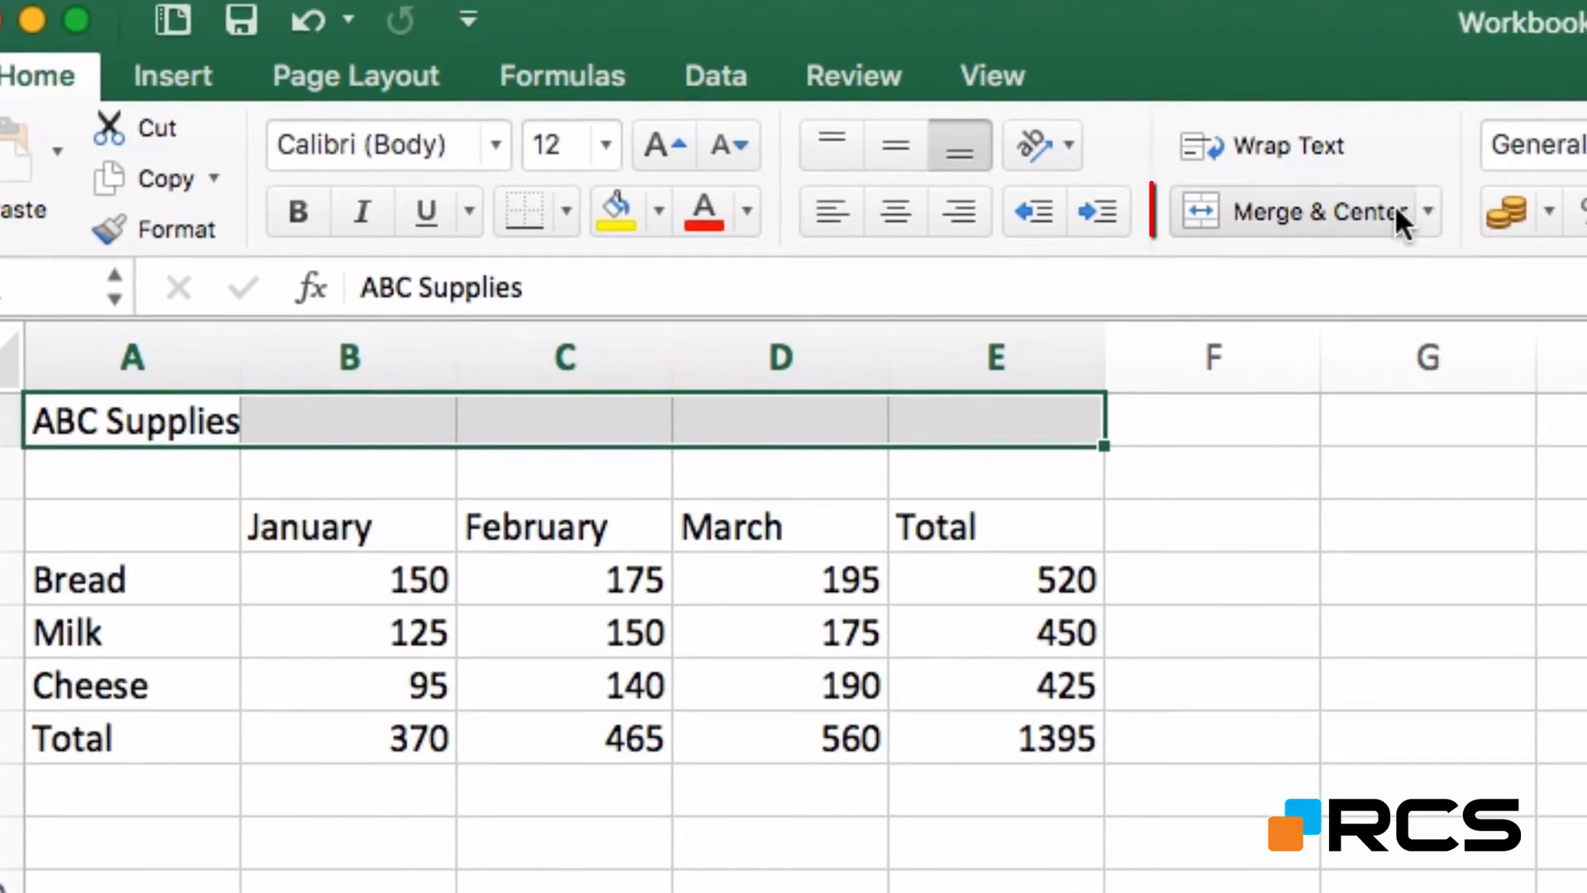
click(1281, 209)
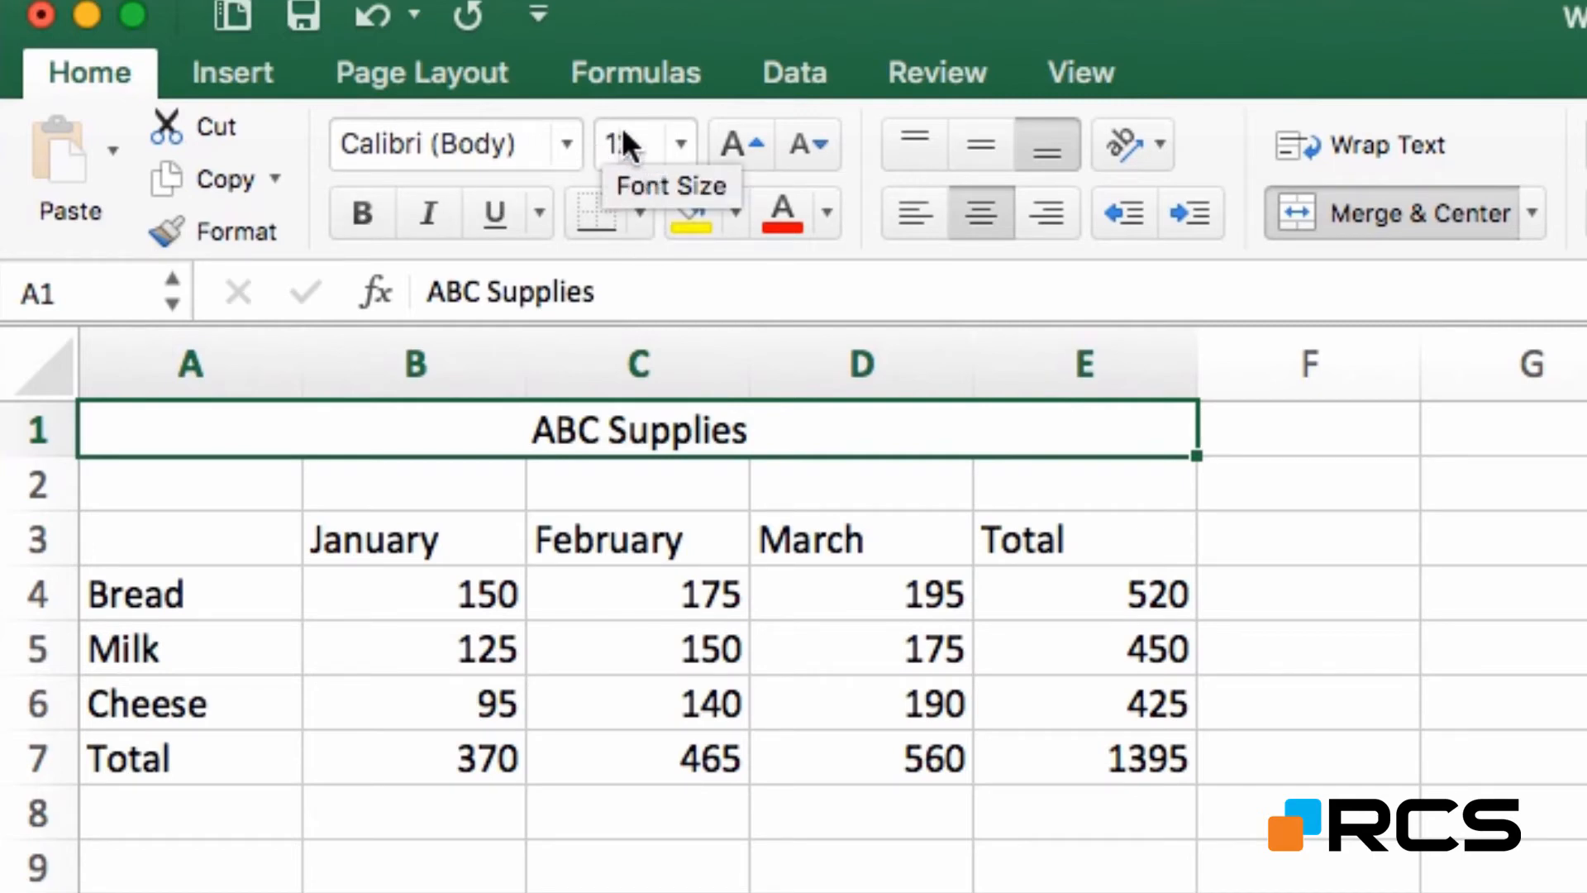
click(690, 146)
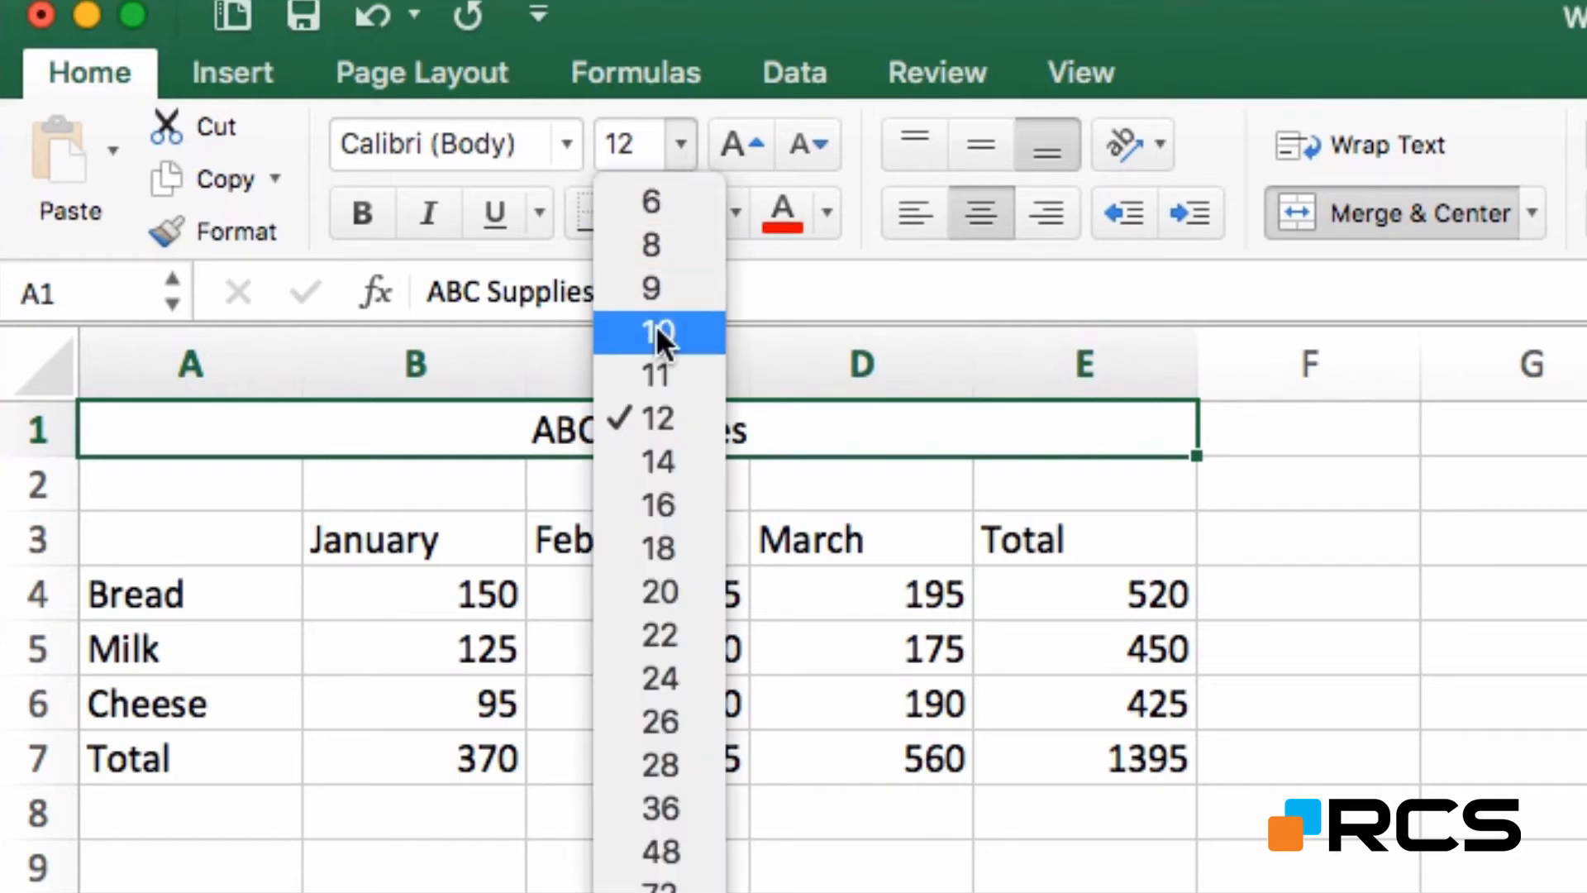
click(642, 592)
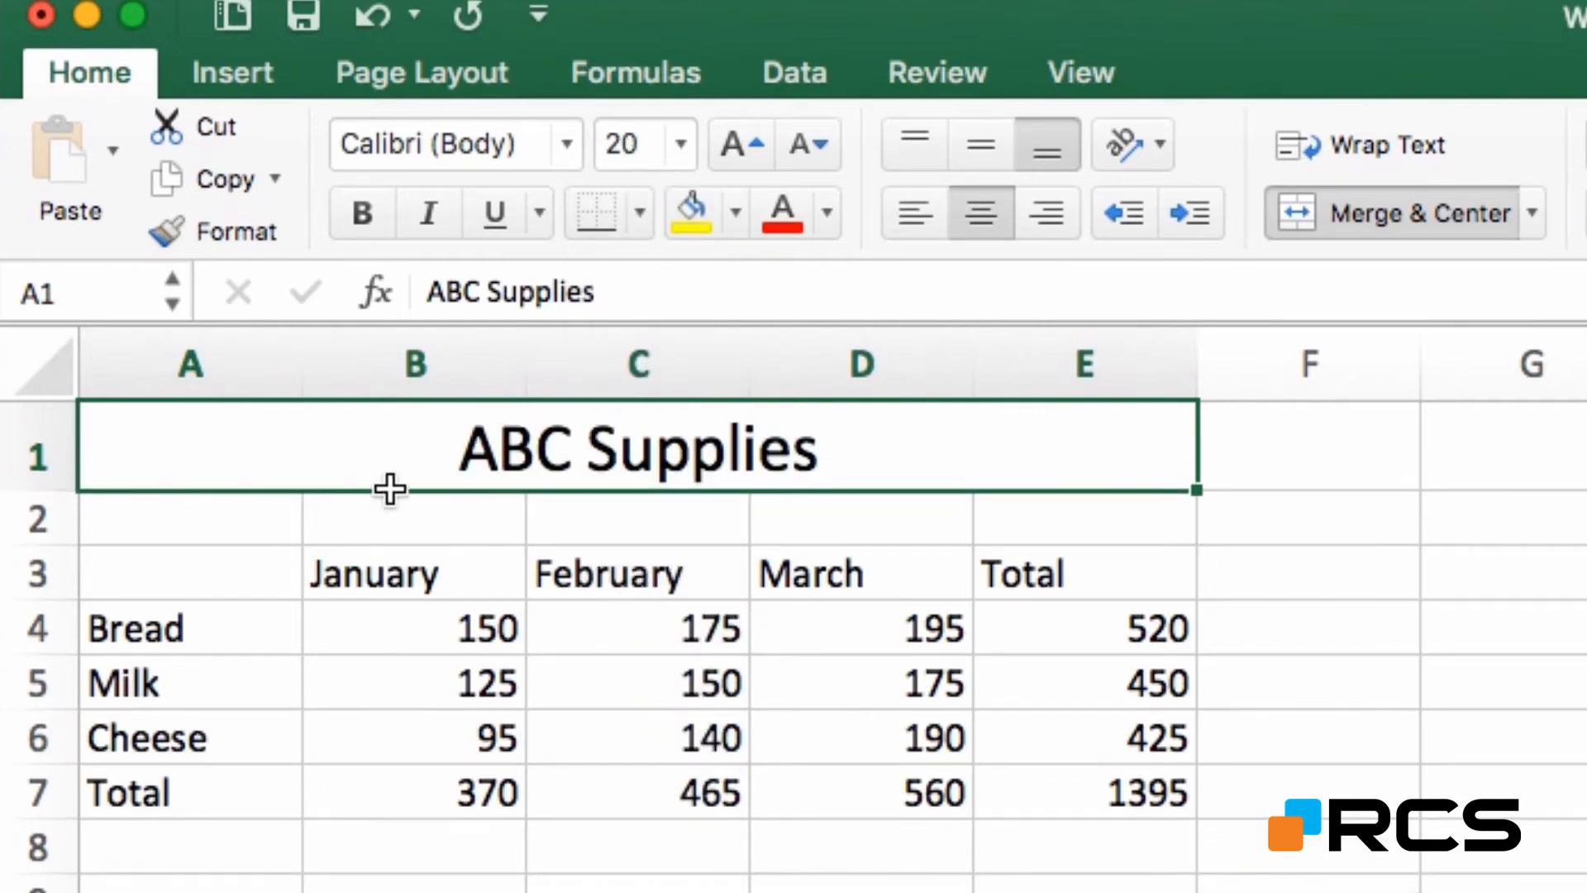
click(371, 212)
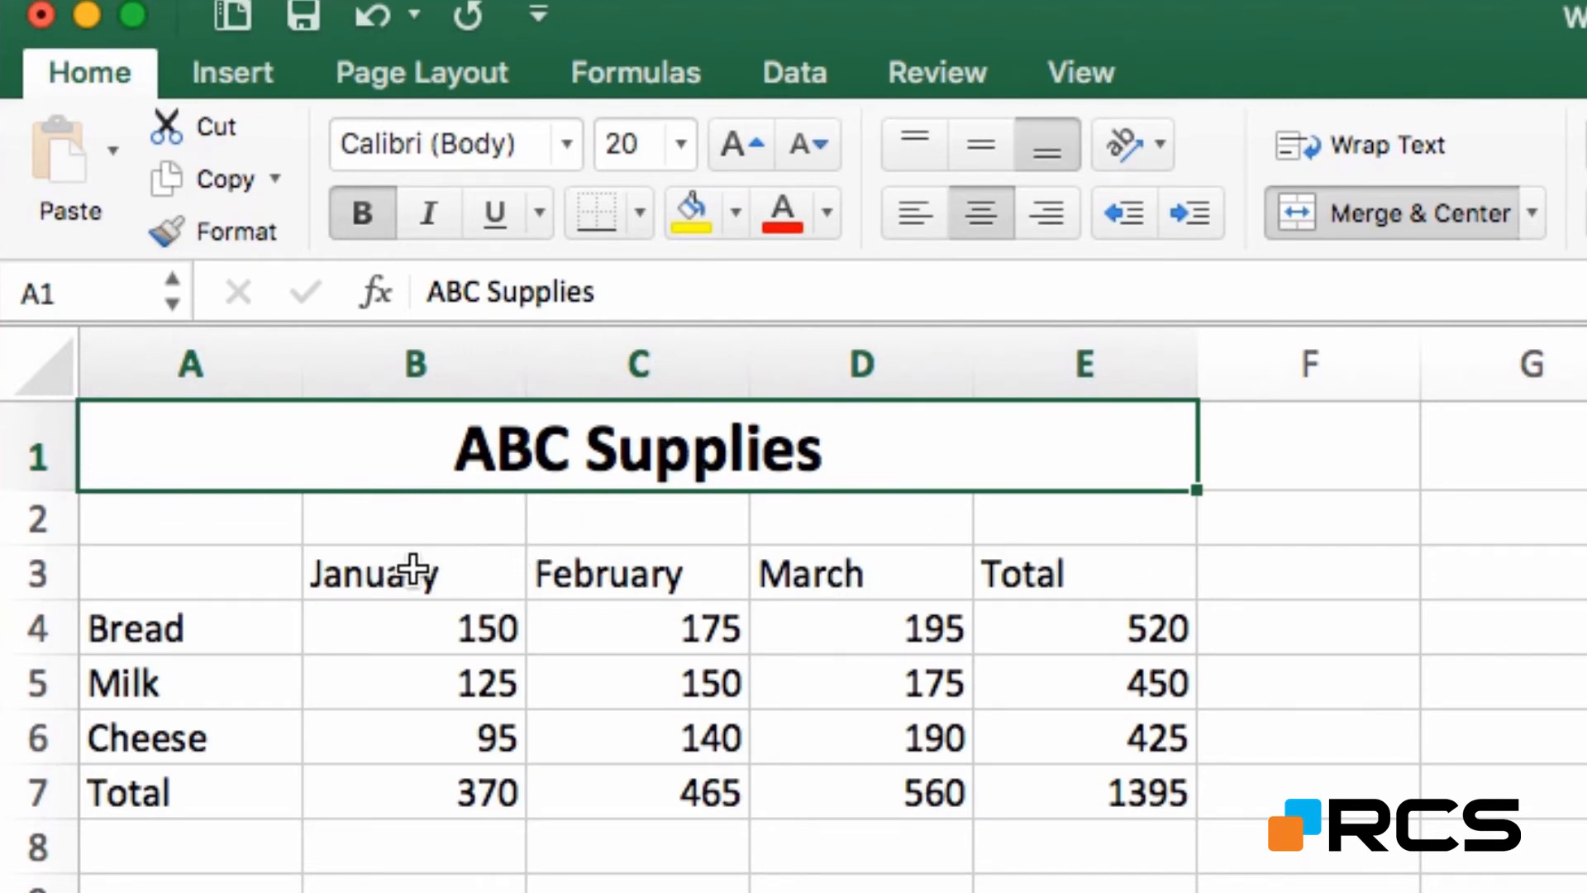
Step: Make the column headings in B3:E3 and the row labels in A4:A7 bold
drag(397, 572, 996, 572)
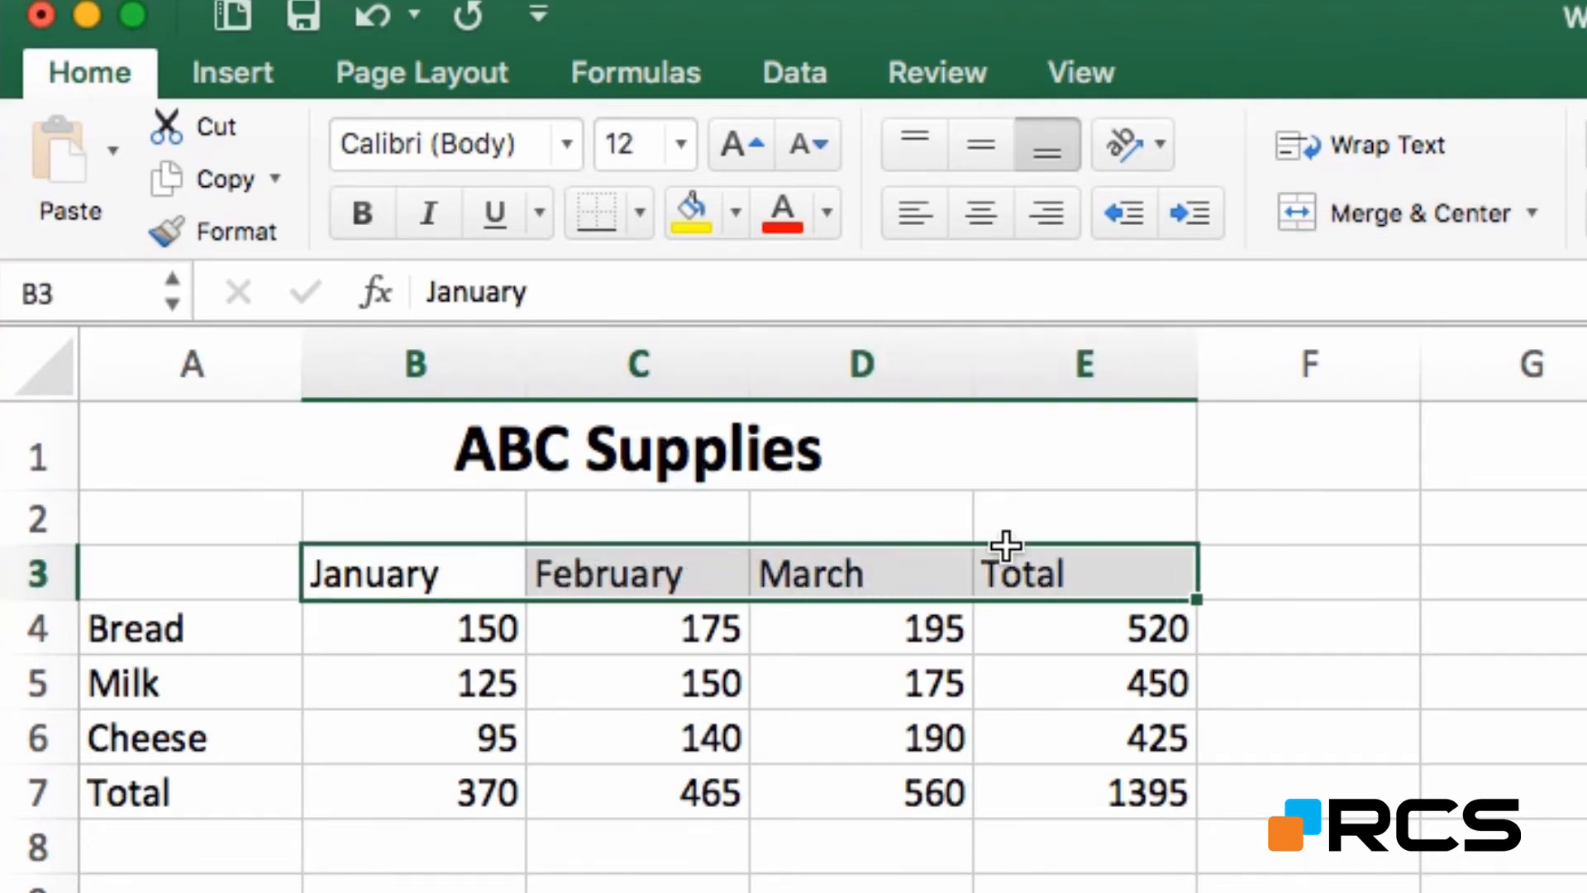
click(360, 211)
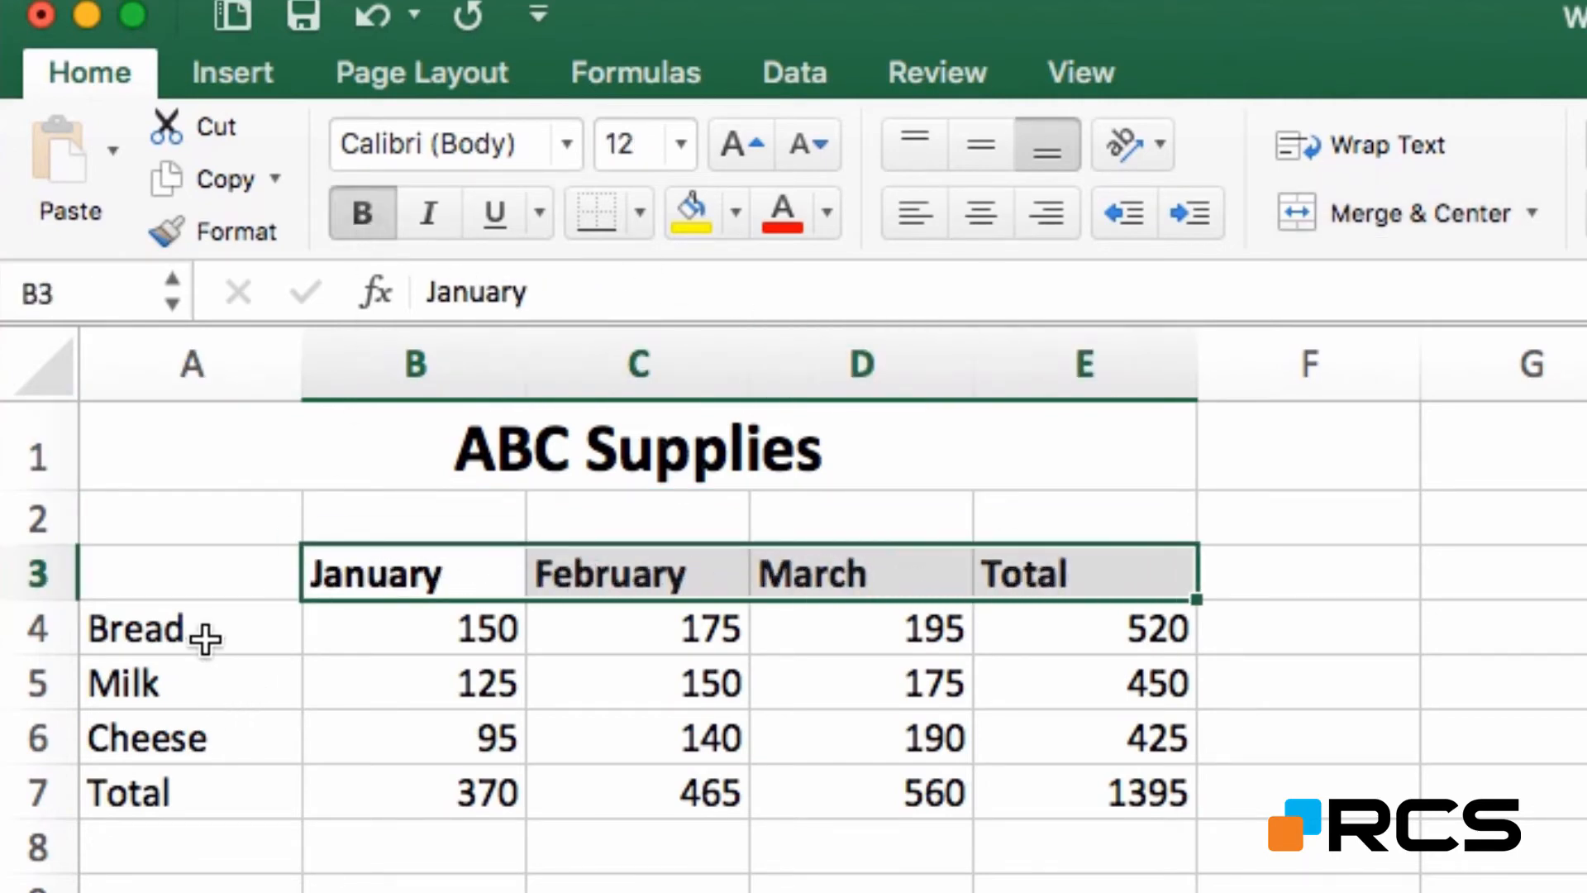
drag(206, 635, 220, 777)
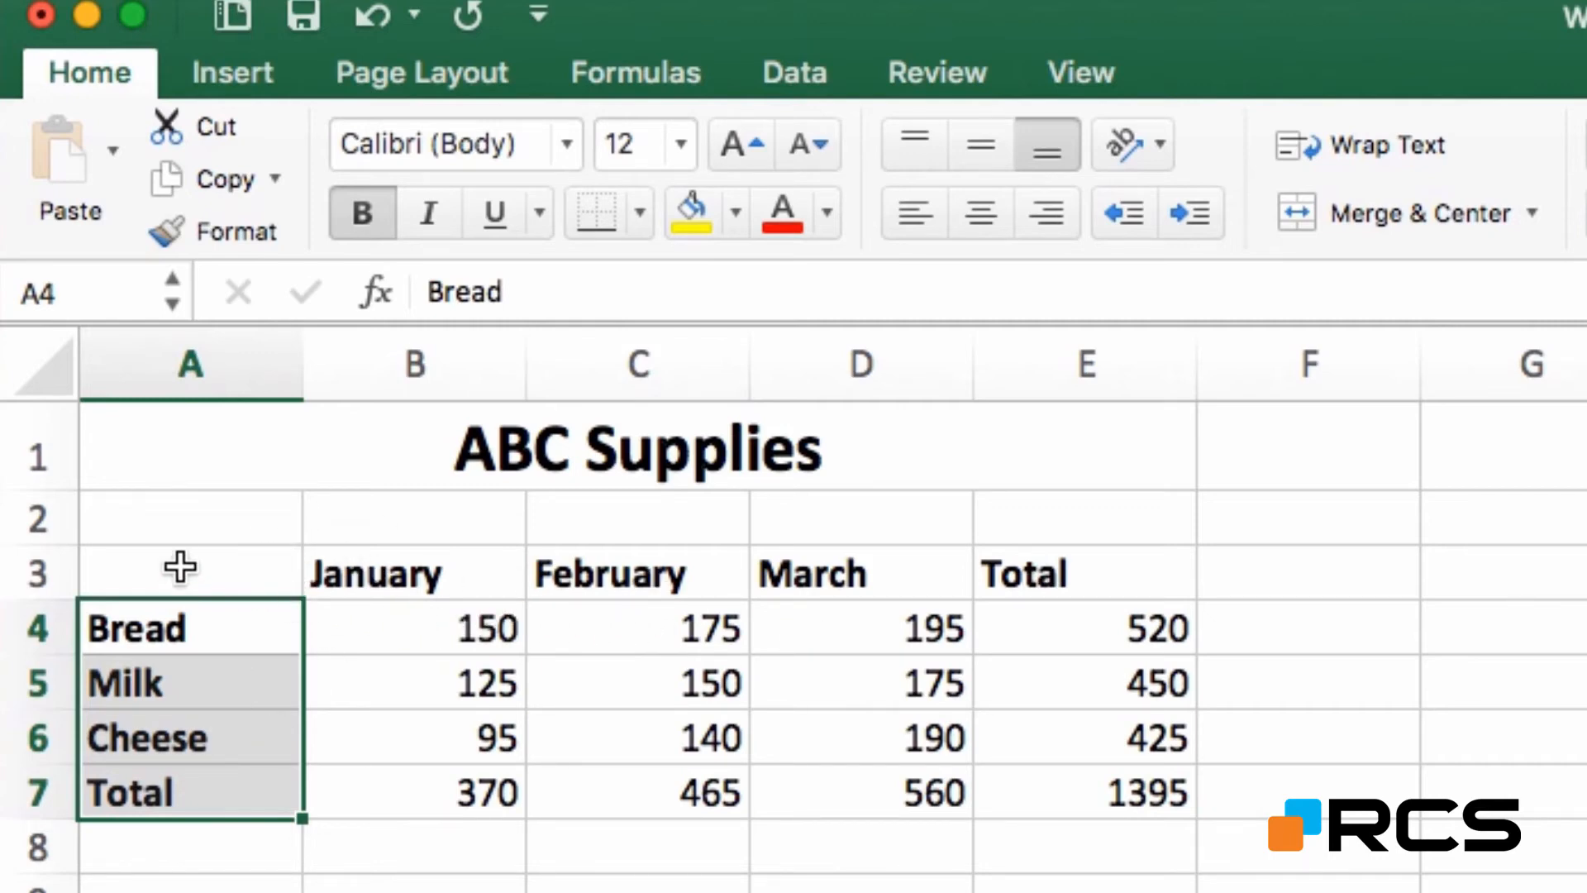
Step: Apply All Borders to the whole table in A3:E7
drag(180, 568, 1024, 801)
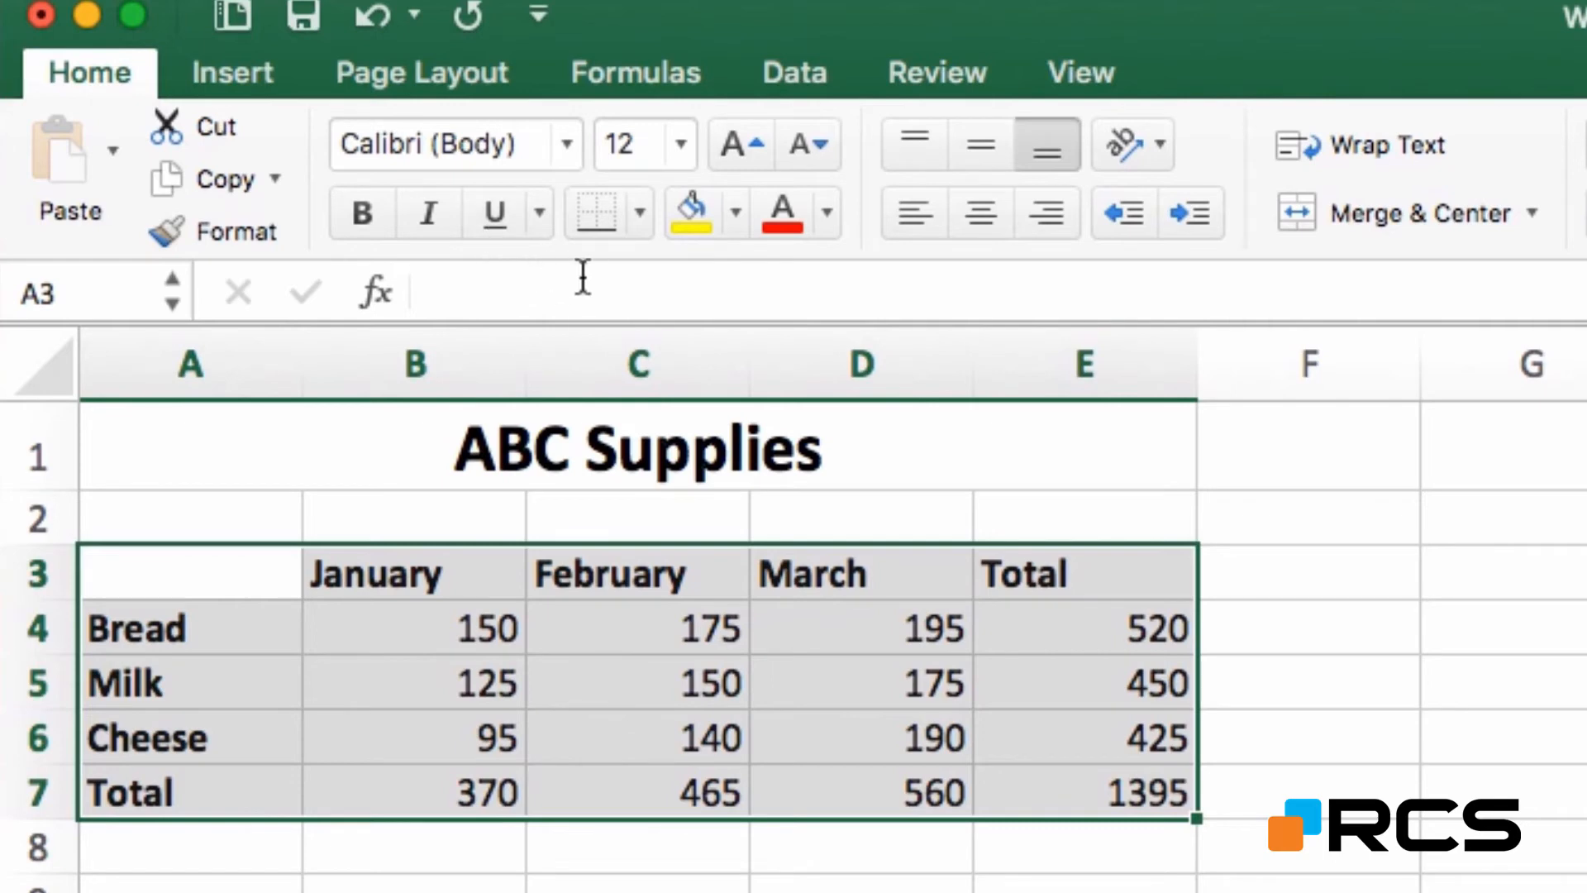
click(640, 214)
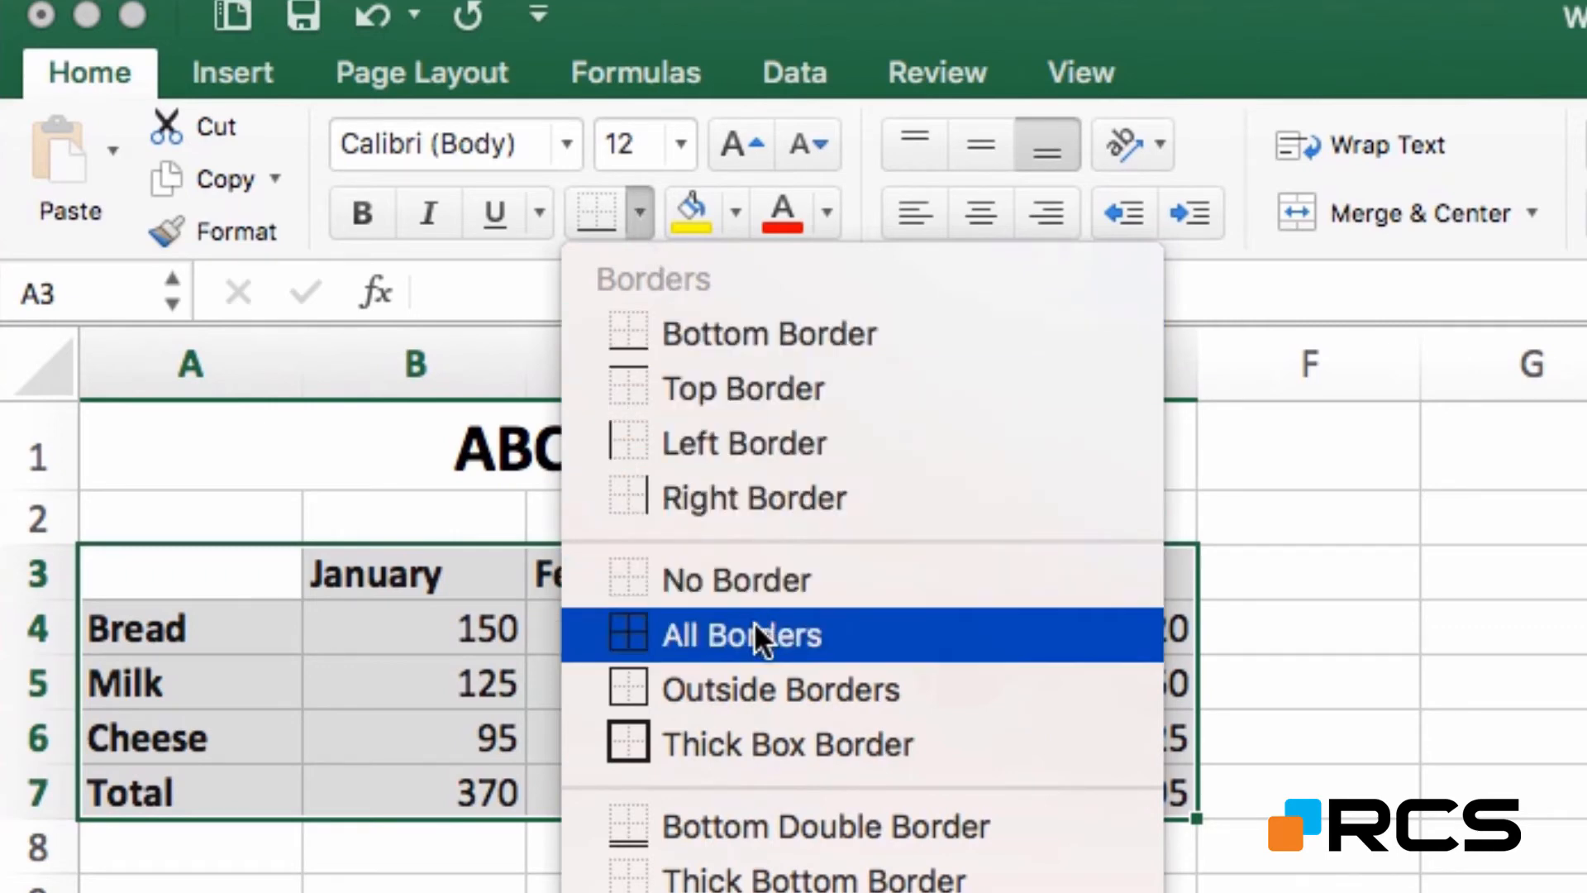
click(825, 635)
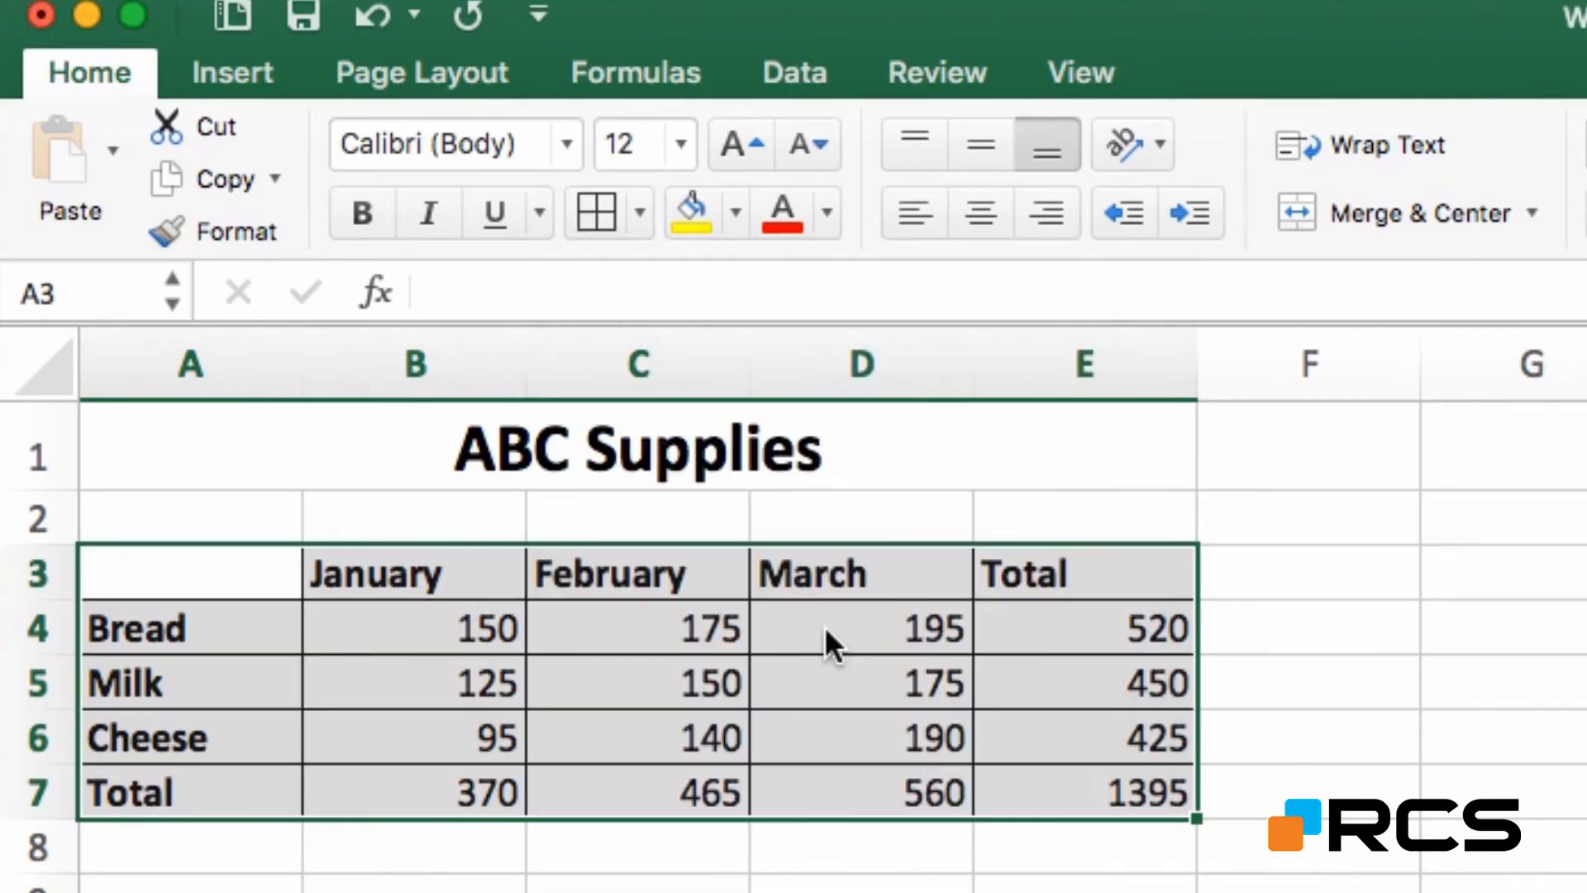
click(1325, 862)
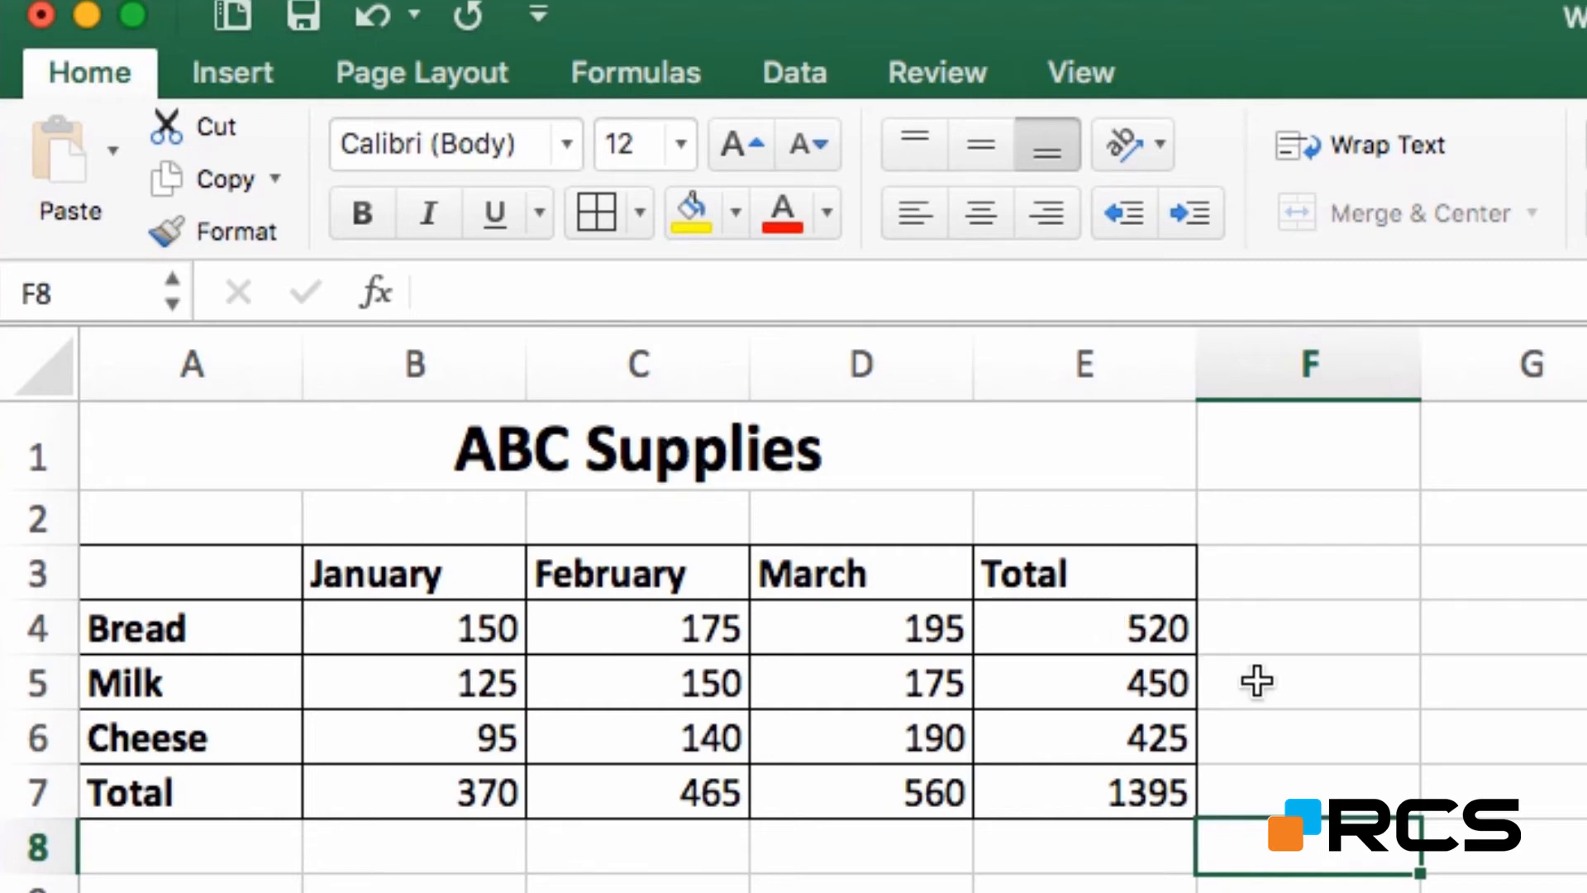
Step: Fill the merged ABC Supplies title cell with the lightest gold theme colour
click(601, 460)
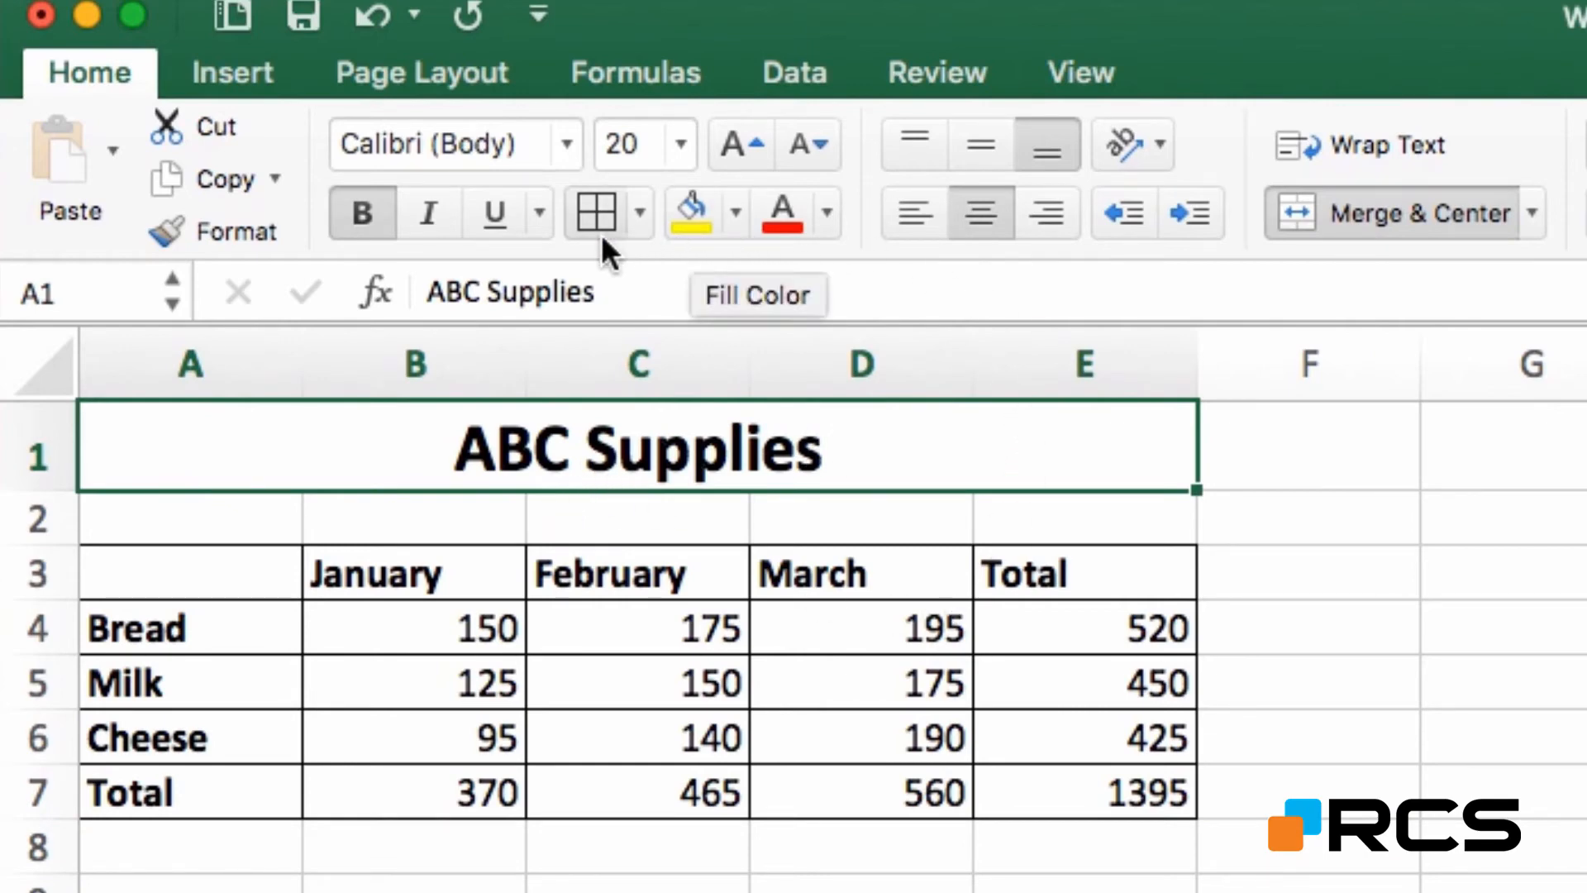
click(735, 214)
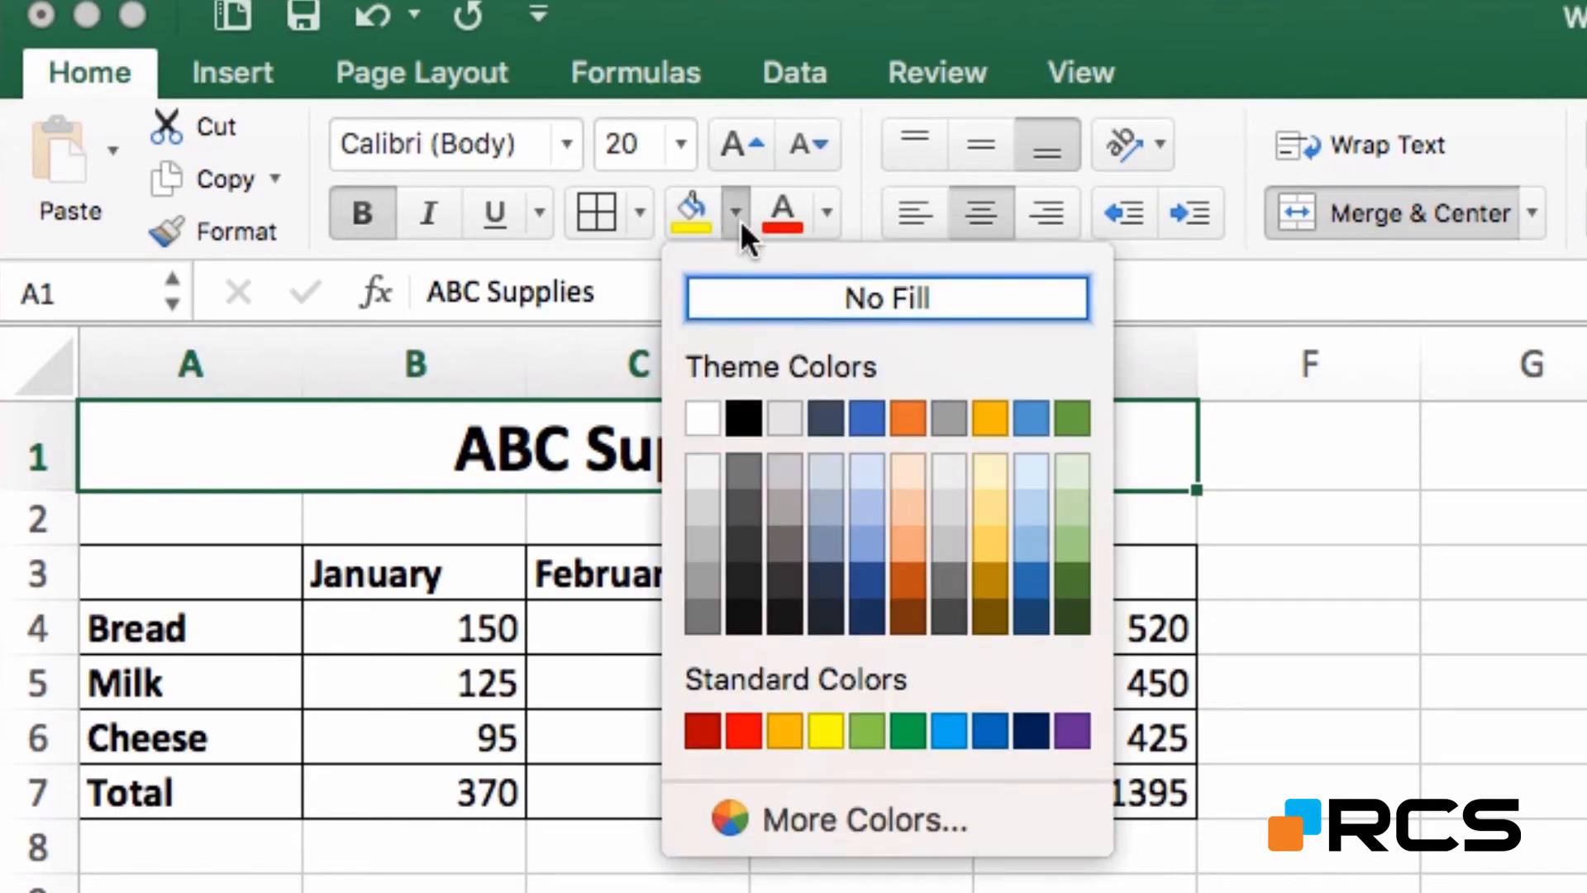
click(988, 469)
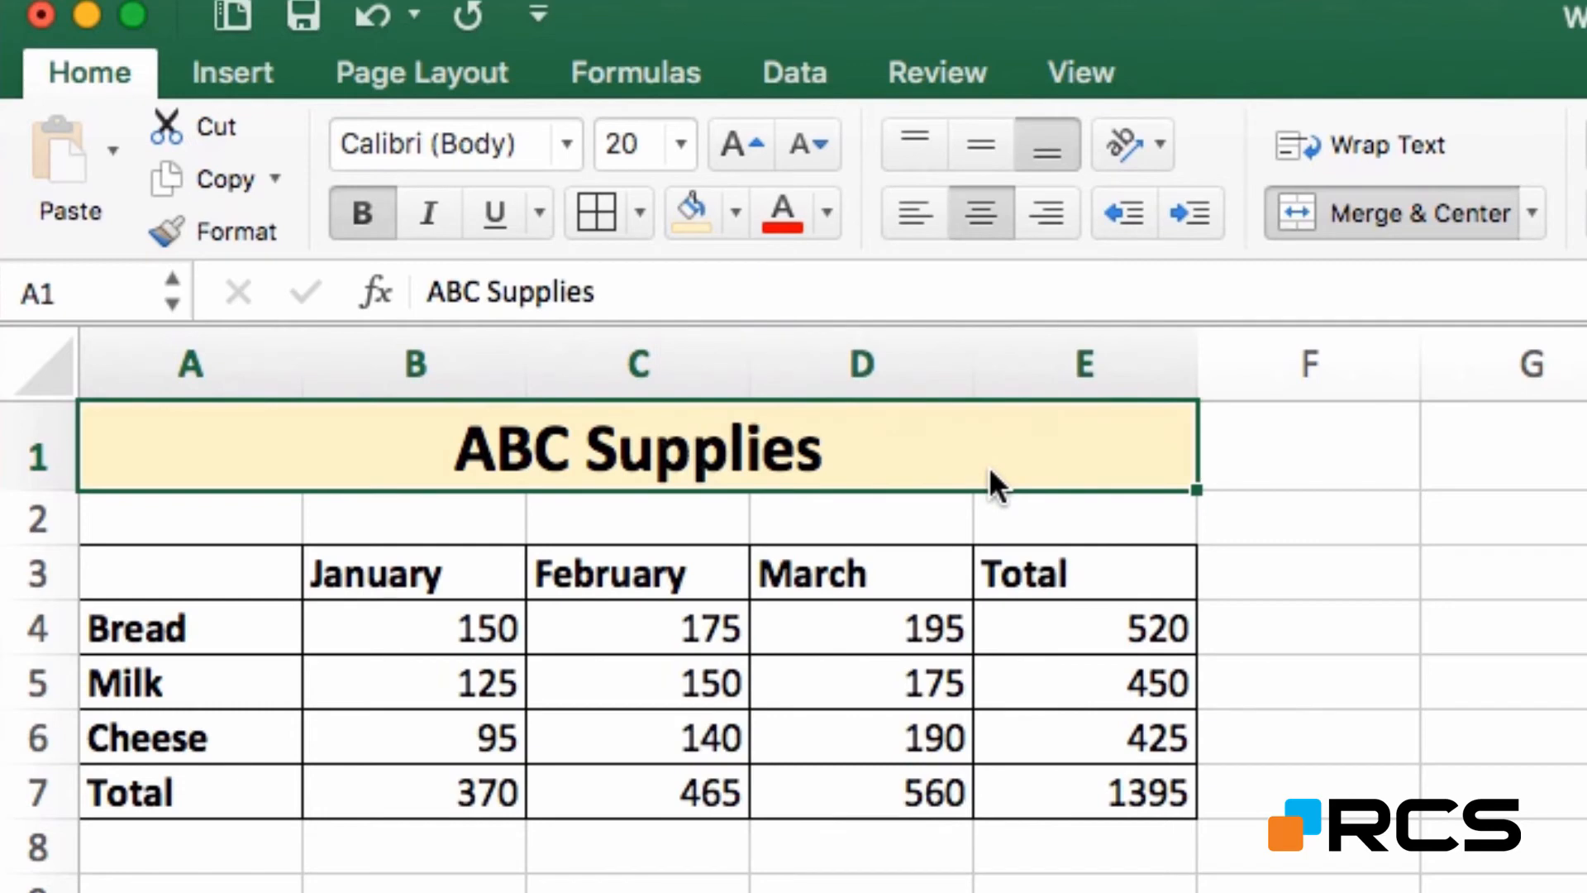
Step: Fill the heading row A3:E3 with the lightest green theme colour
click(264, 572)
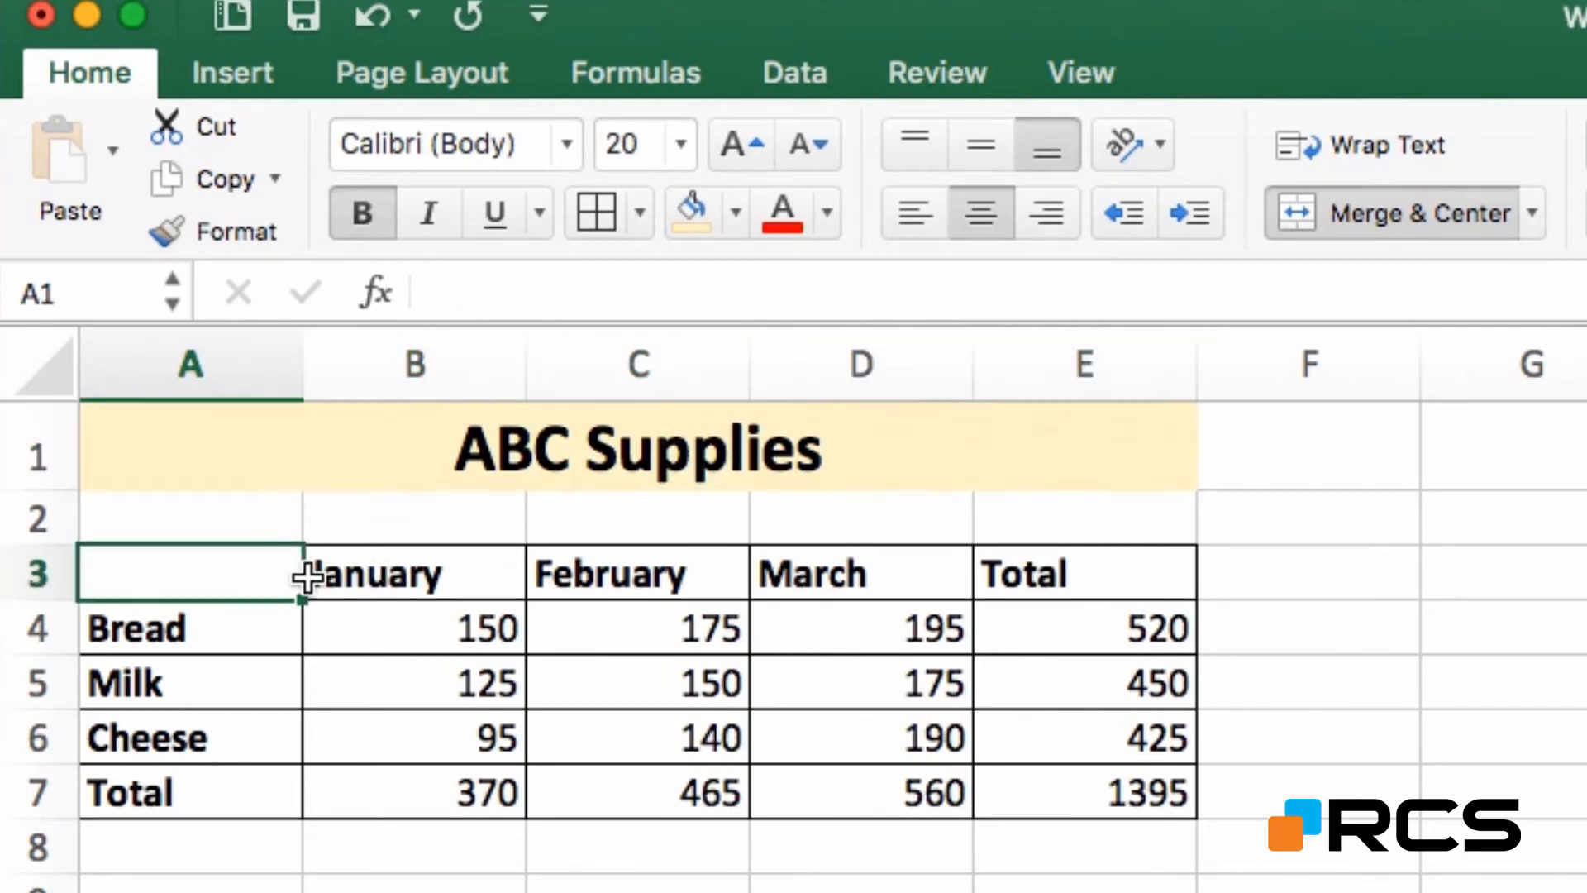
drag(307, 576, 1004, 574)
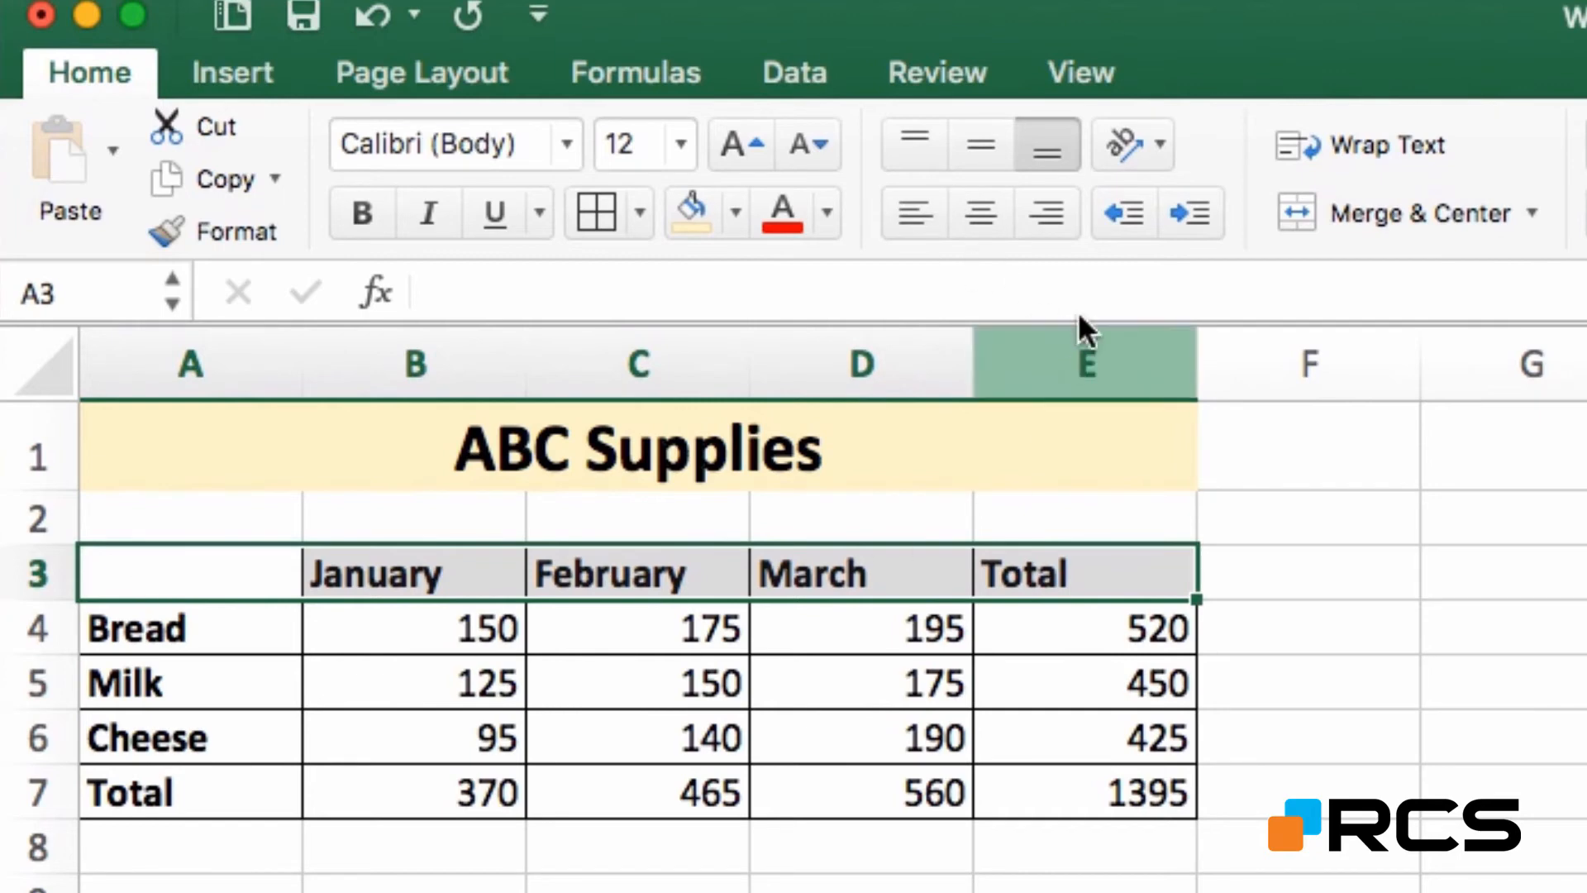
click(738, 224)
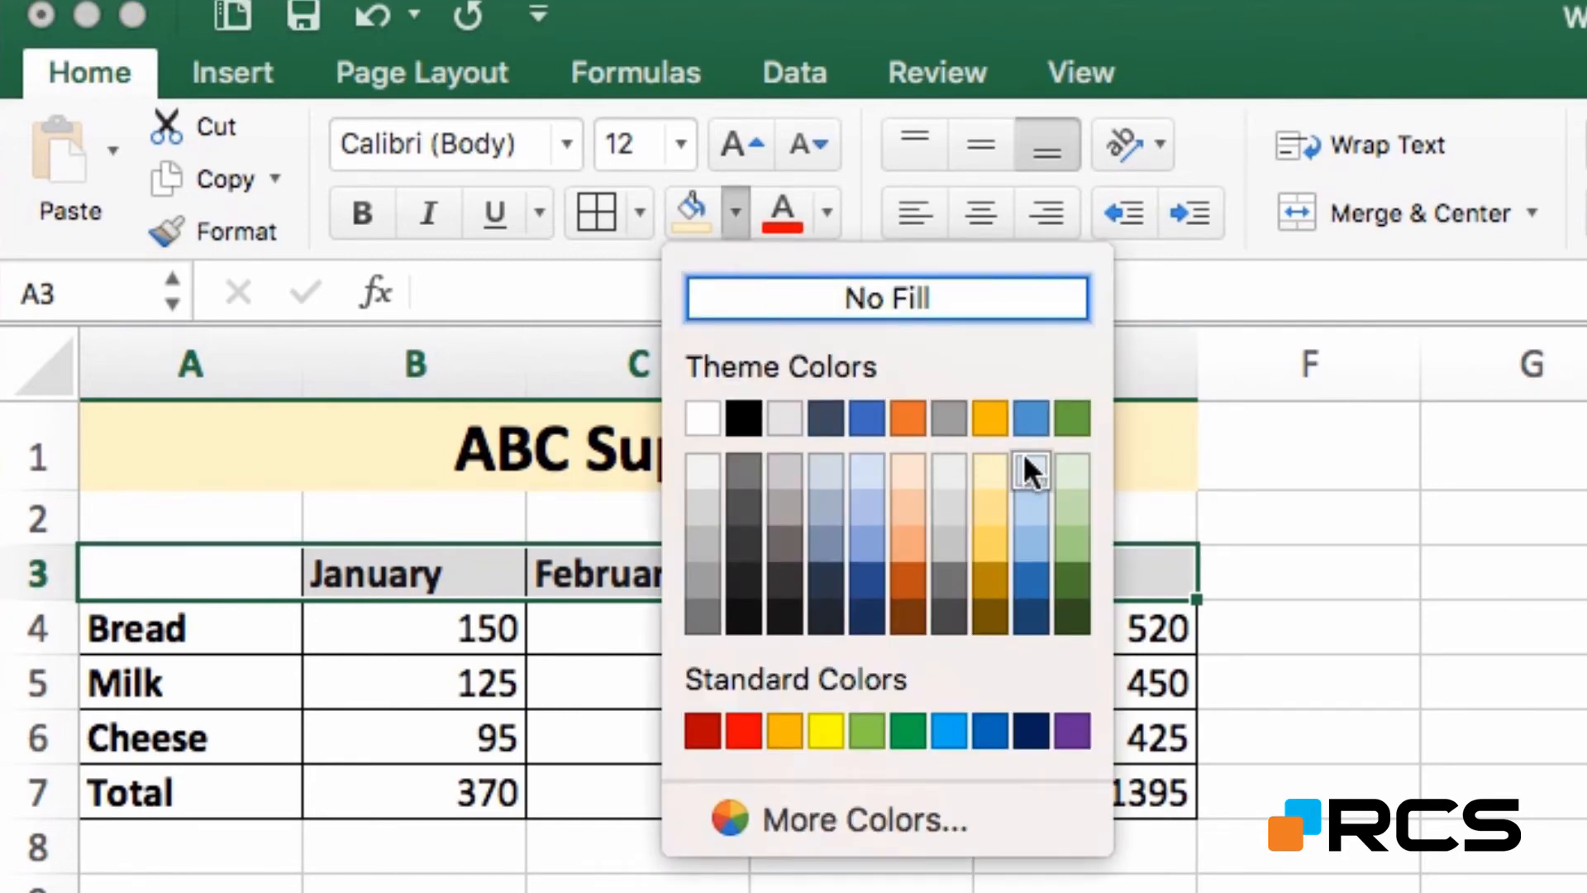
click(1073, 469)
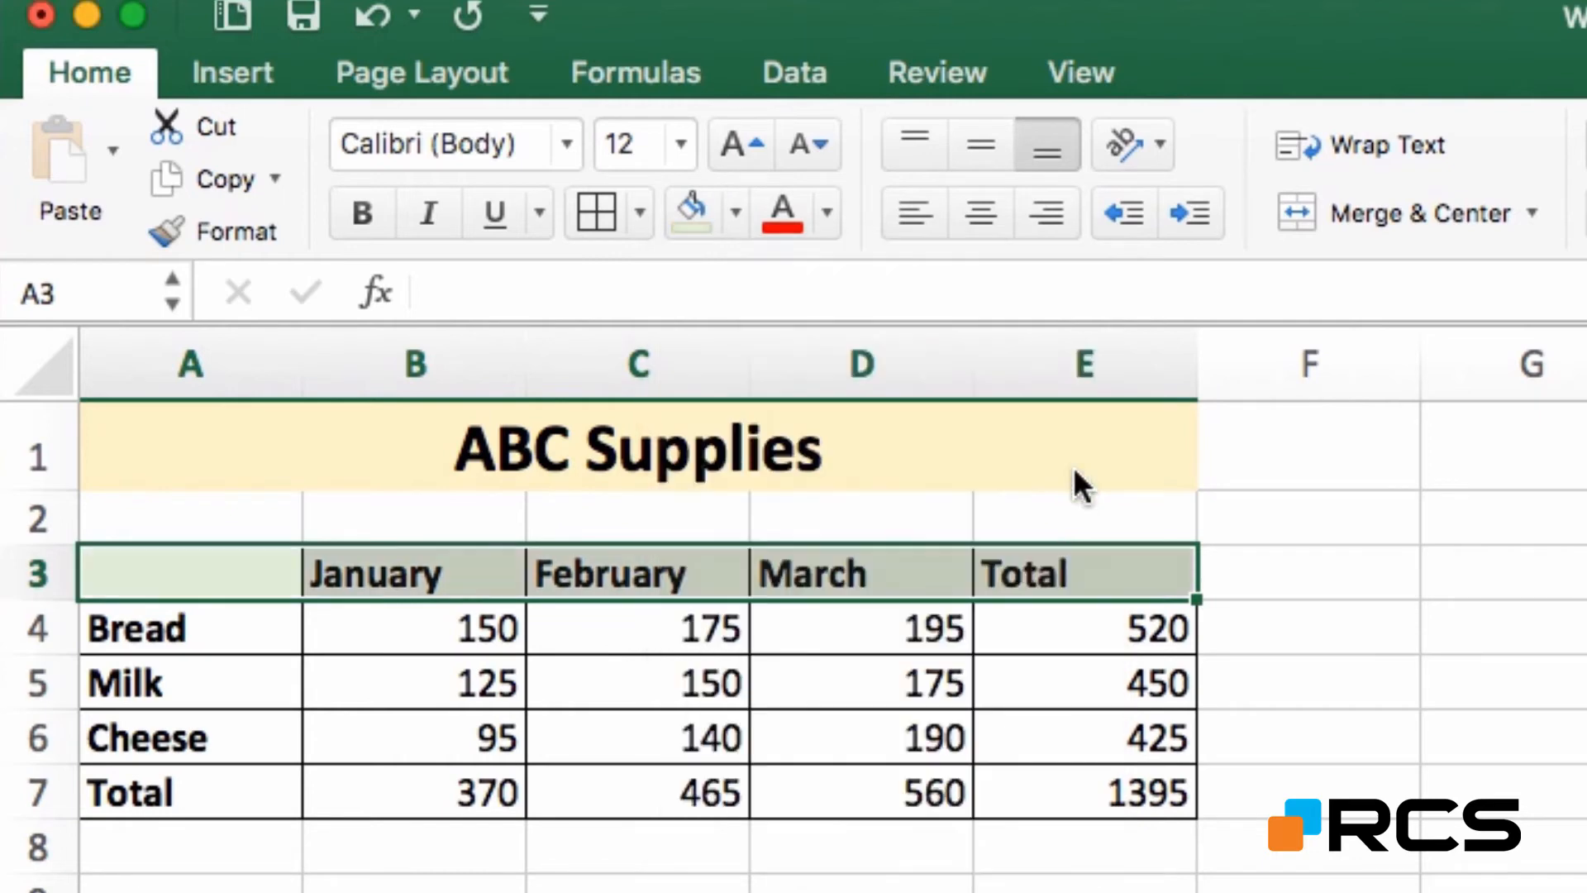
Step: Fill the row labels Bread to Total in A4:A7 with the same light green as the heading row
click(220, 628)
drag(220, 661, 247, 786)
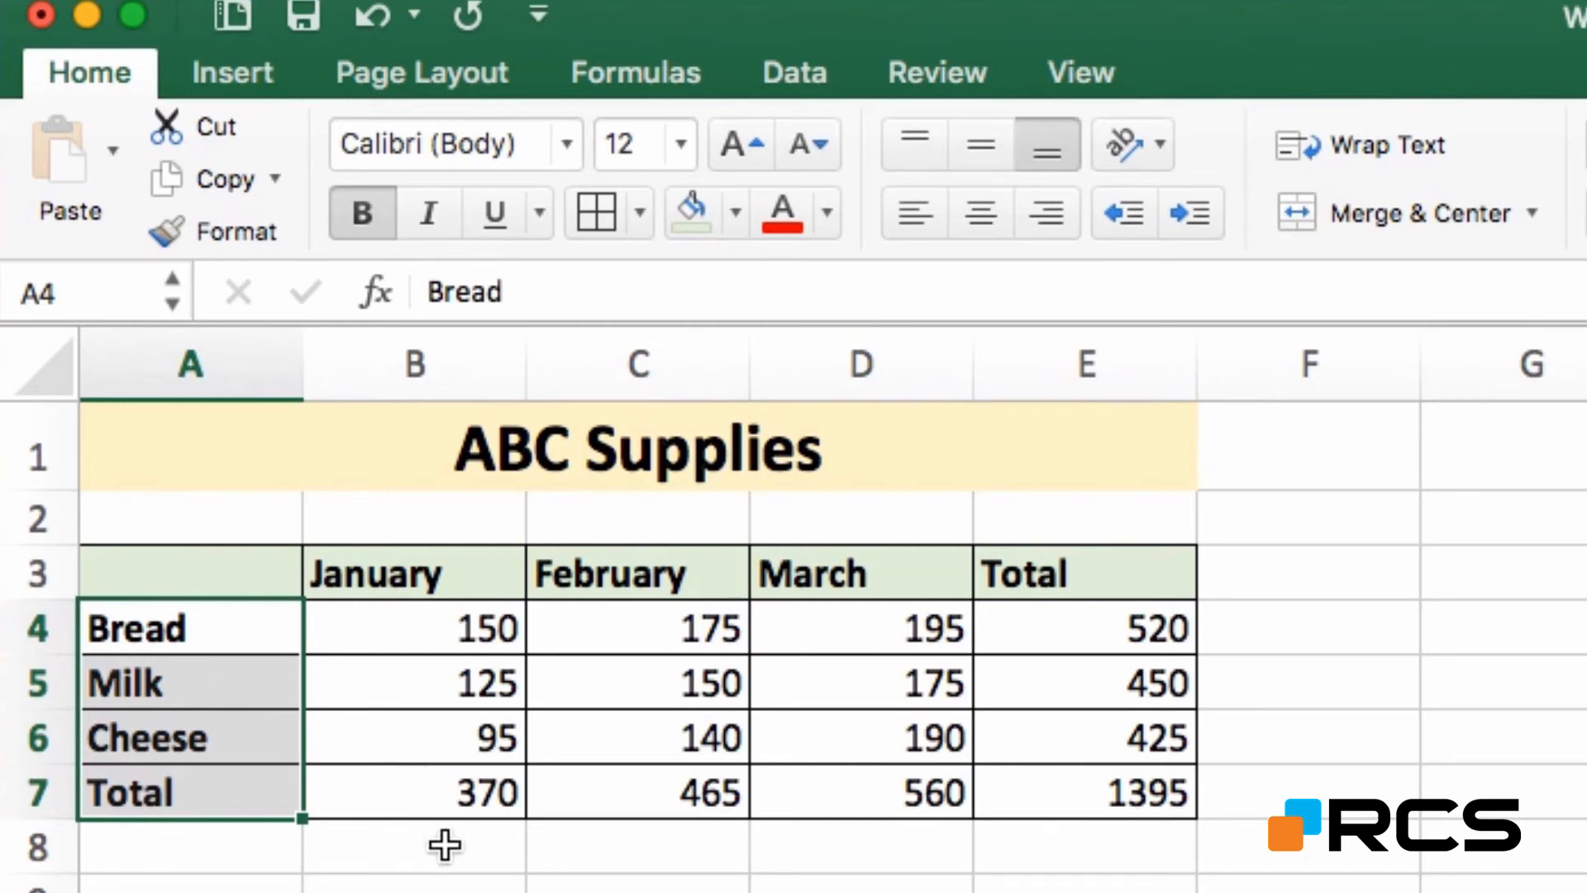
click(699, 210)
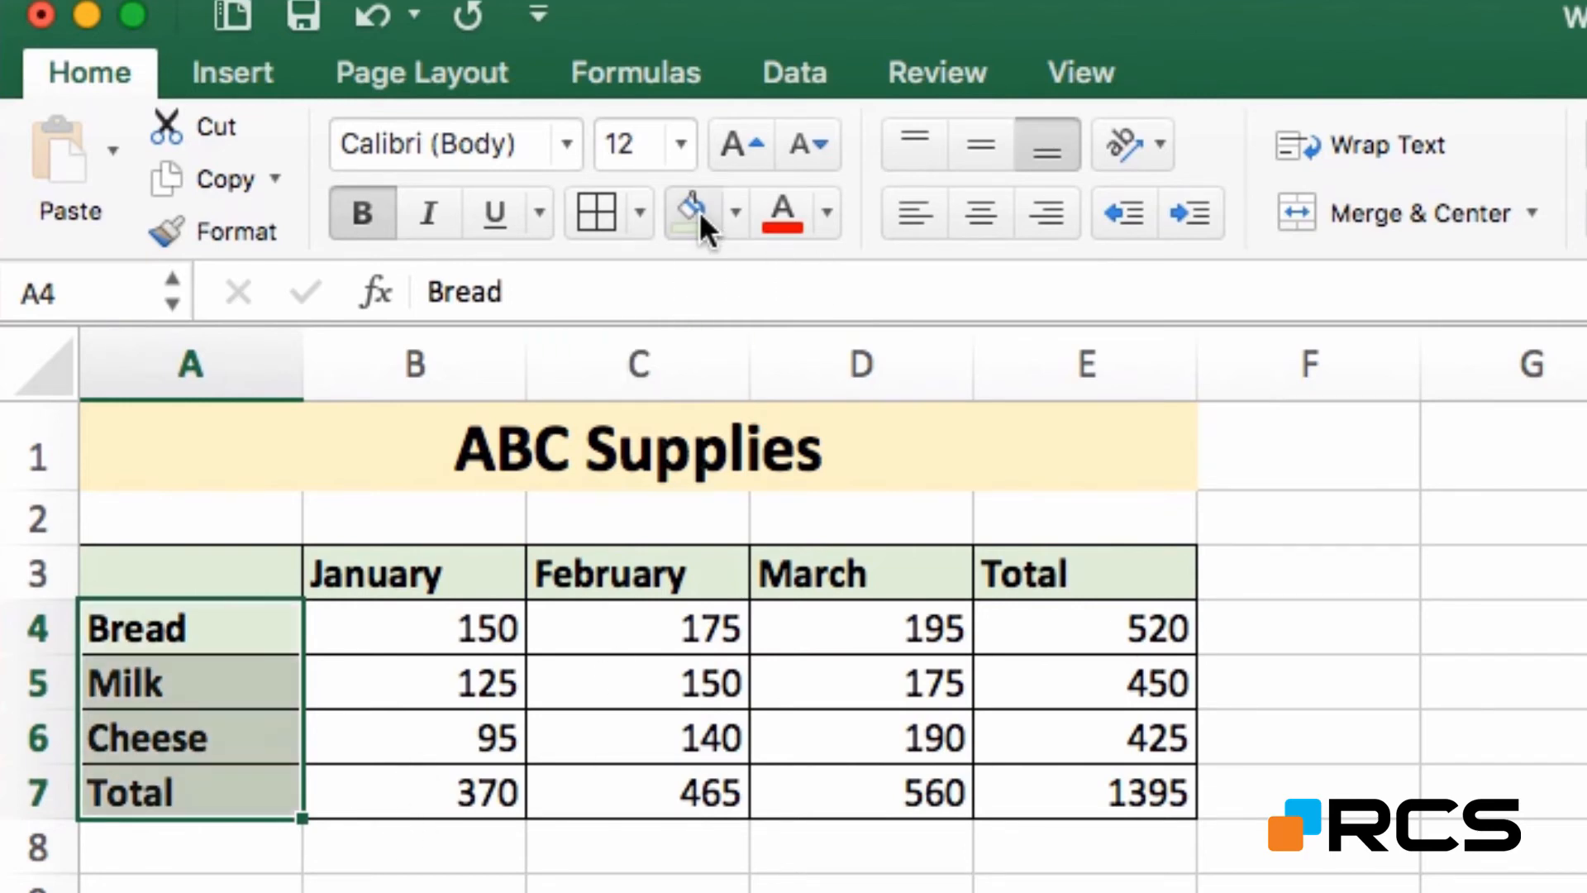
drag(190, 572, 166, 786)
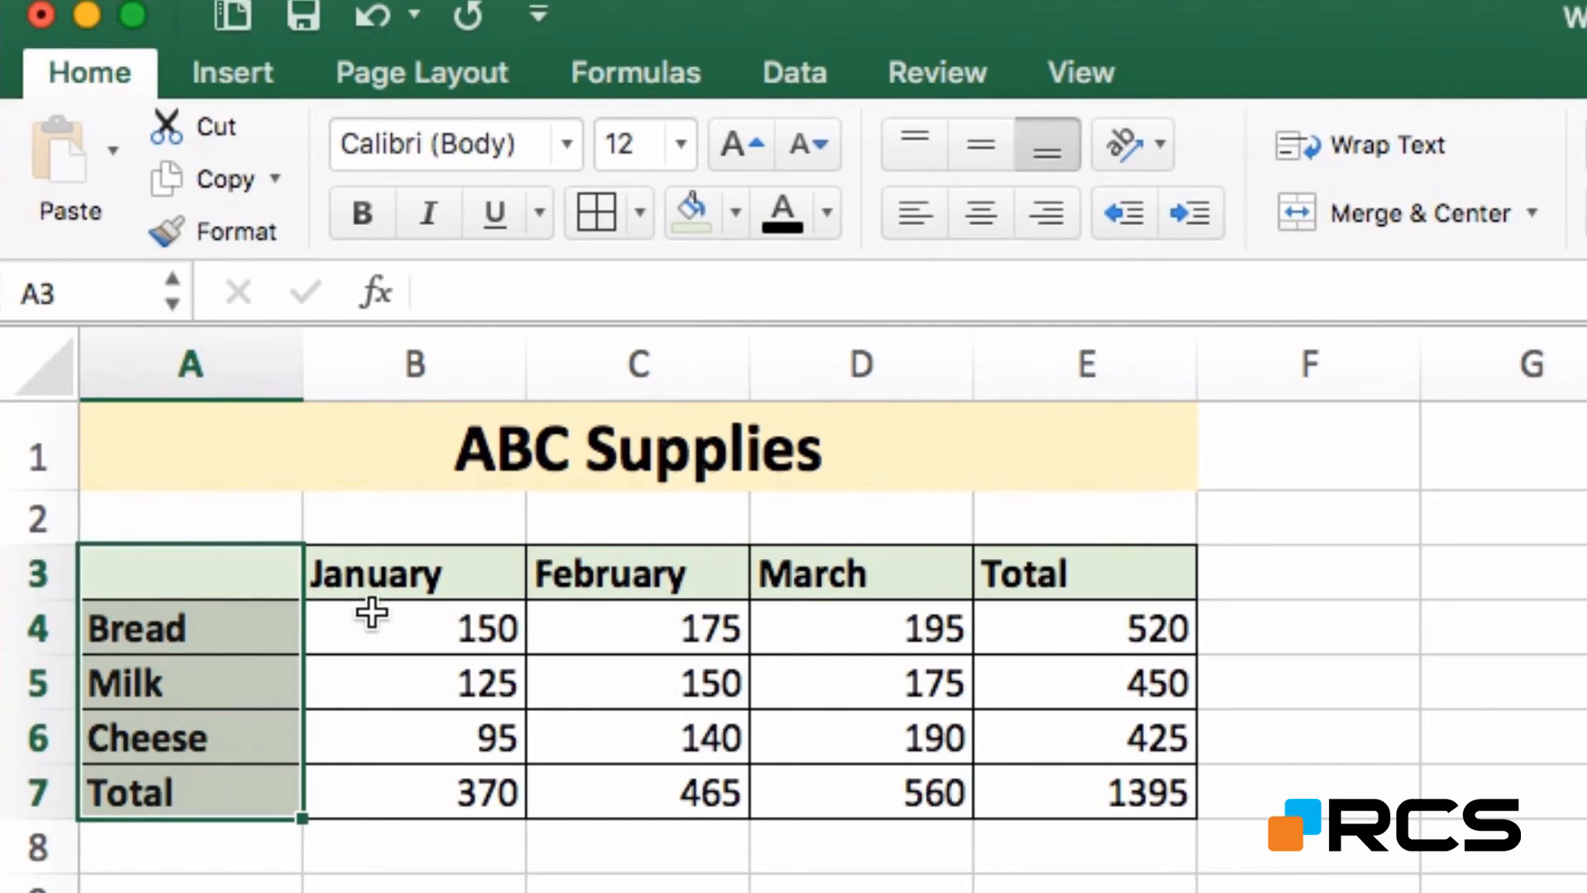
Step: Fill the grand total cell E7 with the lightest blue theme colour
click(1106, 791)
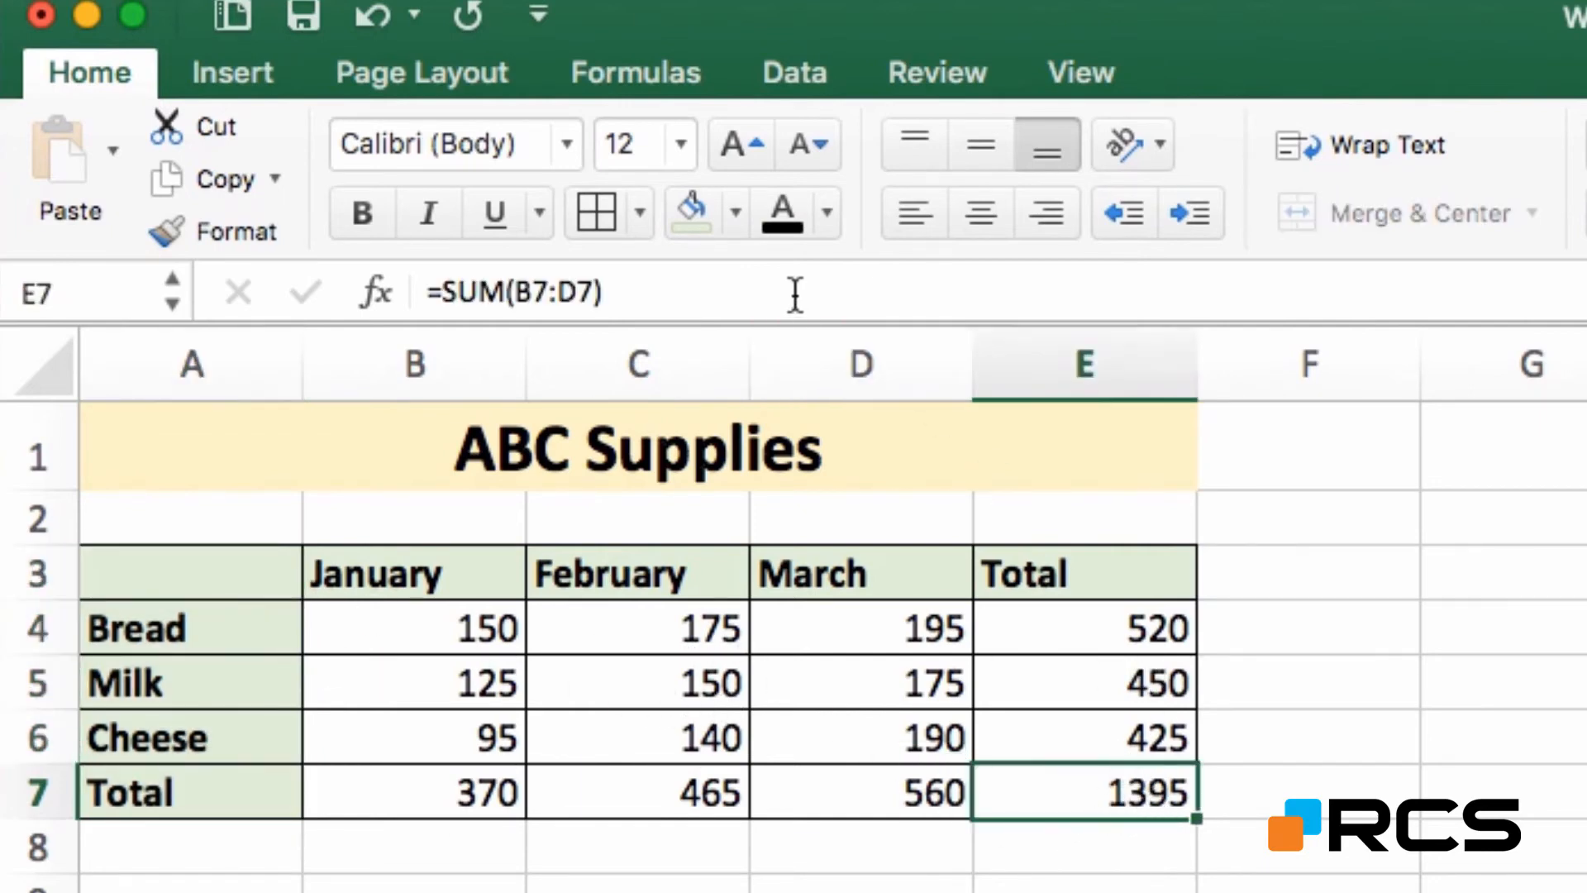
click(736, 214)
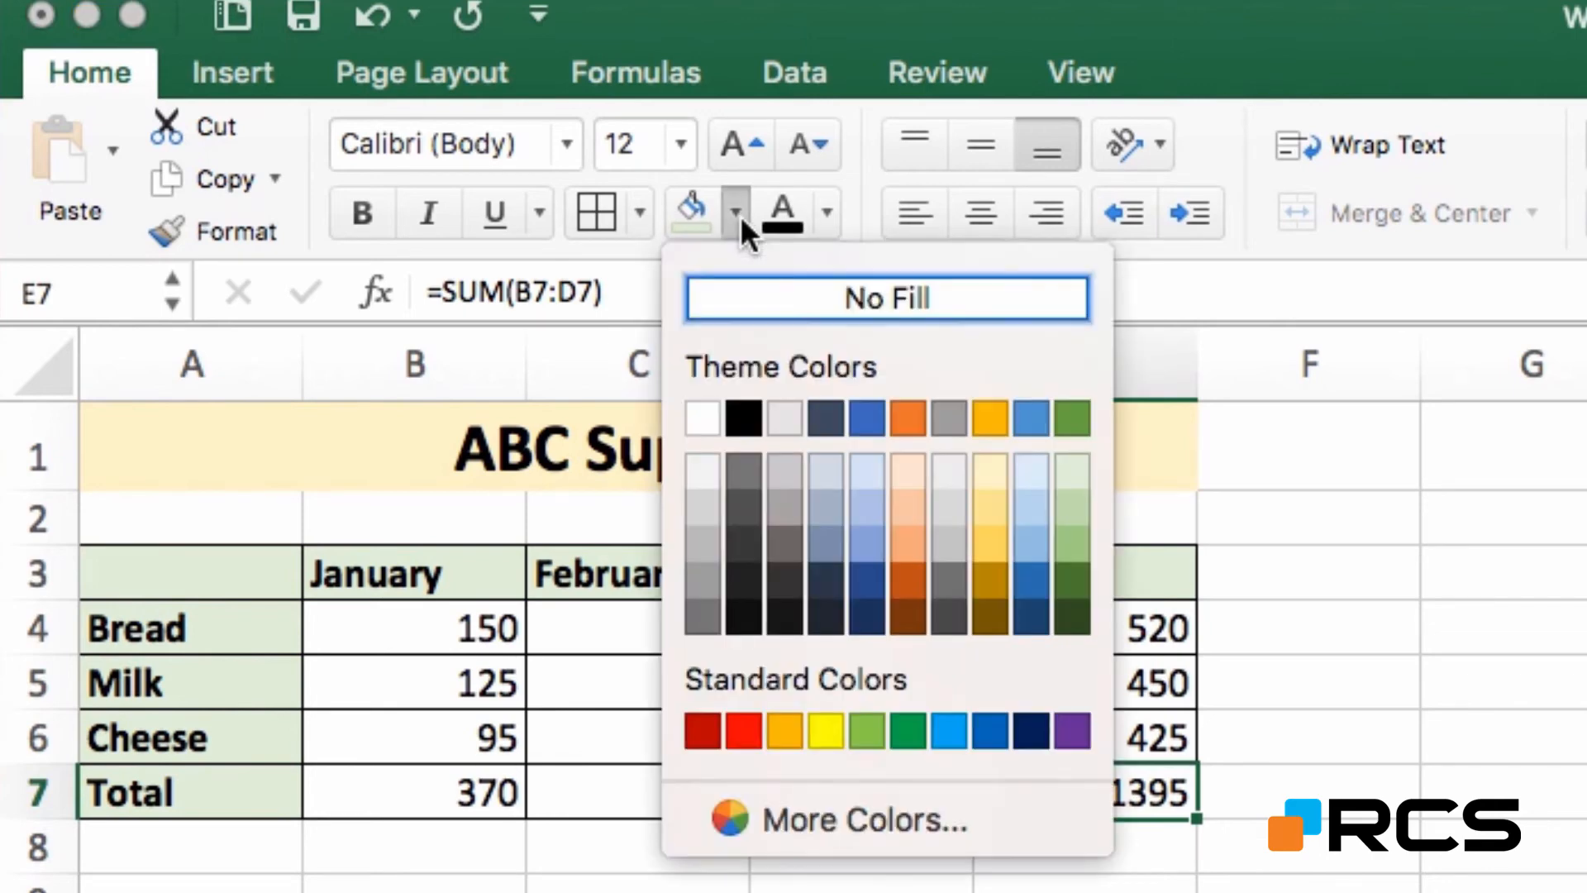
click(863, 474)
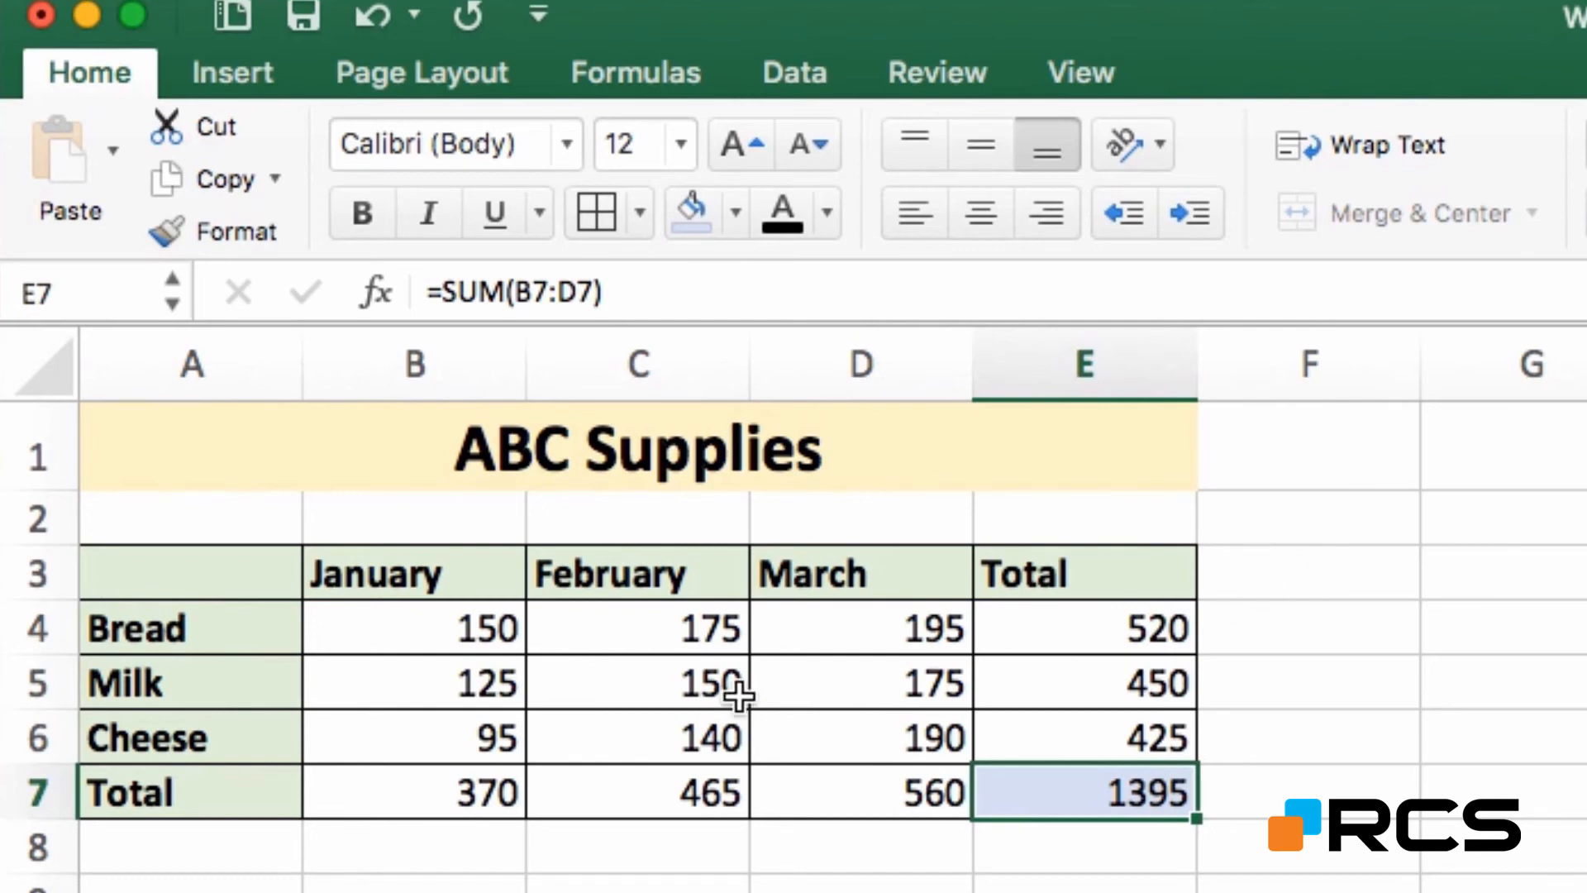
Step: Format all figures in B4:E7 with the £ English (United Kingdom) accounting format
click(458, 630)
drag(459, 630, 1042, 768)
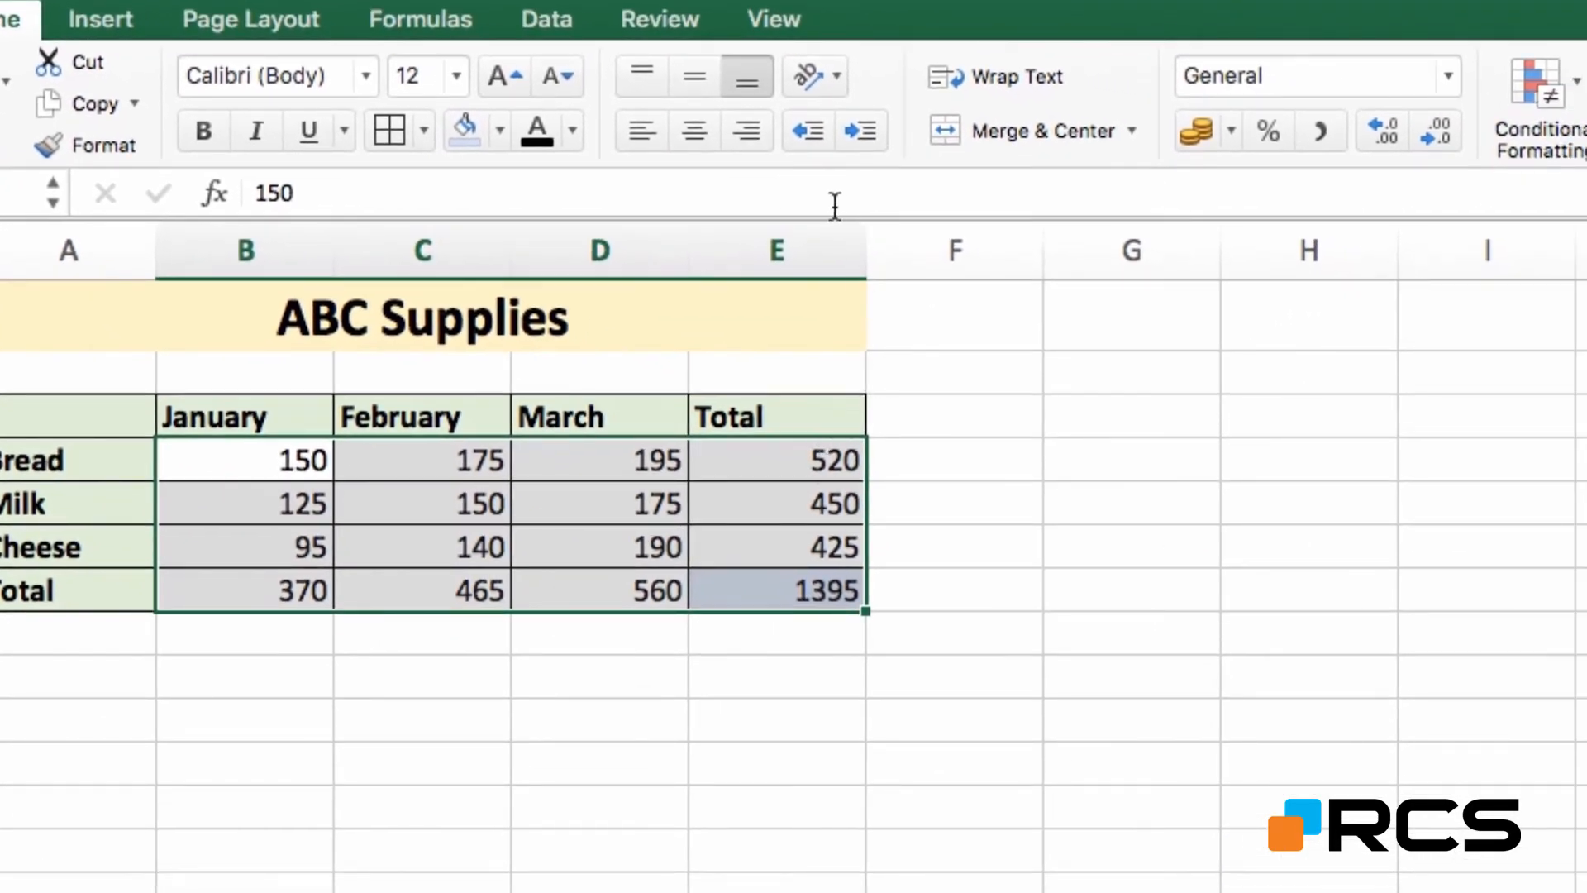
click(1233, 128)
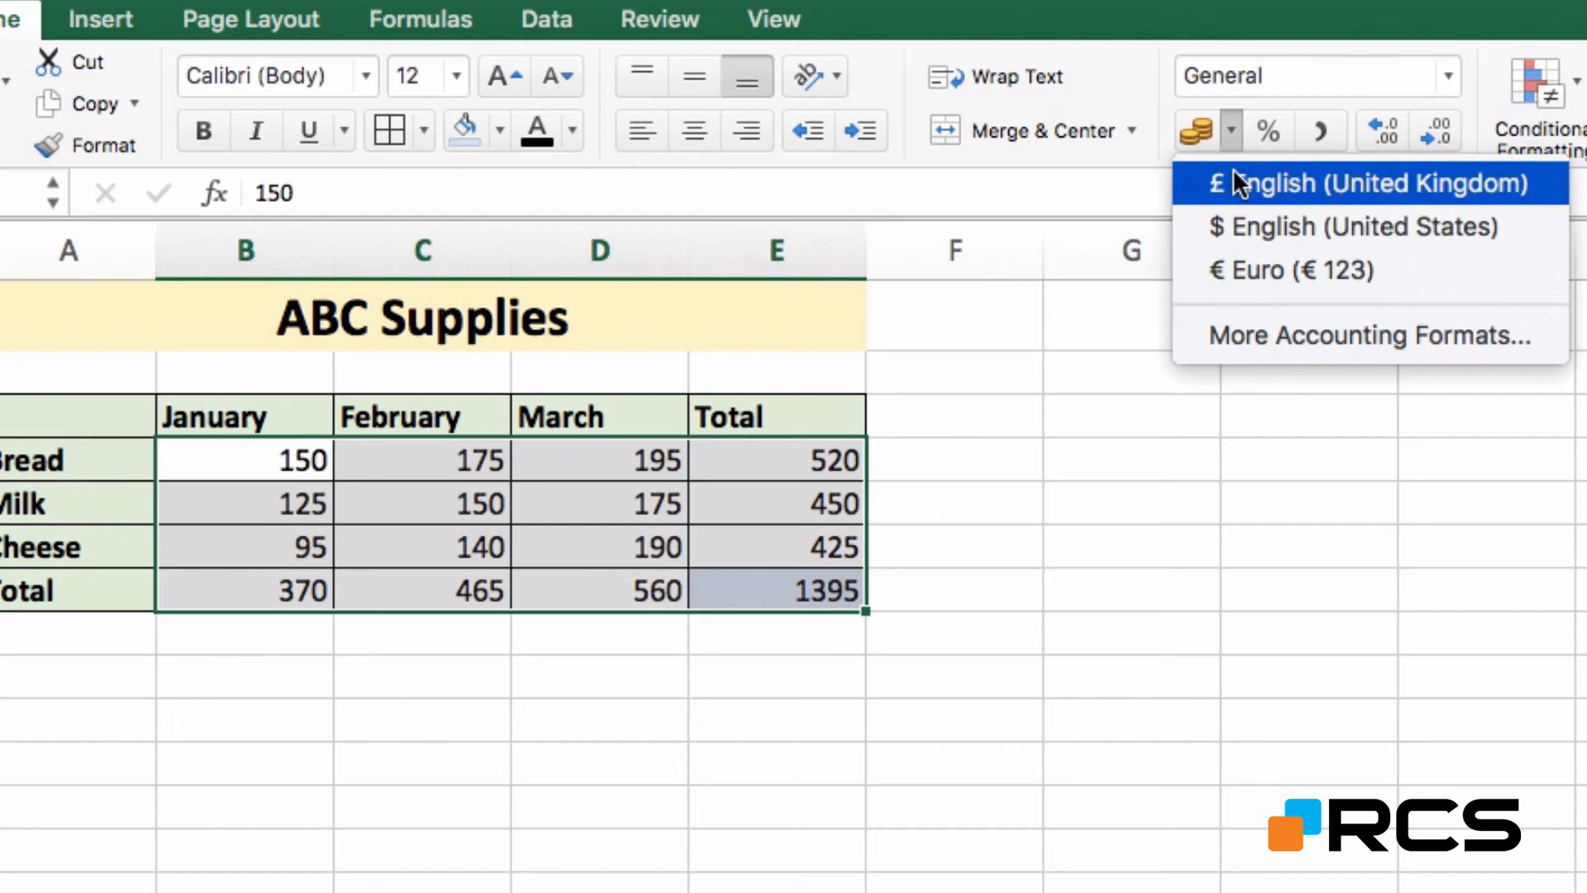
click(1278, 183)
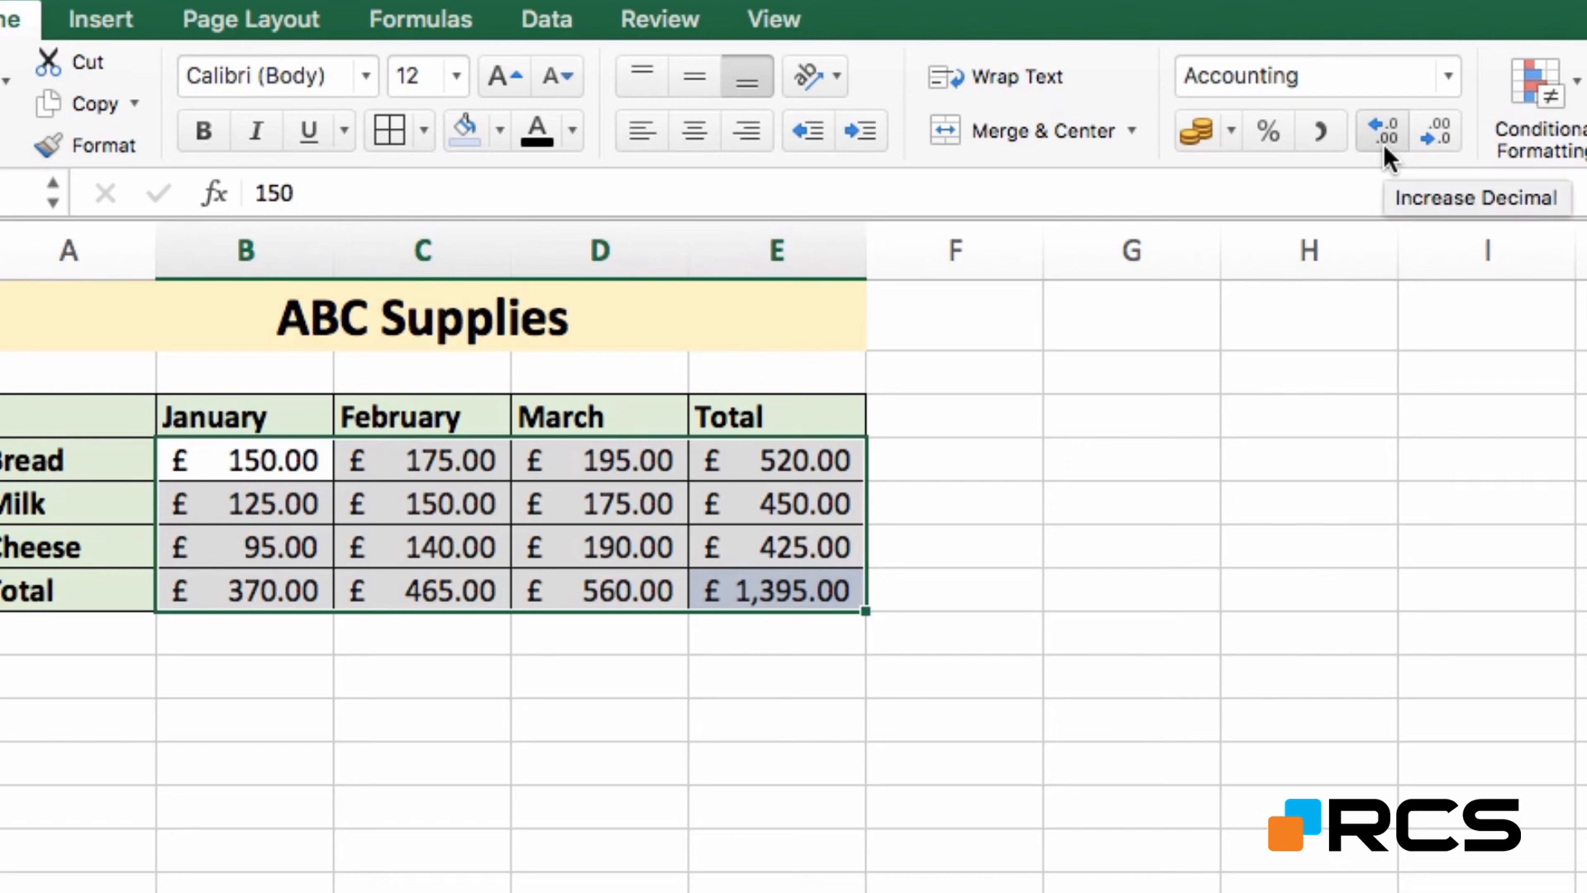
Step: Remove both decimal places from the currency figures in B4:E7 so they display as whole pounds
click(1434, 134)
click(1433, 134)
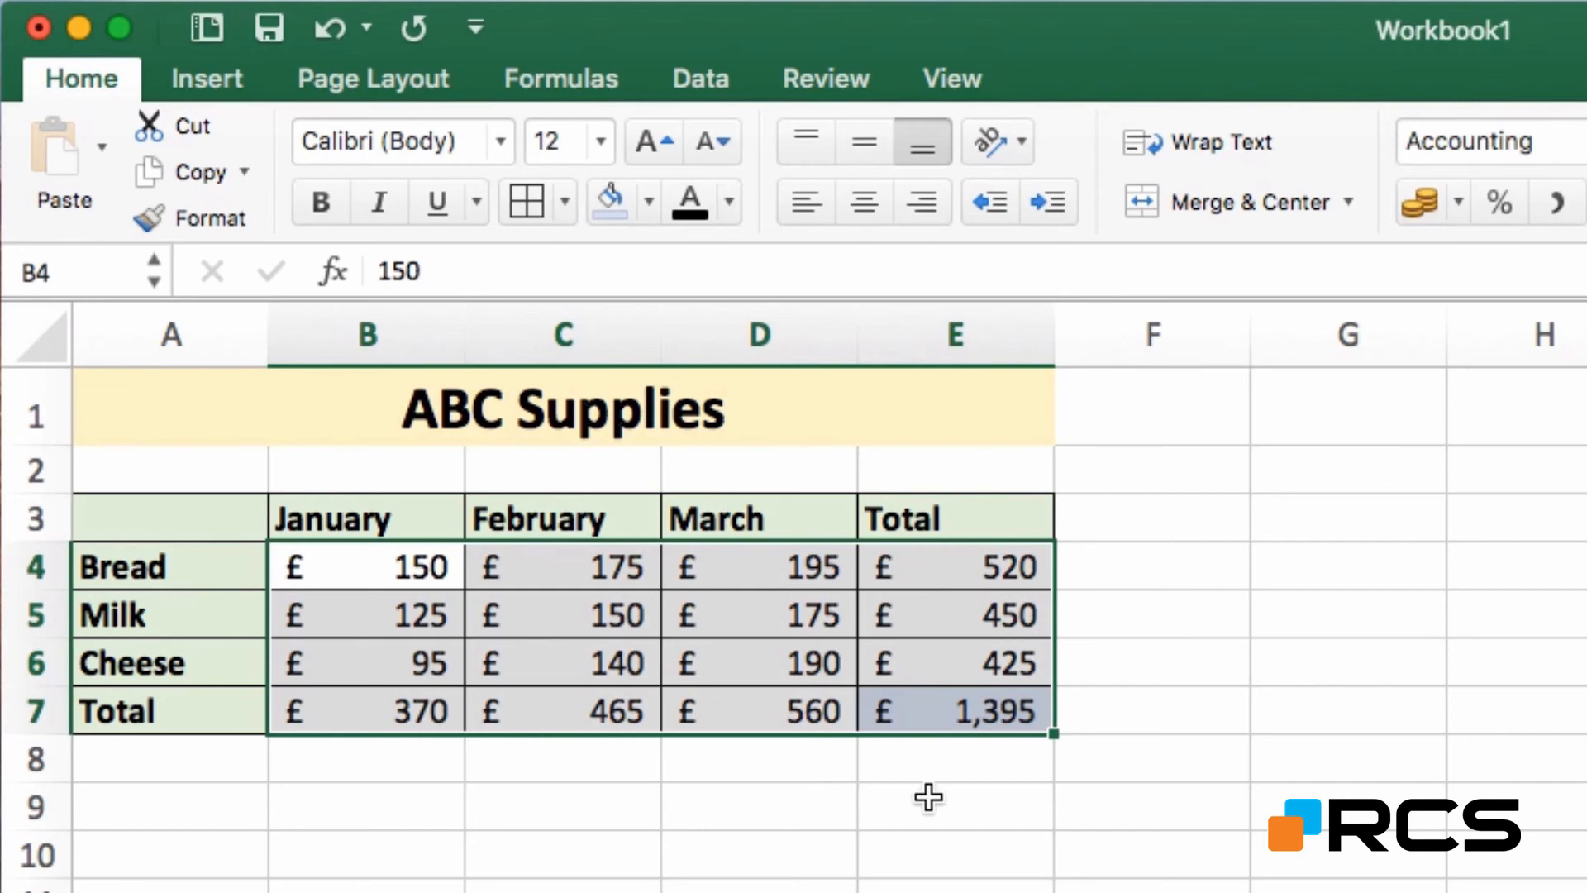
click(380, 430)
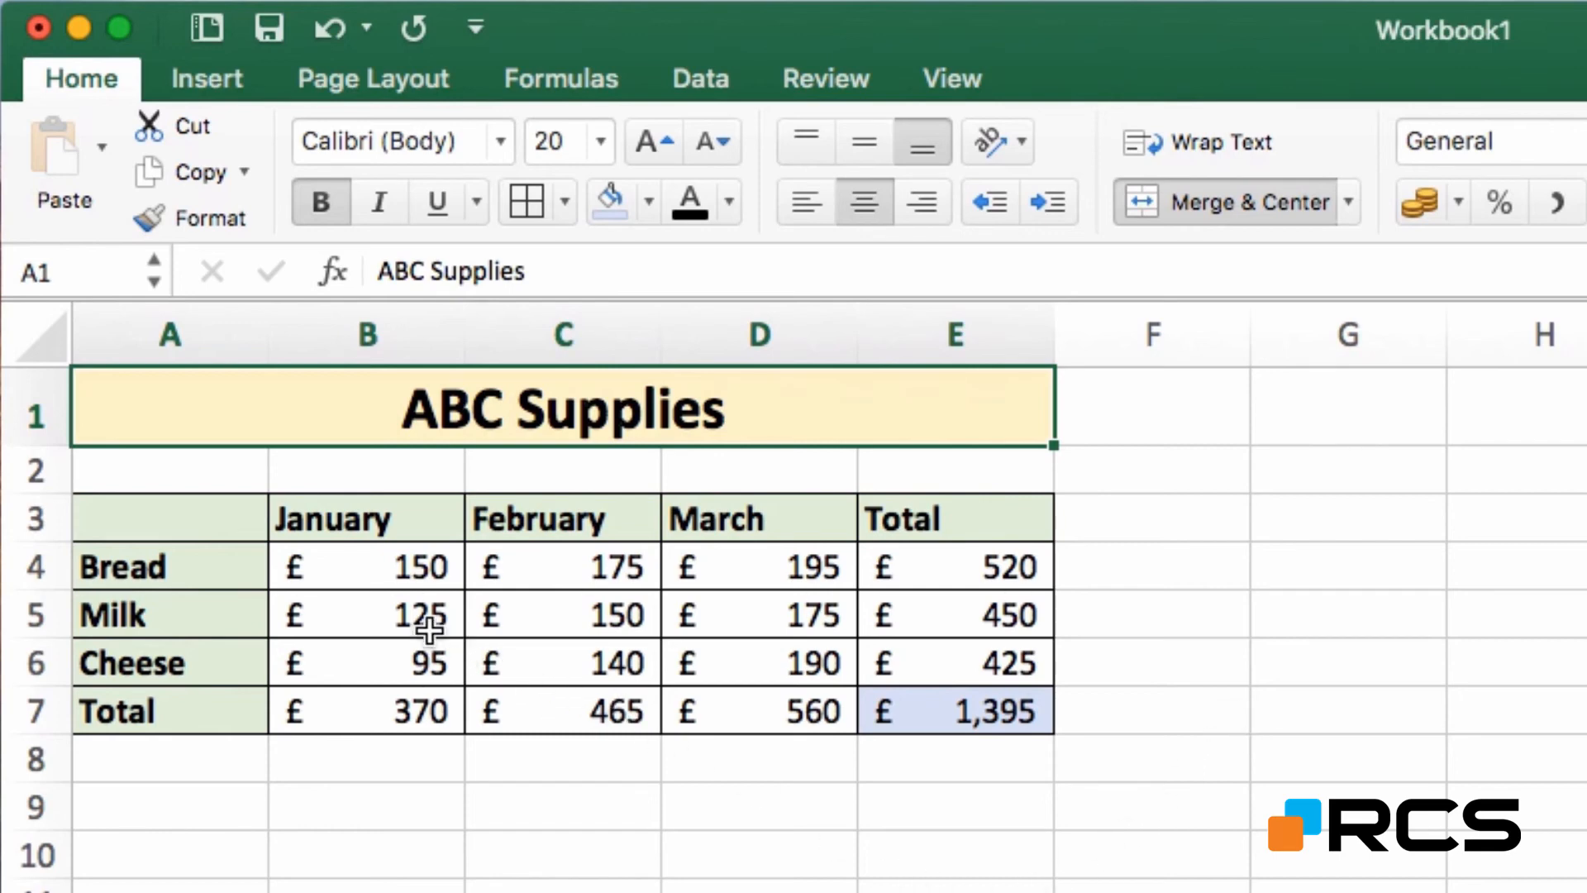
Step: Insert the recommended Clustered Column chart for A3:D6, leaving out the totals, and place it directly below the table
drag(150, 518, 696, 666)
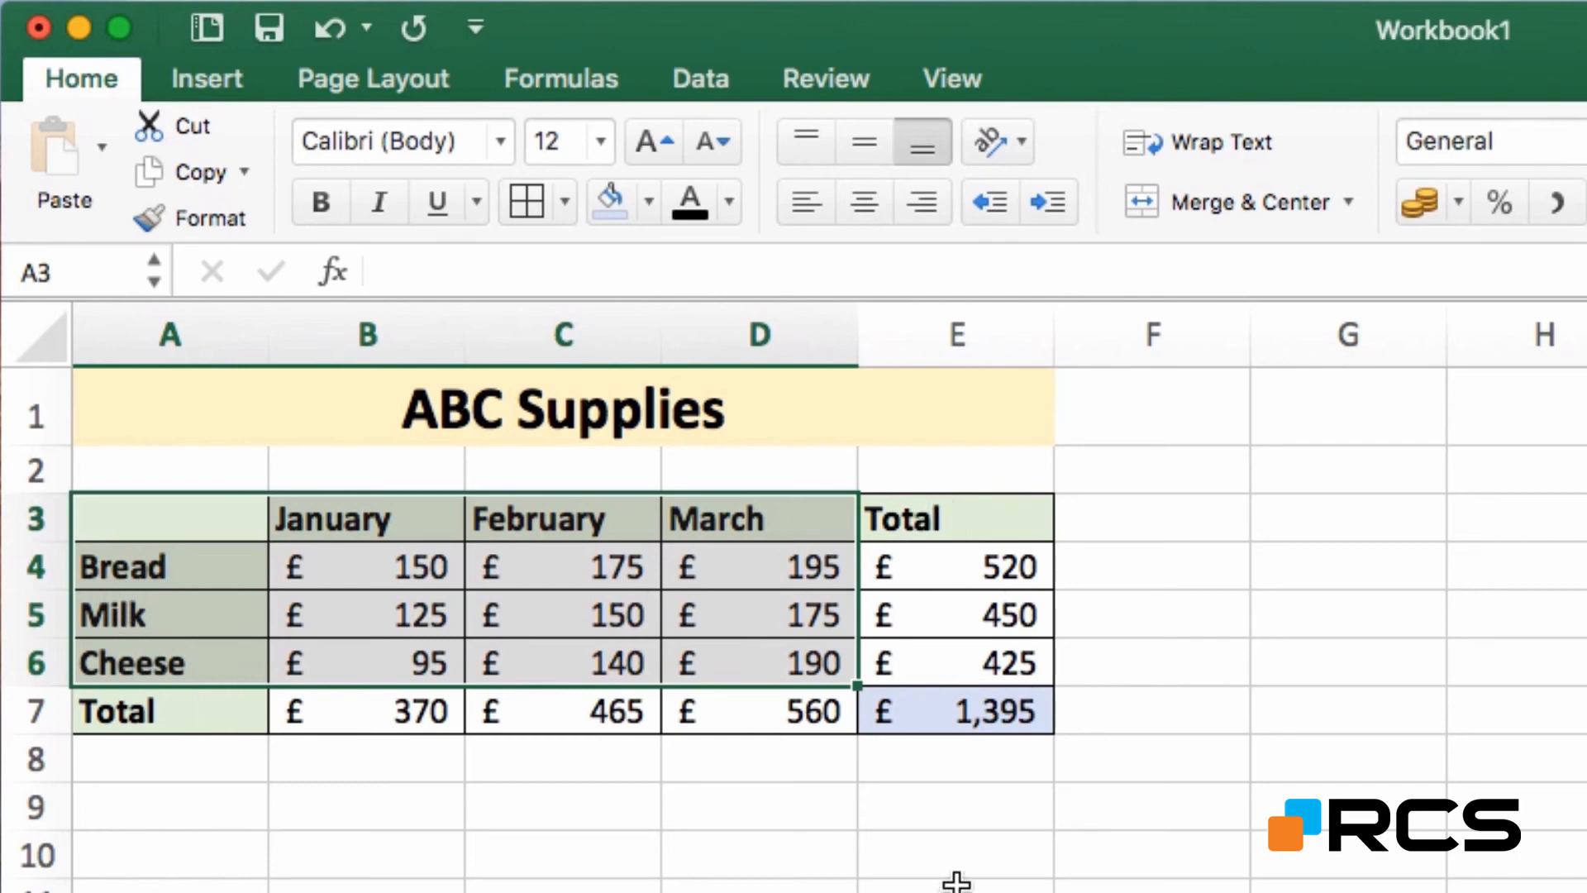
click(198, 79)
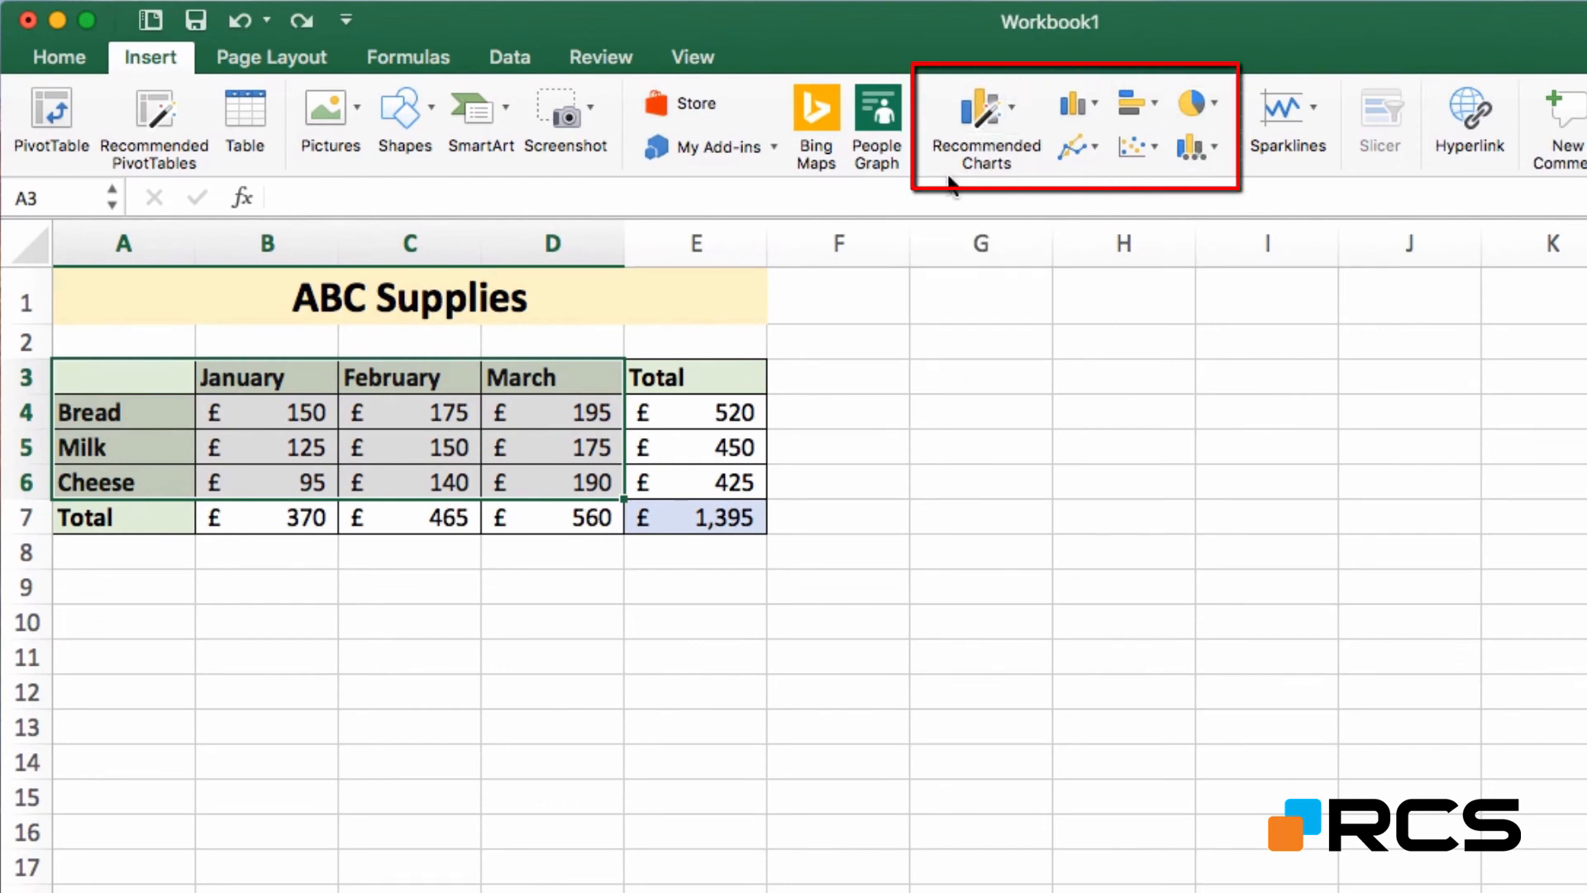
click(1010, 111)
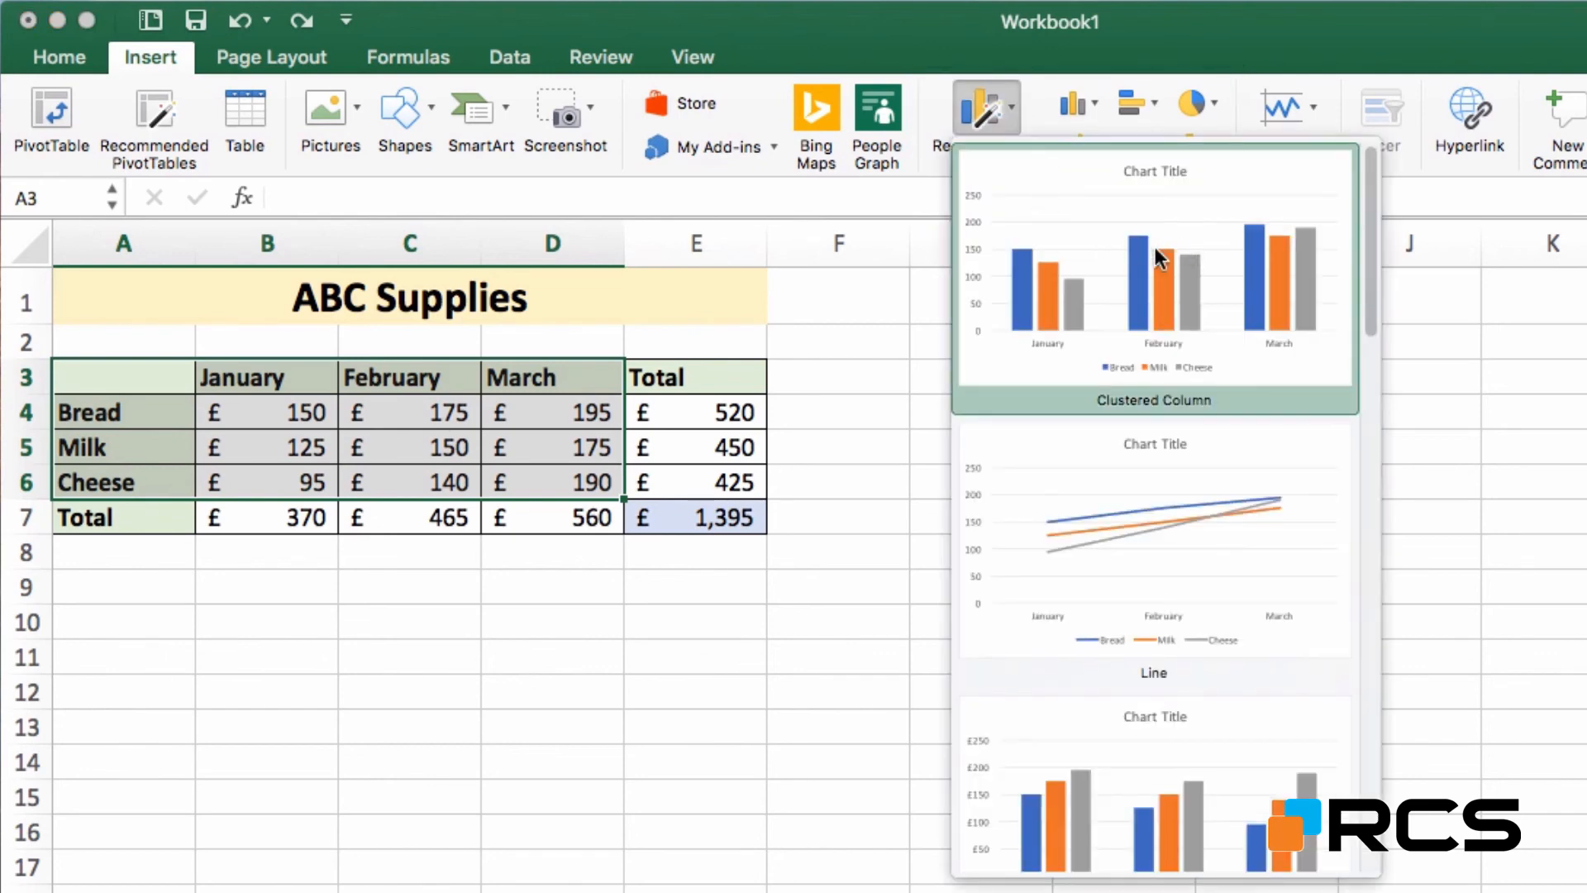
click(1154, 247)
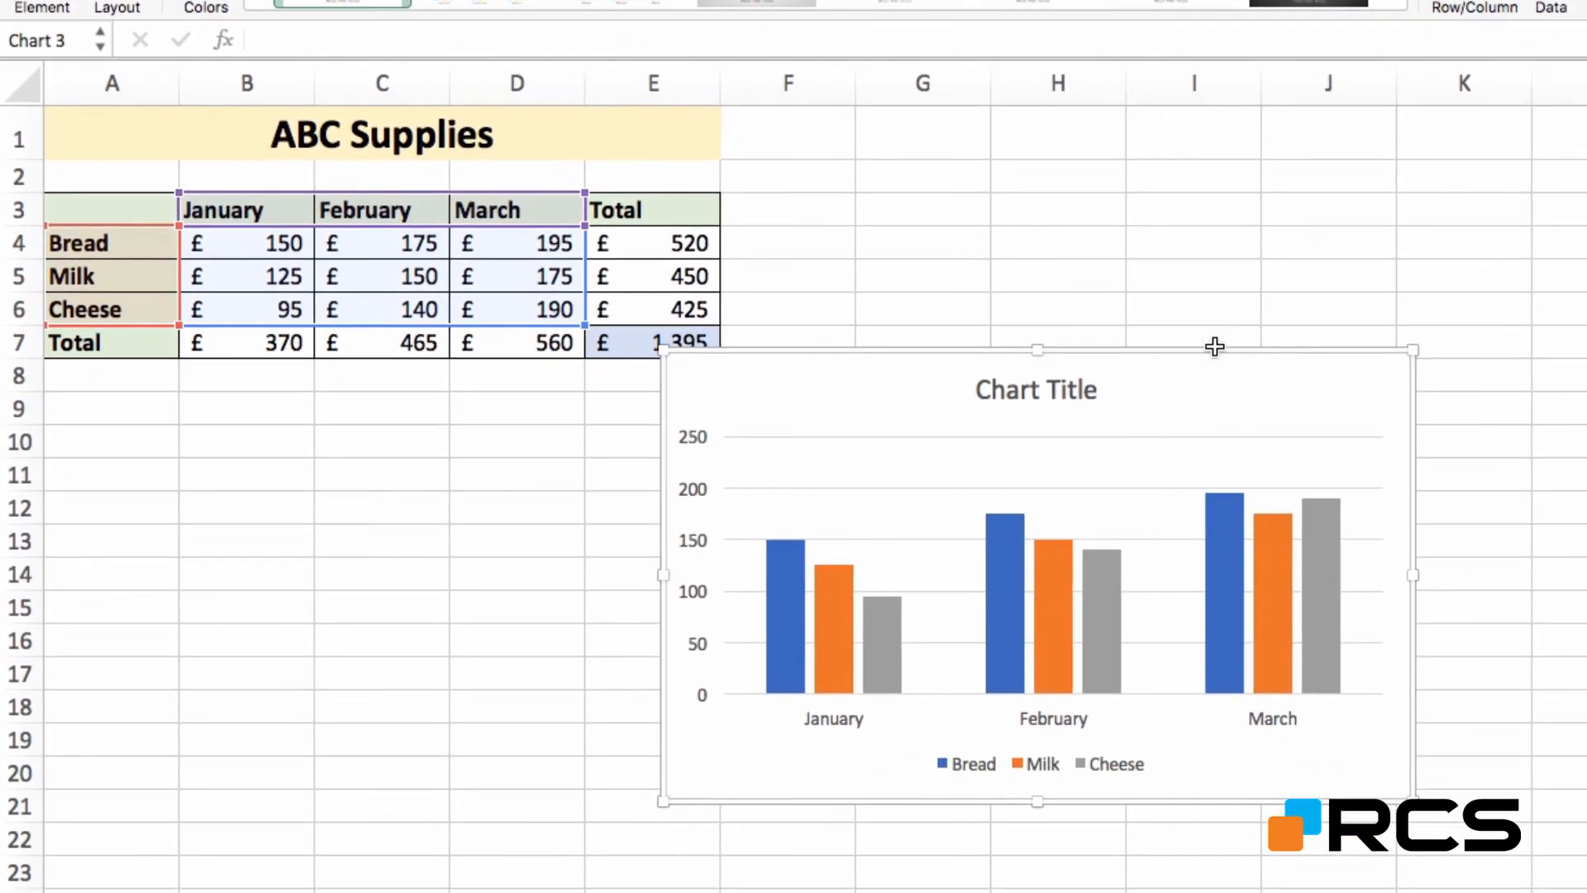
drag(1217, 361, 611, 378)
click(900, 325)
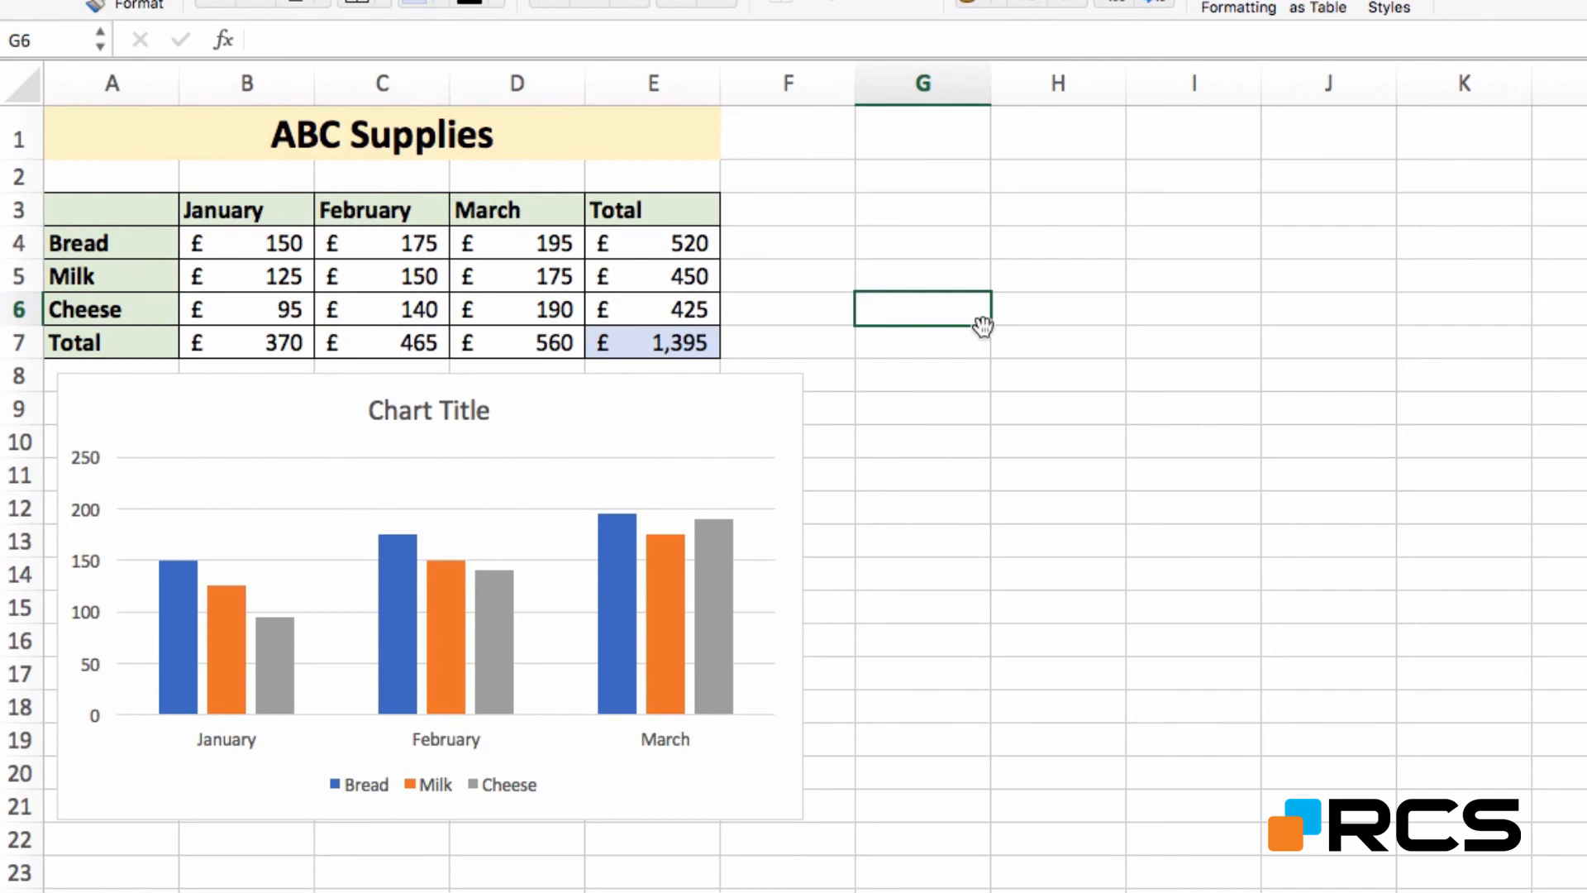
Step: Replace the chart's placeholder title with "Sales Report"
click(407, 417)
drag(369, 410, 481, 406)
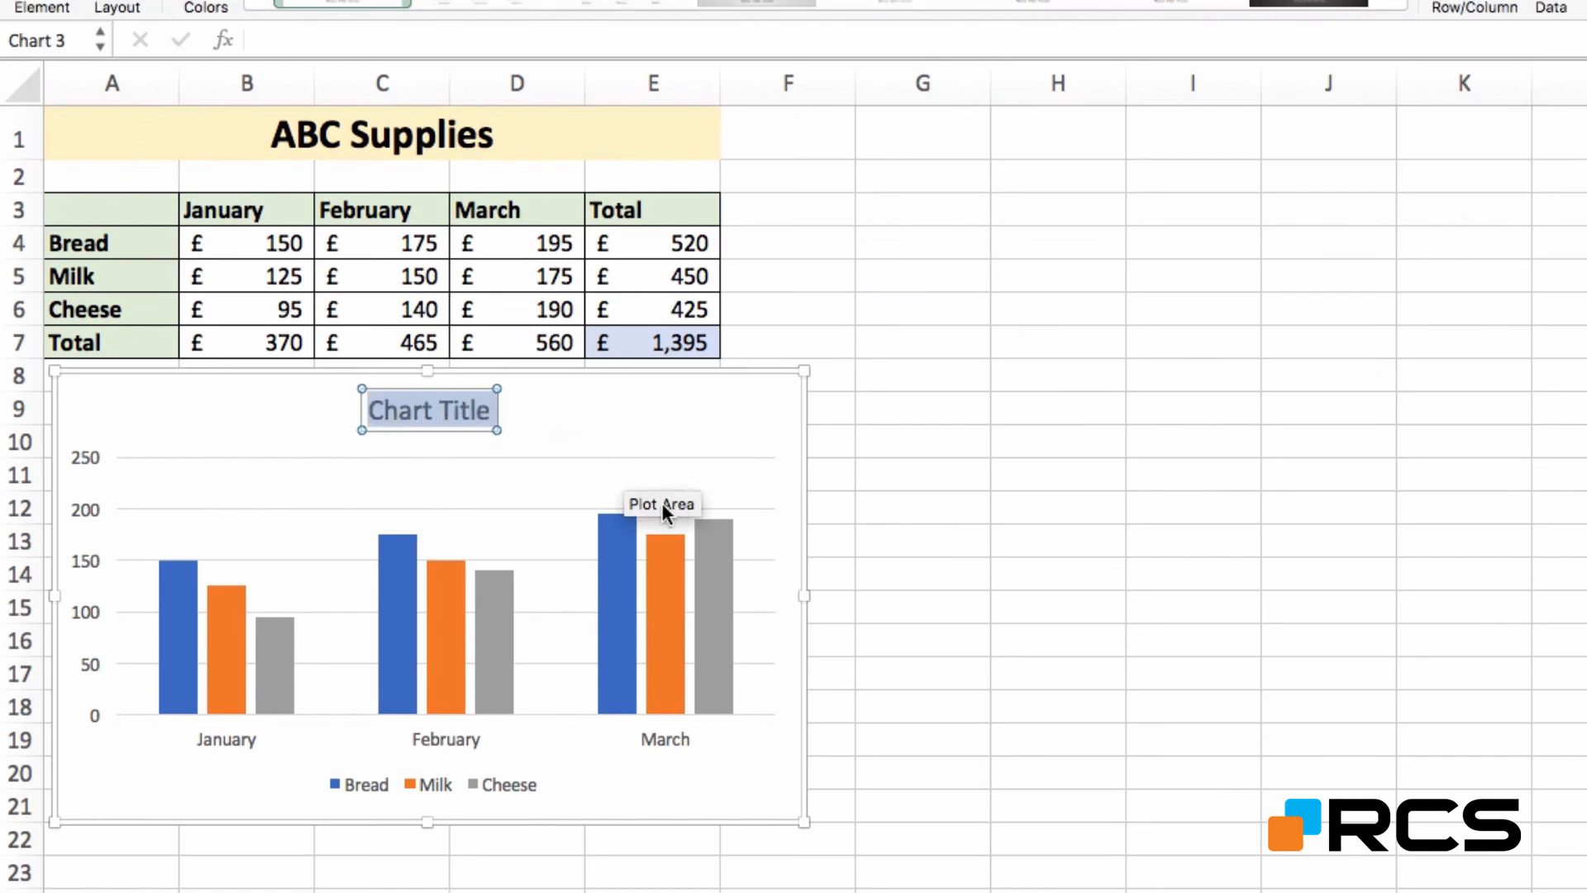
text(Sal)
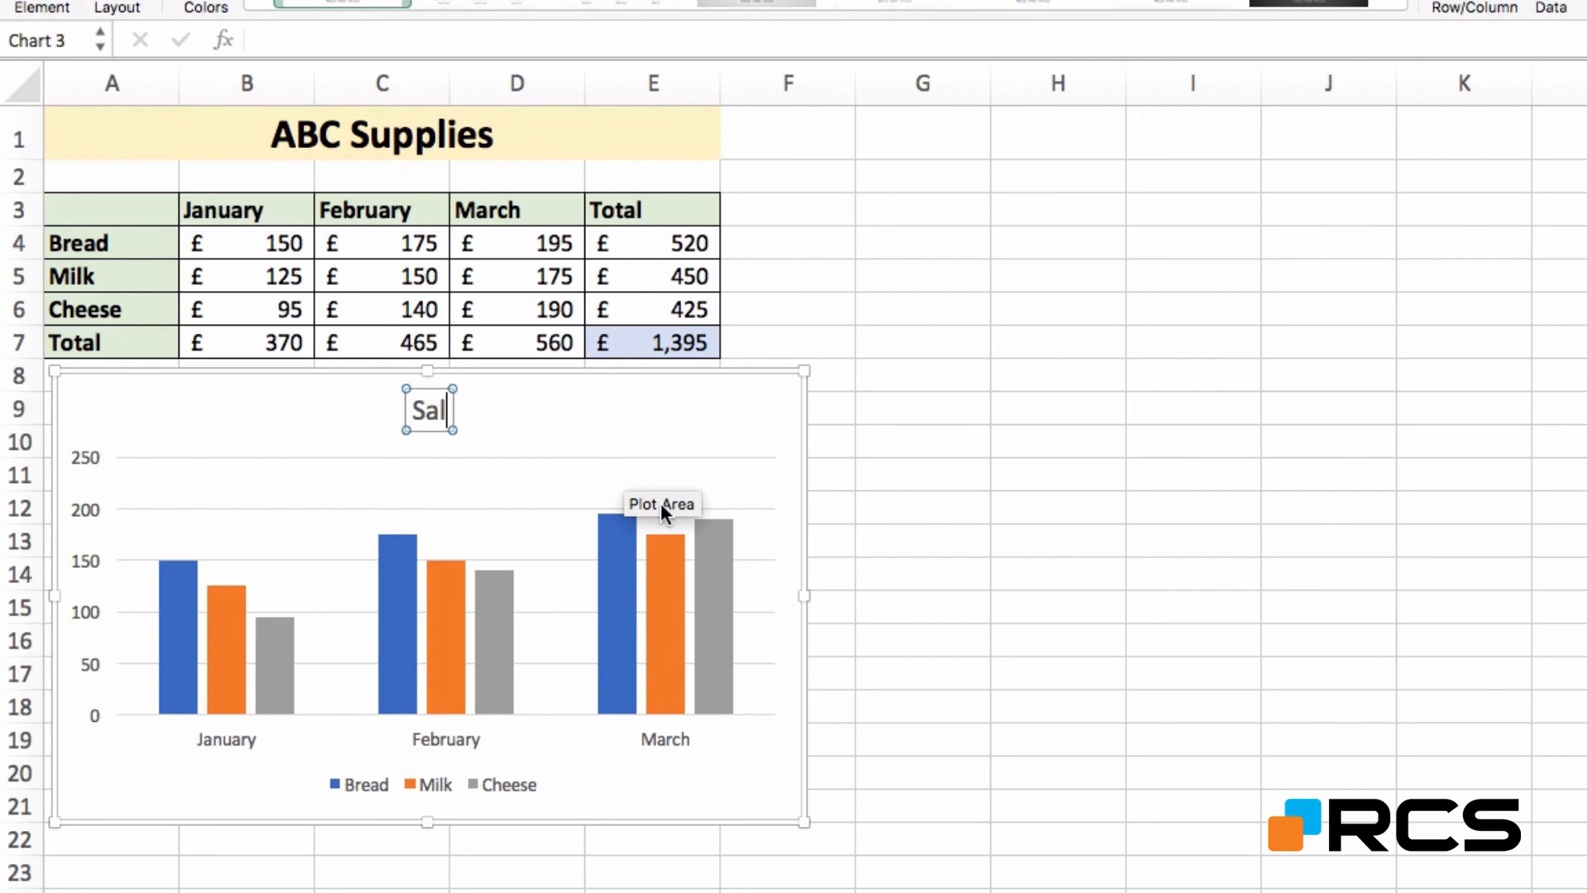
text(es Report)
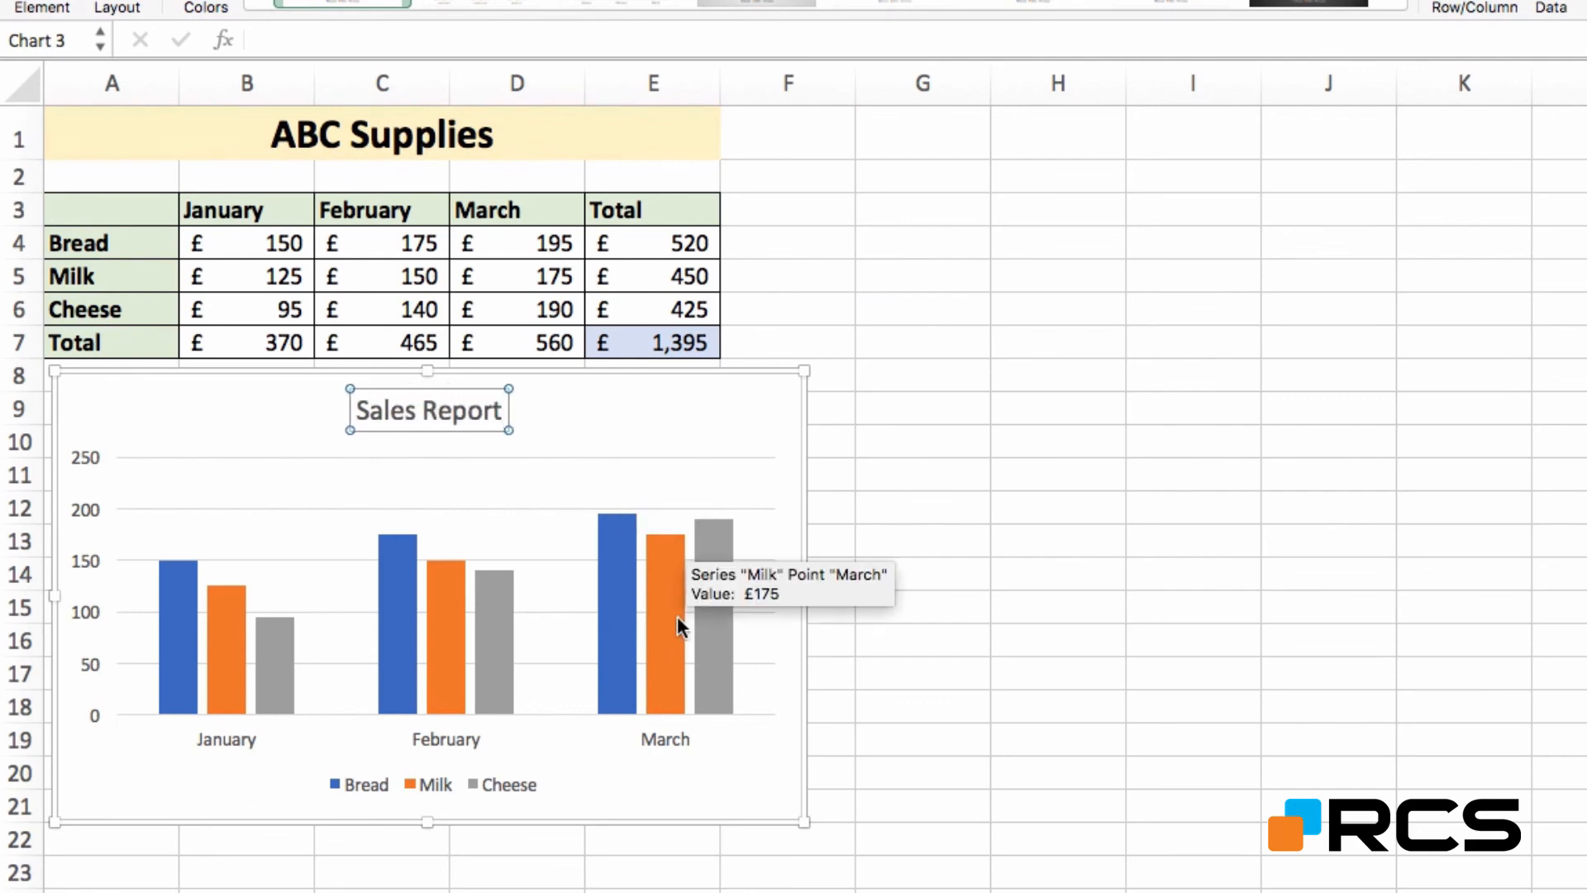
click(763, 310)
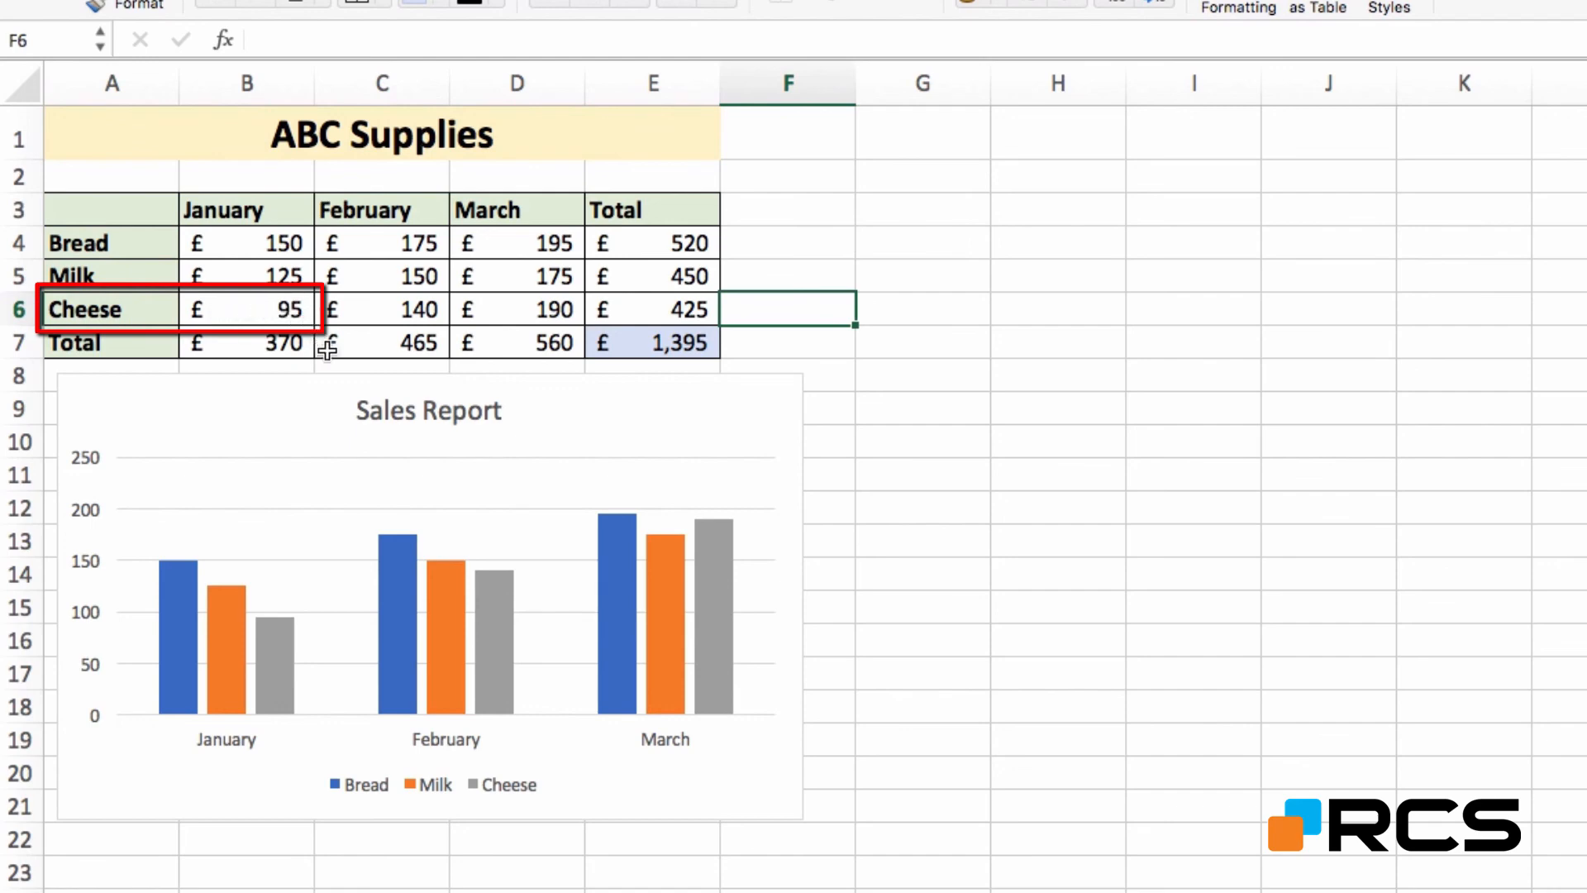
Step: Change the January figure for Cheese in B6 to 175
mouse_move(273, 674)
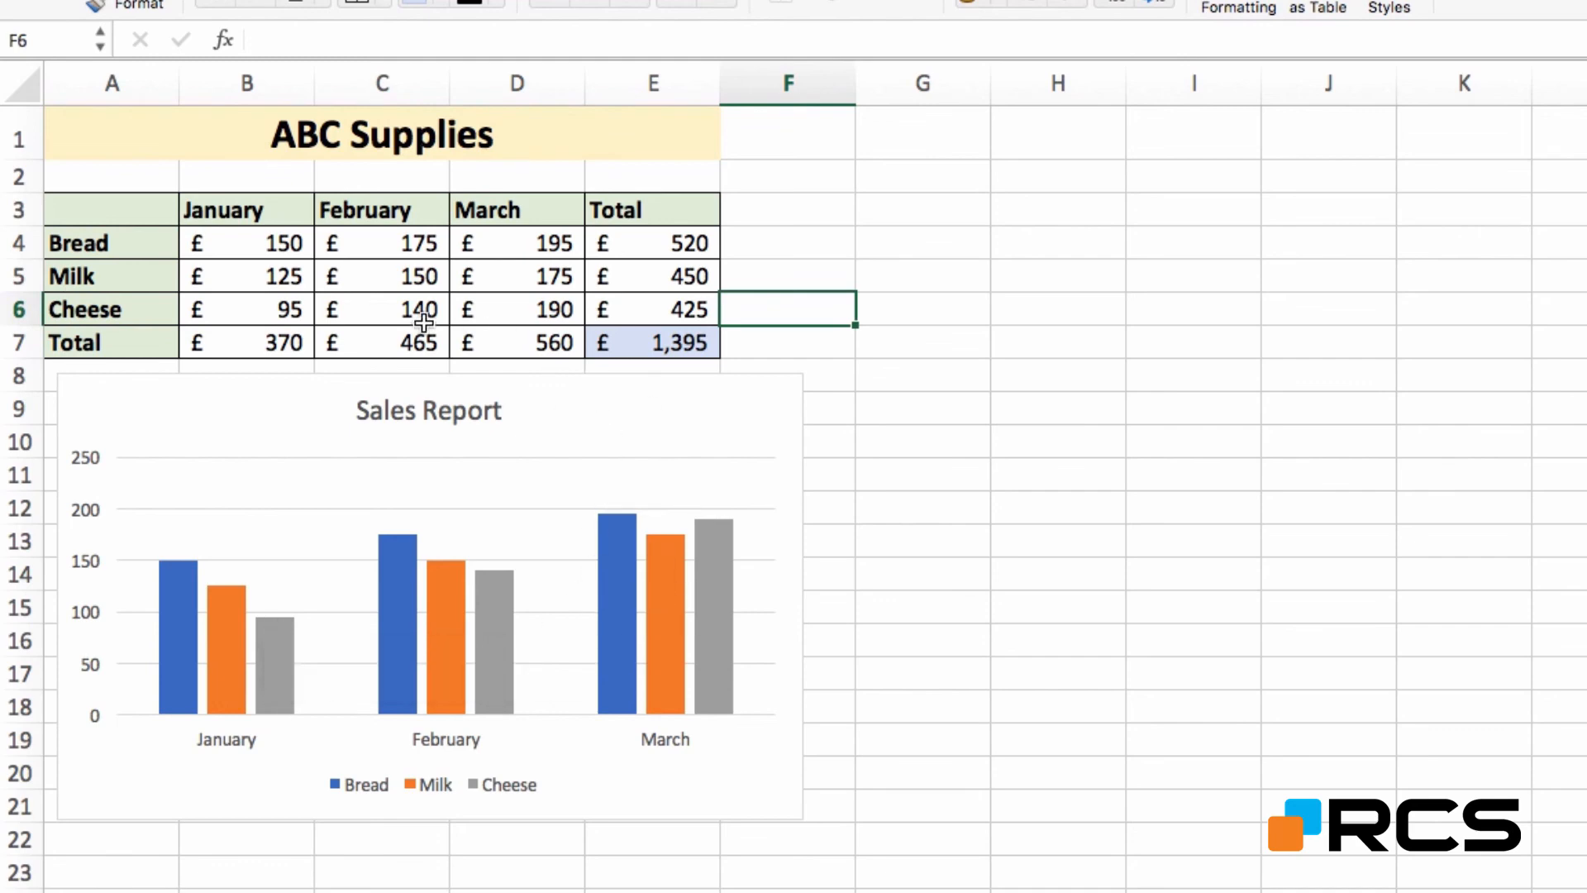
click(268, 317)
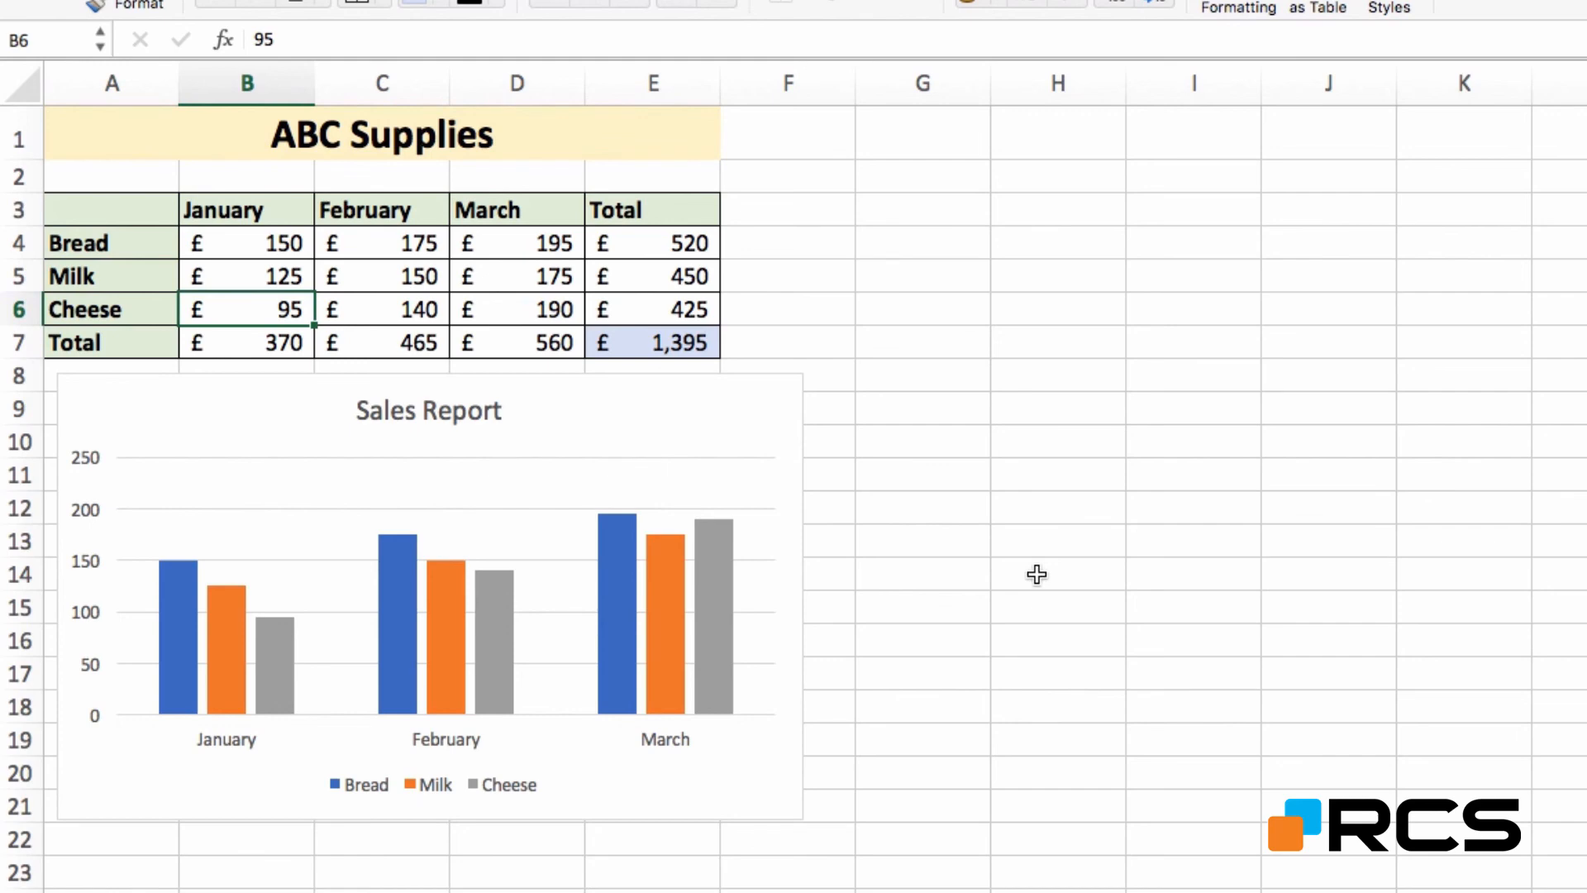
text(17)
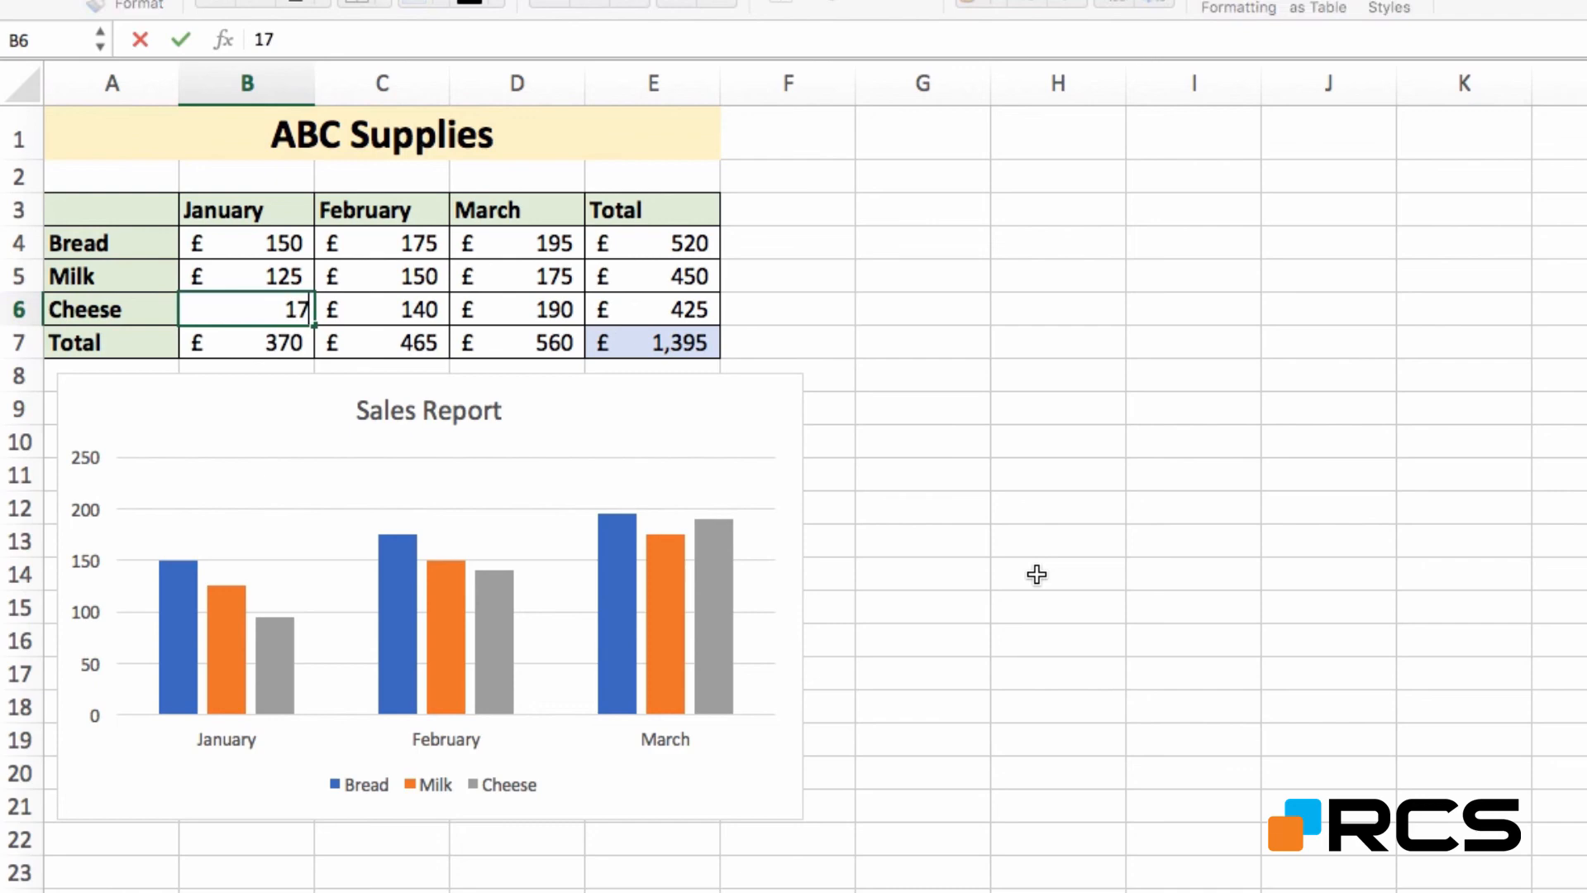
text(5)
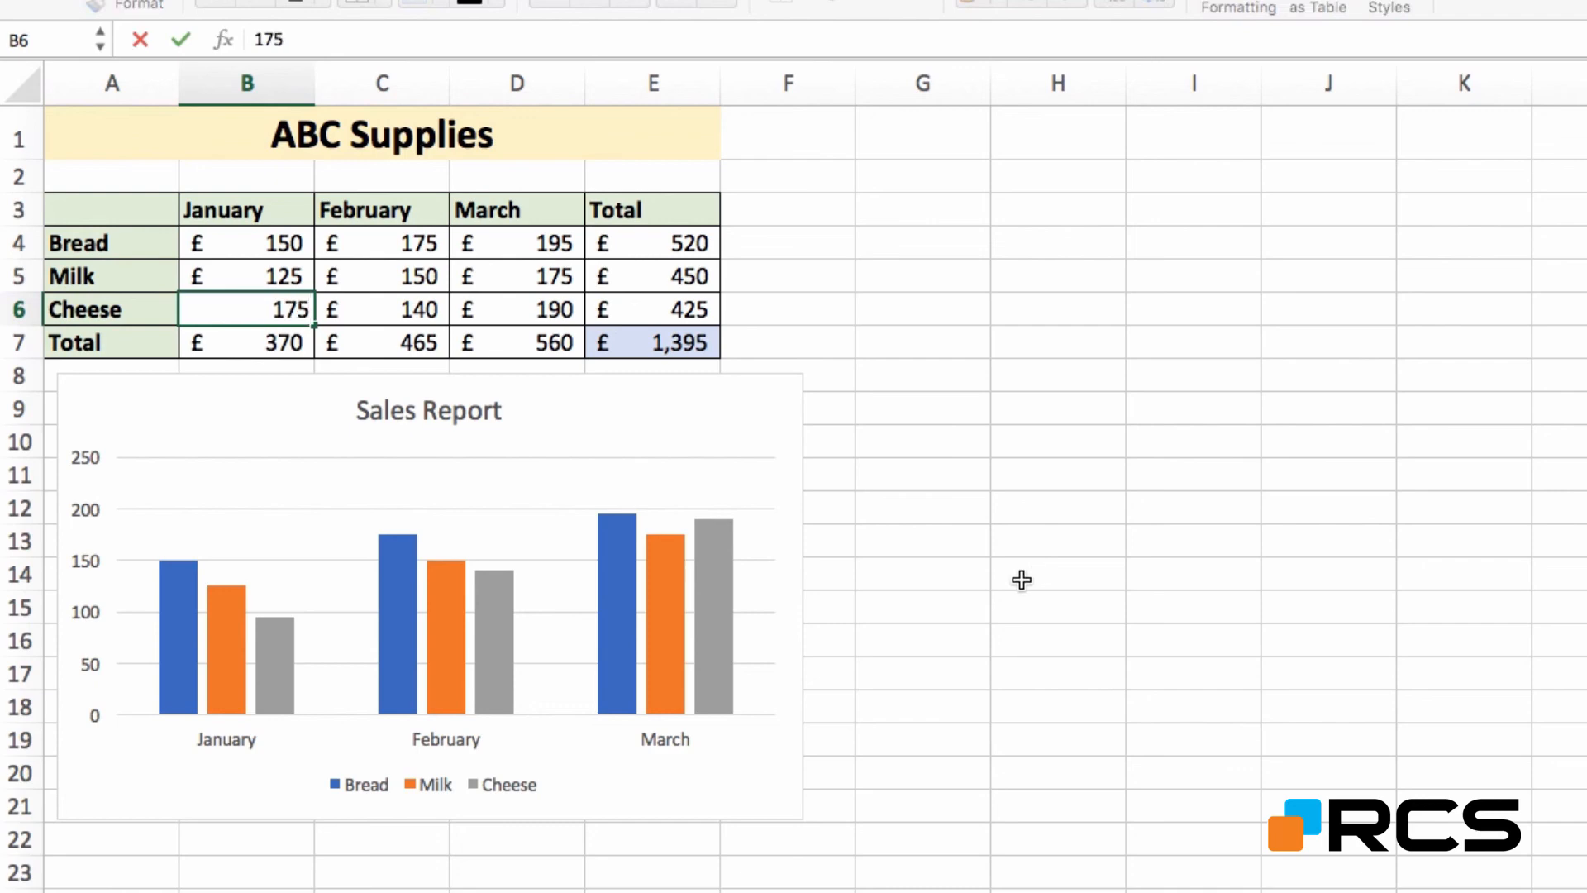
key(Return)
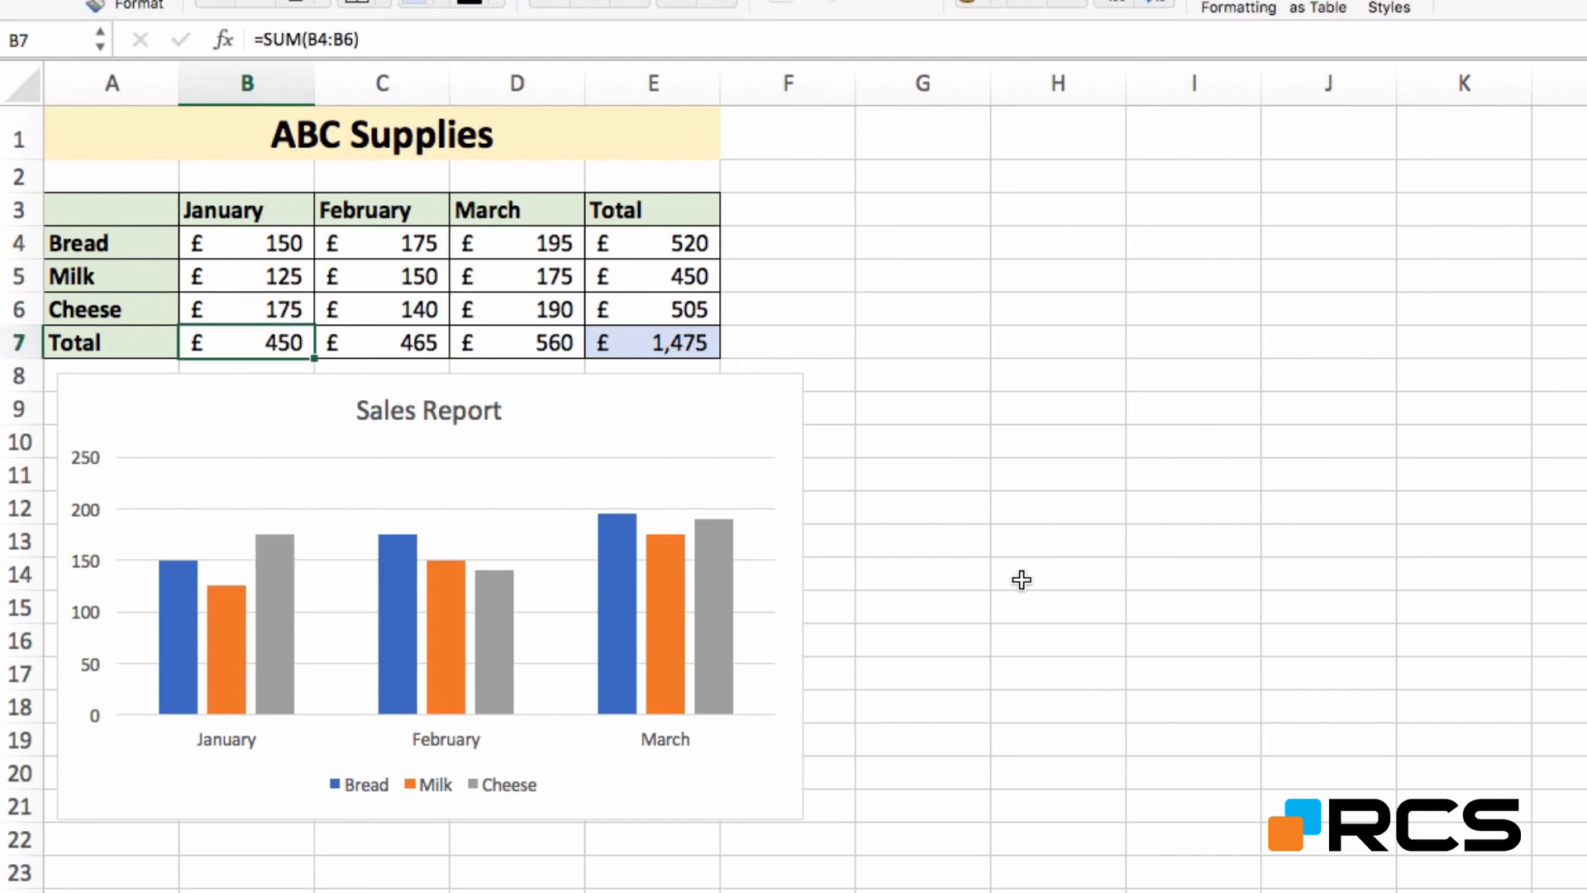